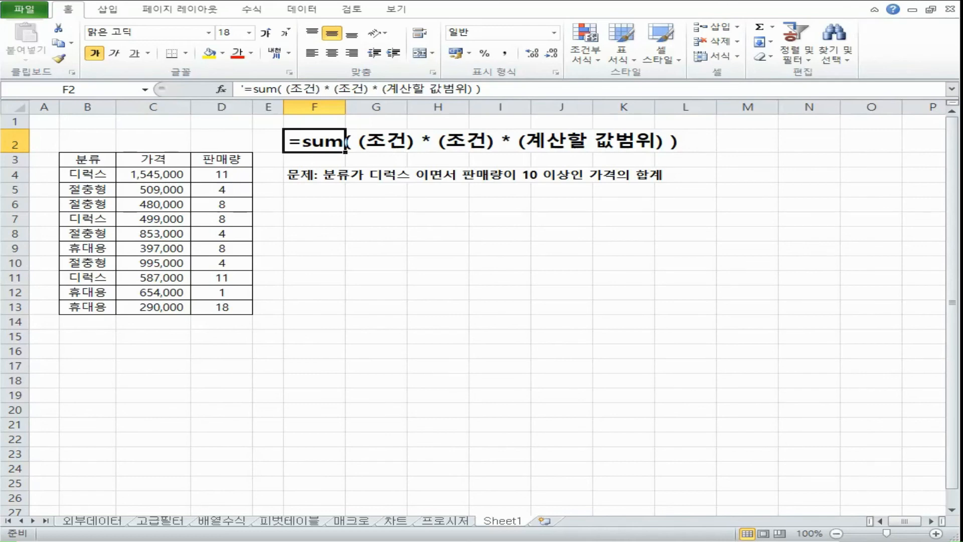
Step: Begin a SUM formula in cell F6 with an opening parenthesis for its first condition
click(327, 208)
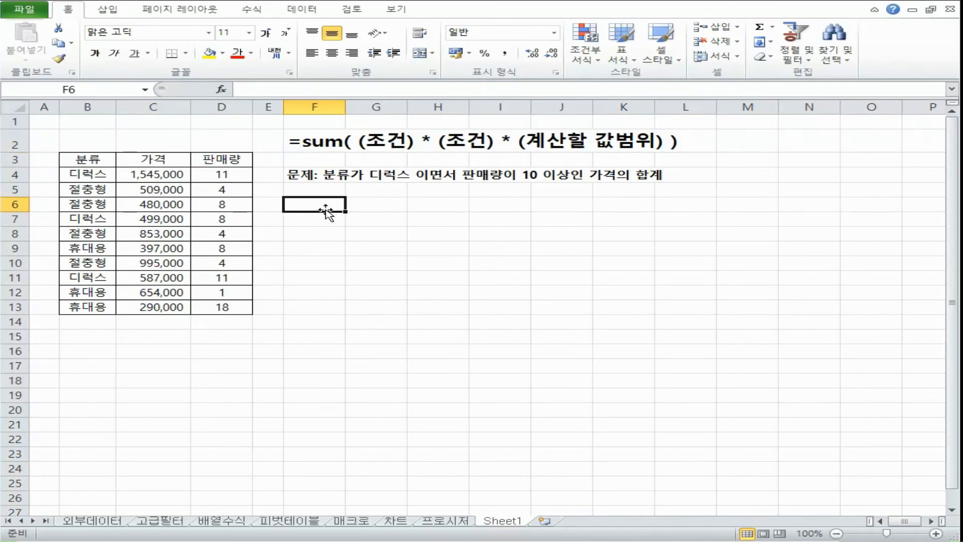
text(=)
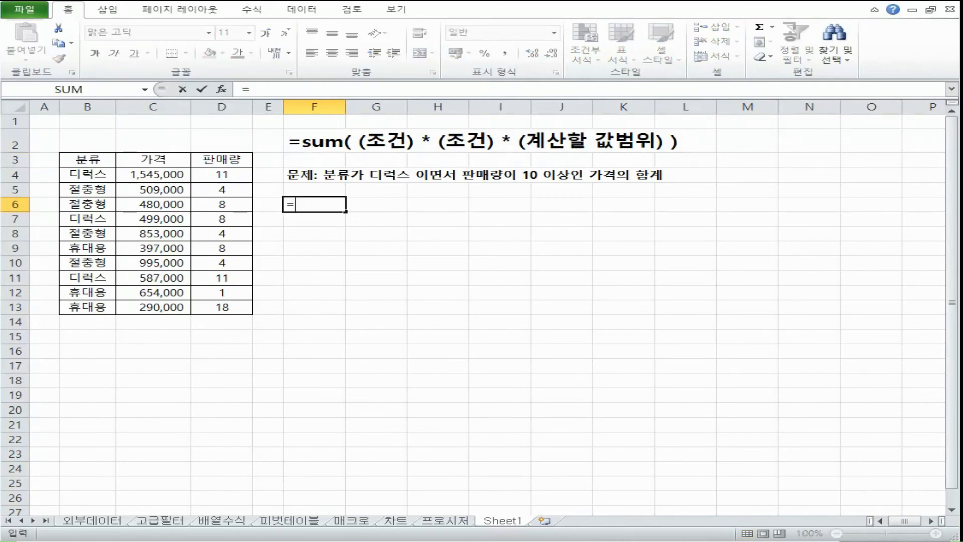
text(SUM()
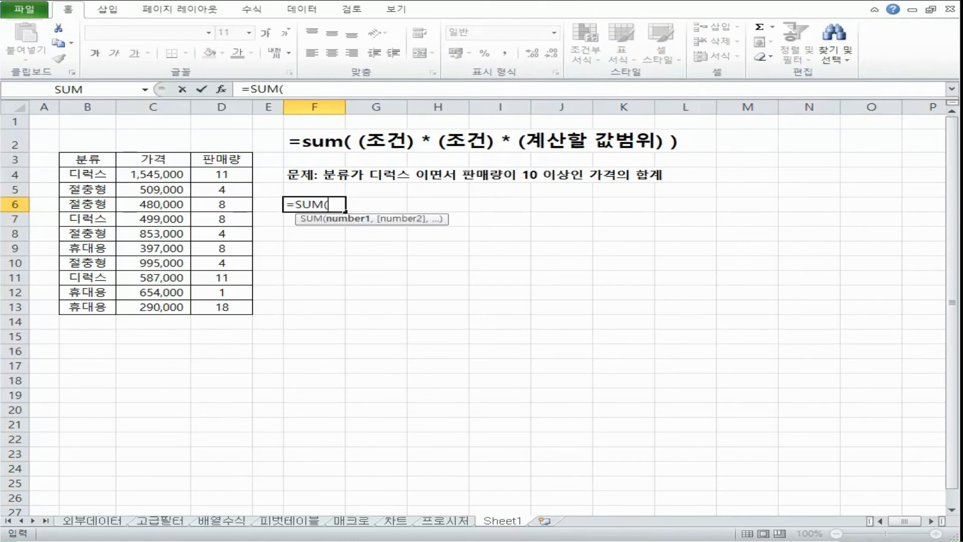
text(()
click(93, 175)
text(="디럭스")
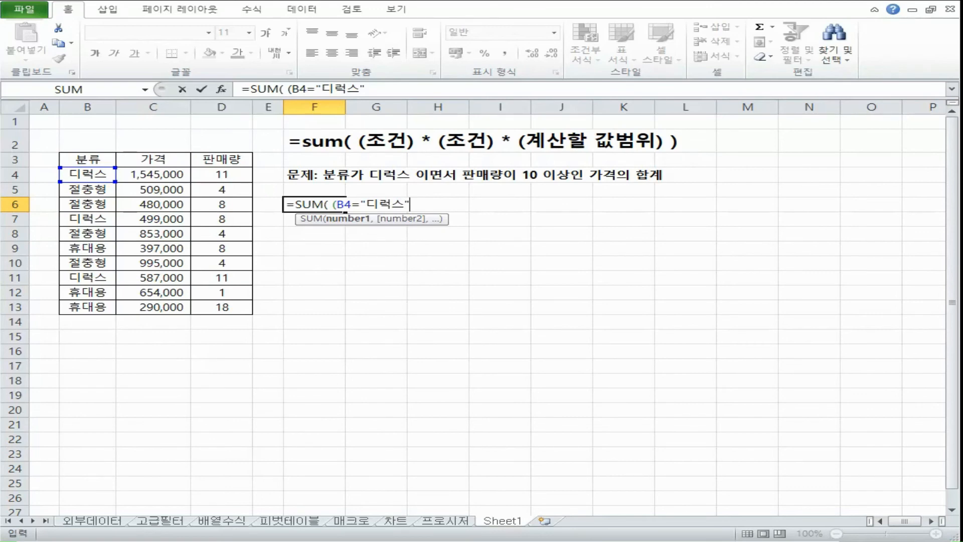
drag(410, 205, 339, 205)
key(BackSpace)
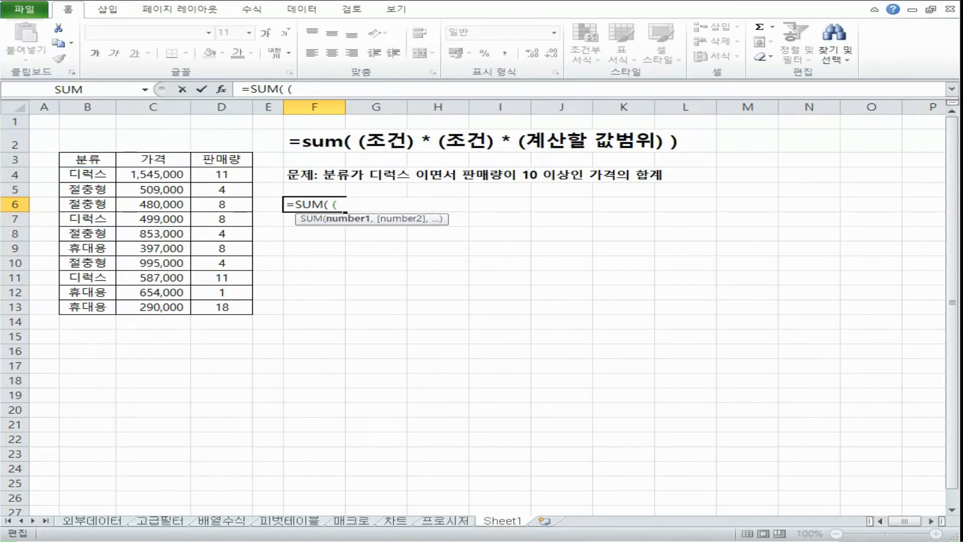
Step: Complete the first condition of F6's SUM formula as (B4:B13="디럭스")
drag(83, 176, 68, 307)
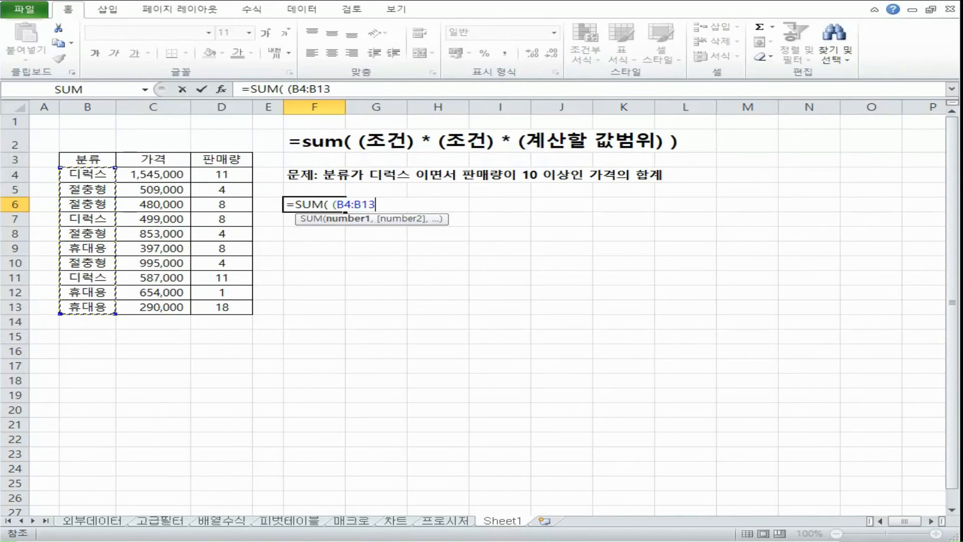
text(=)
text("디럭스")
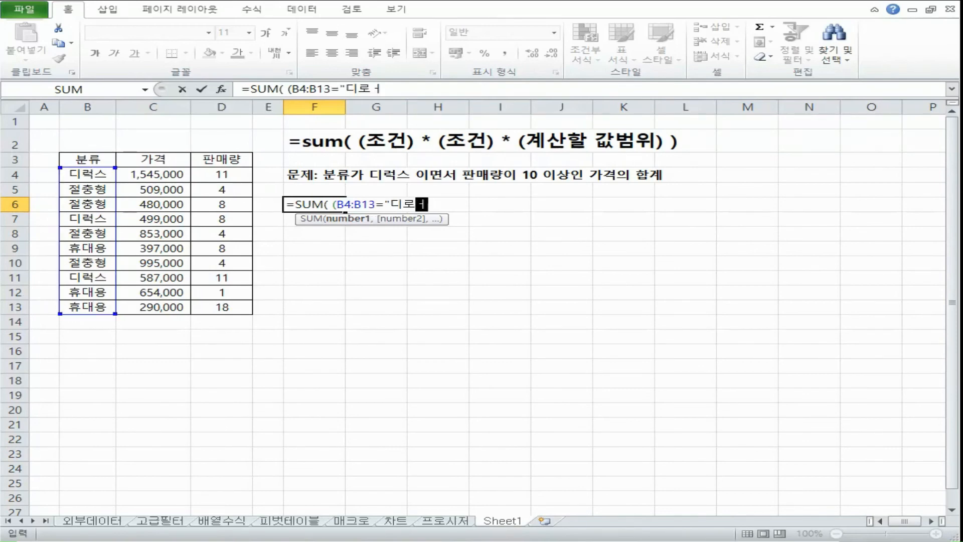
text())
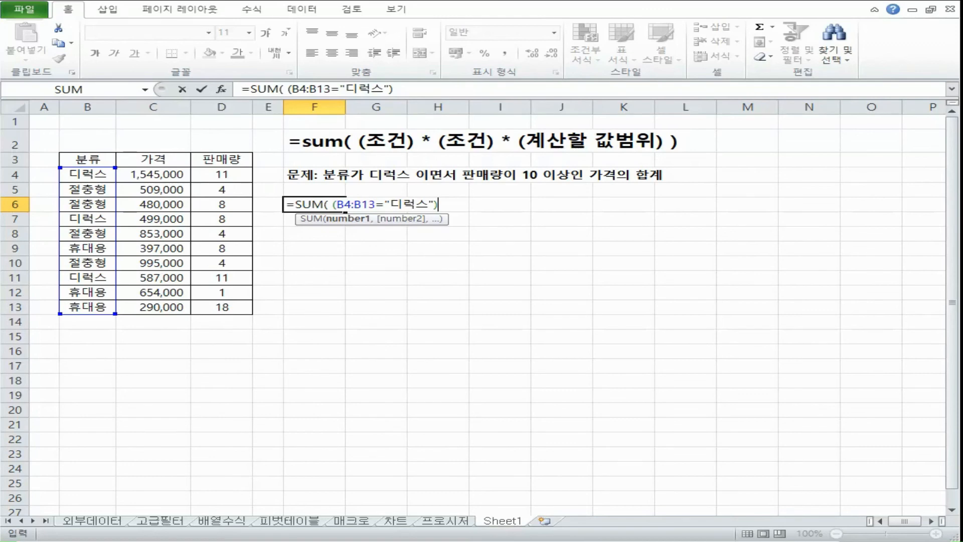
Step: Multiply the first condition in F6's formula by a second condition, (D4:D13>=10)
text(*()
drag(222, 174, 222, 307)
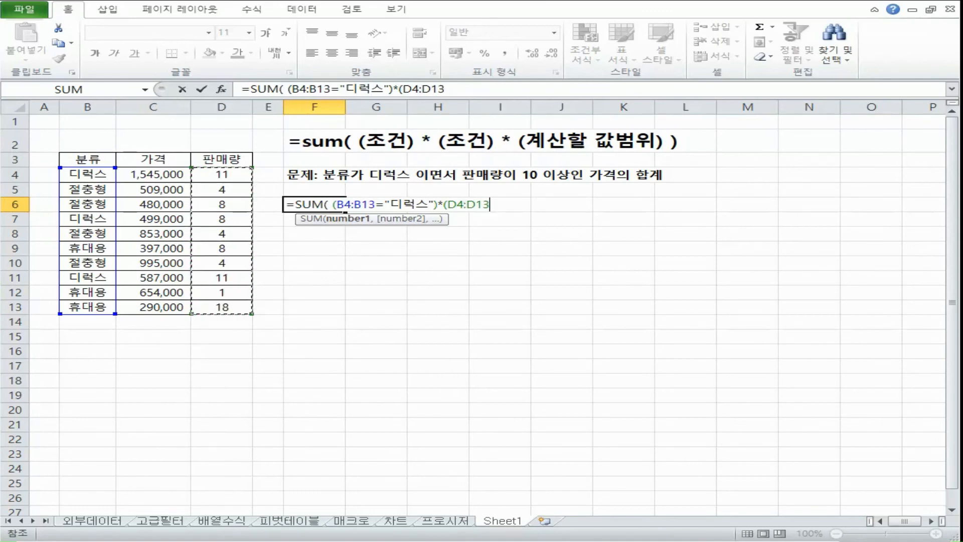
text(>=10))
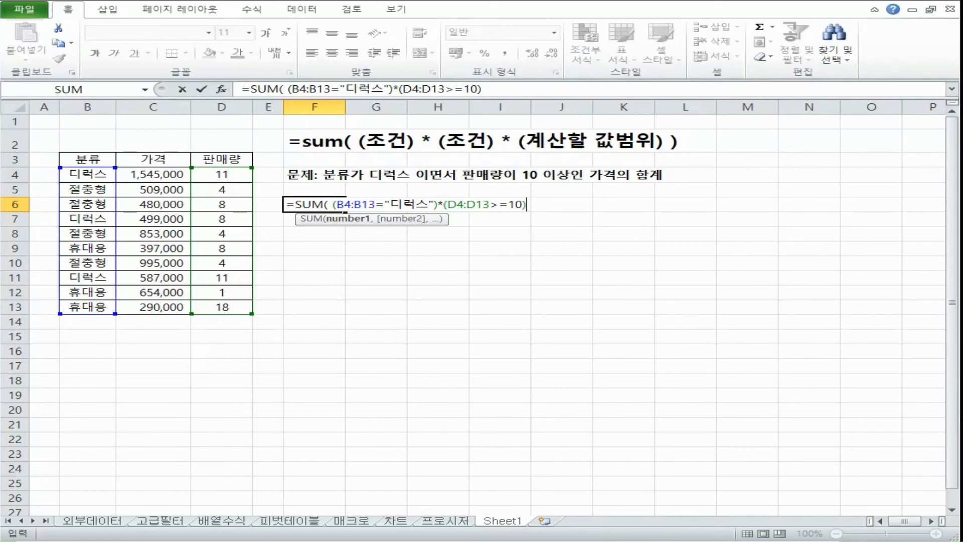
Step: Multiply the conditions by the price range (C4:C13), close the SUM and enter it as an array formula in F6
text(*()
click(153, 174)
drag(153, 174, 151, 307)
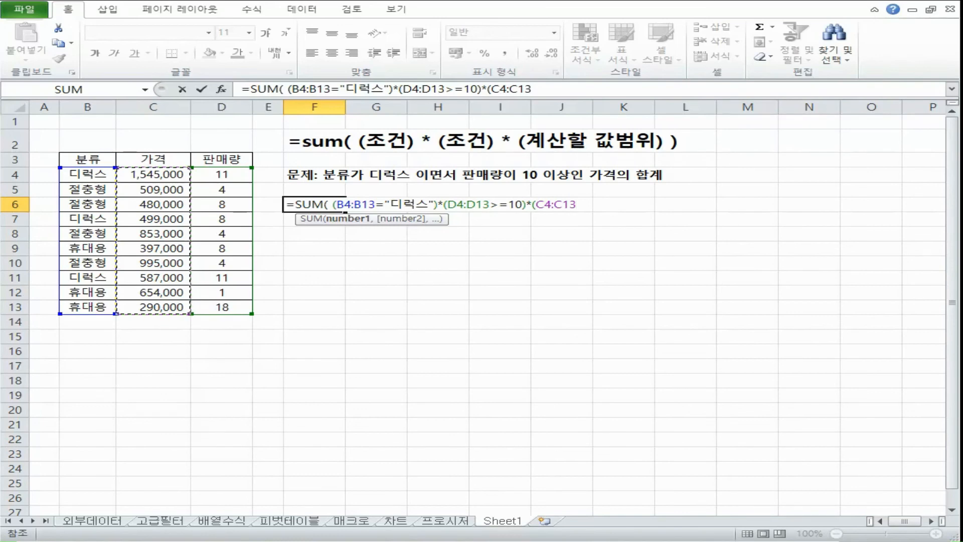
text())
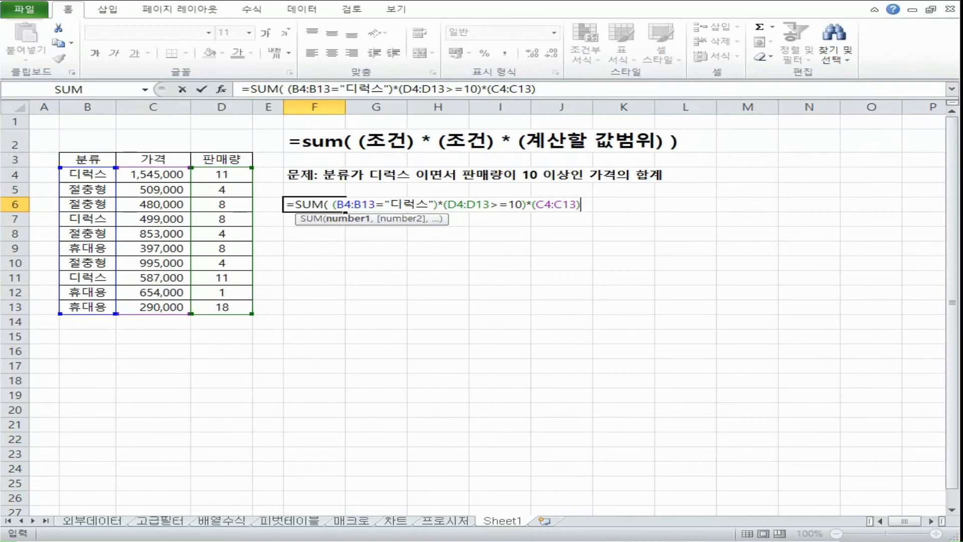
text())
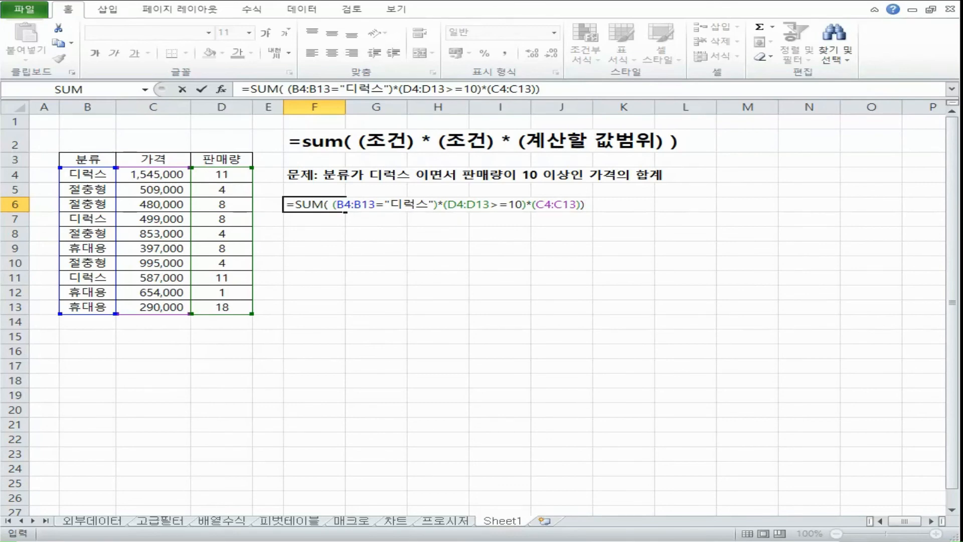
key(ctrl+shift+Return)
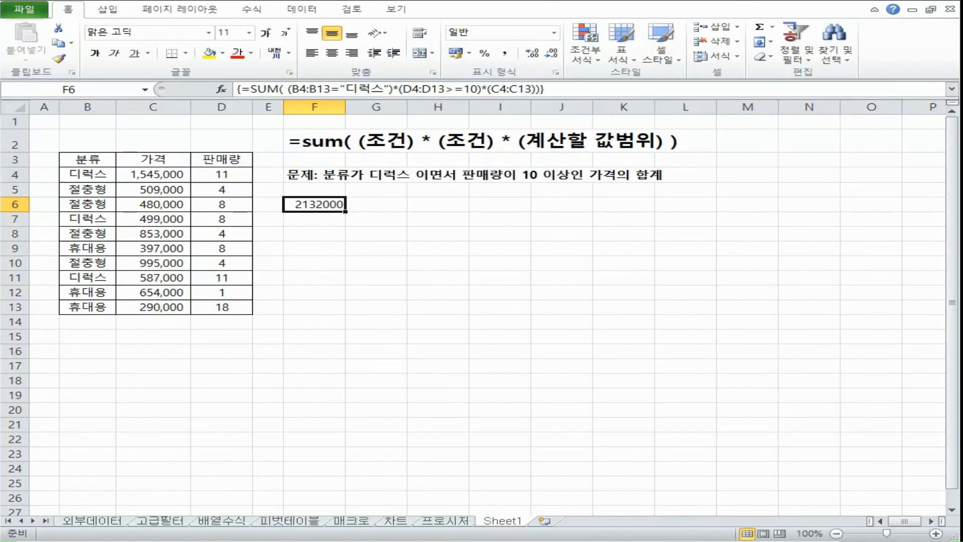
Step: Apply the comma style to F6 and re-enter its formula as an array formula
click(505, 53)
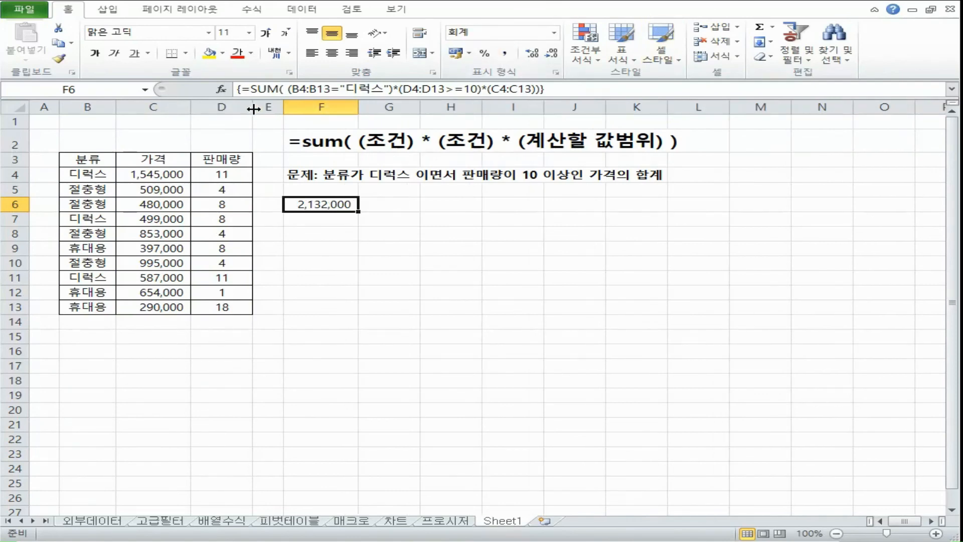
click(236, 89)
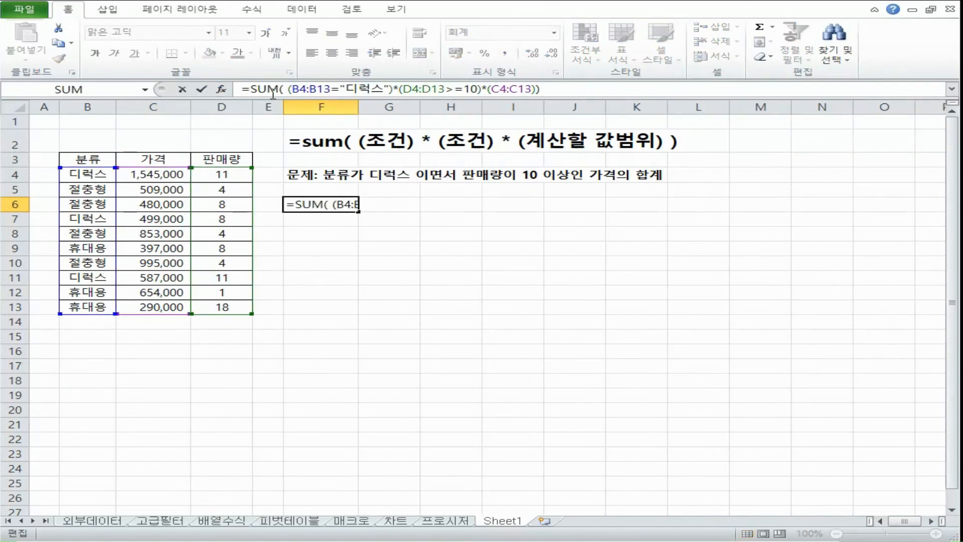
key(ctrl+shift+Return)
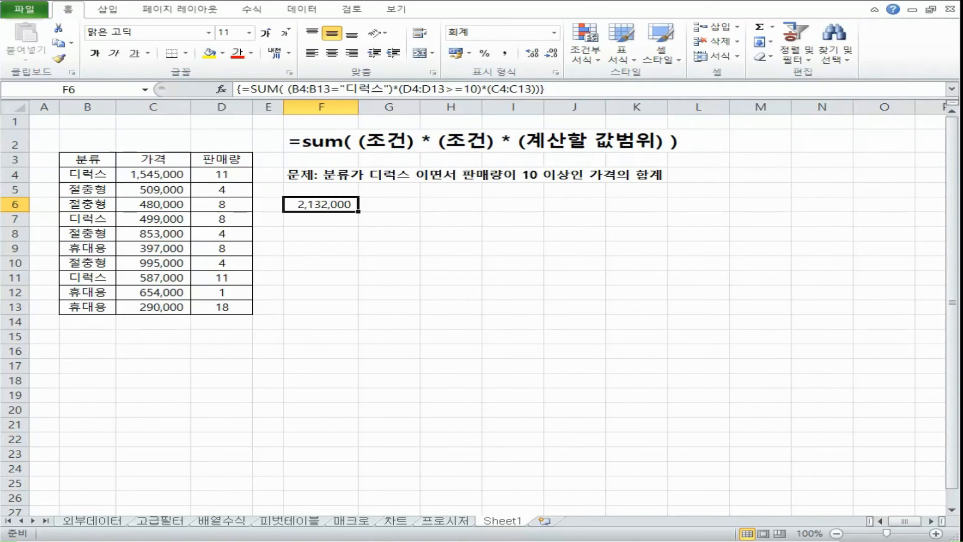
Step: Examine the 디럭스 rows in the table, selecting their categories and the price and sales cells in rows 4 and 11
click(110, 175)
ctrl+click(103, 217)
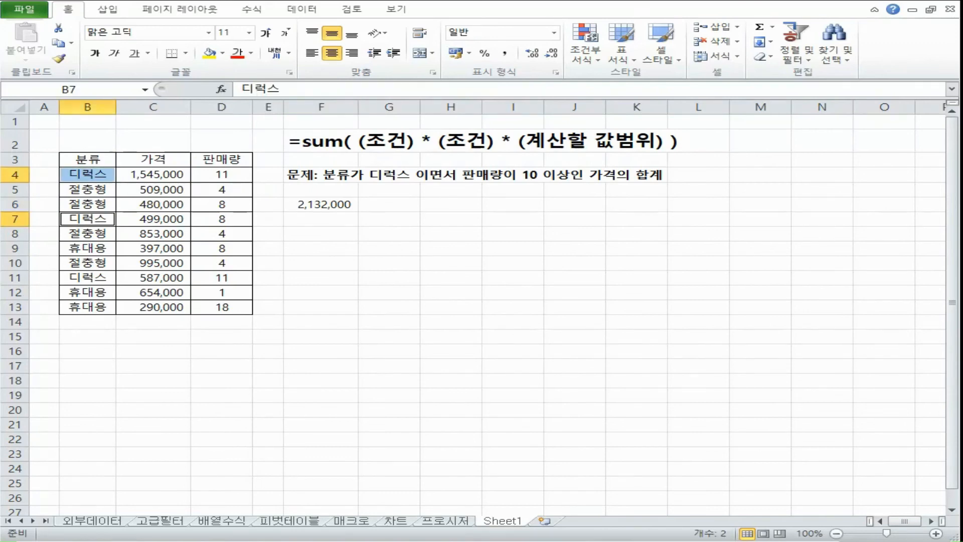
ctrl+click(78, 276)
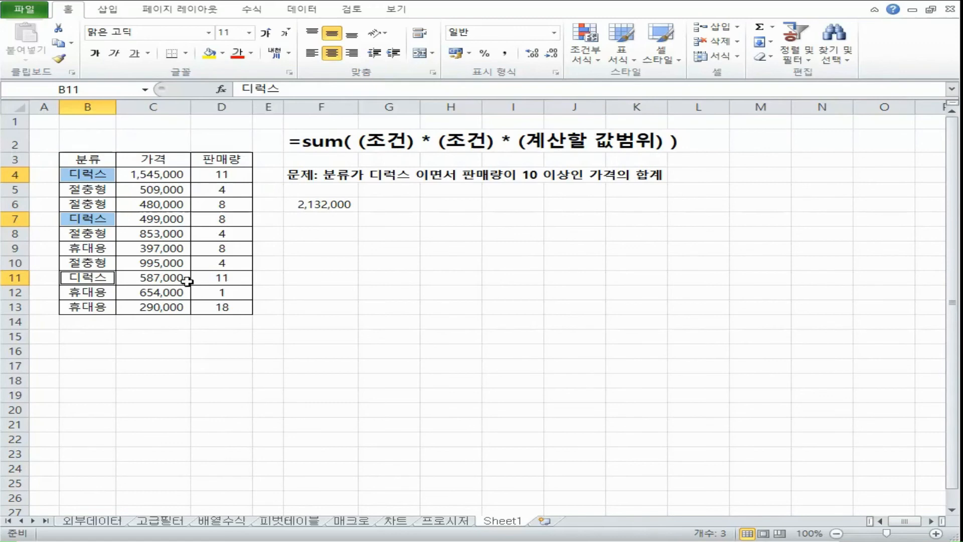
ctrl+click(153, 277)
ctrl+click(153, 174)
ctrl+click(220, 175)
ctrl+click(221, 278)
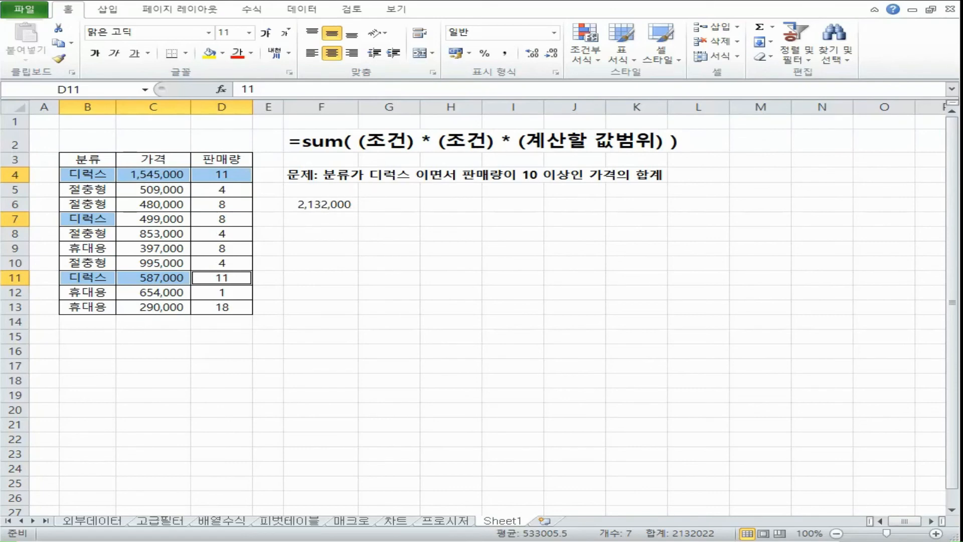
Step: Enter the check formula =C4+C11 in cell F8
click(341, 233)
text(=)
click(155, 175)
text(+)
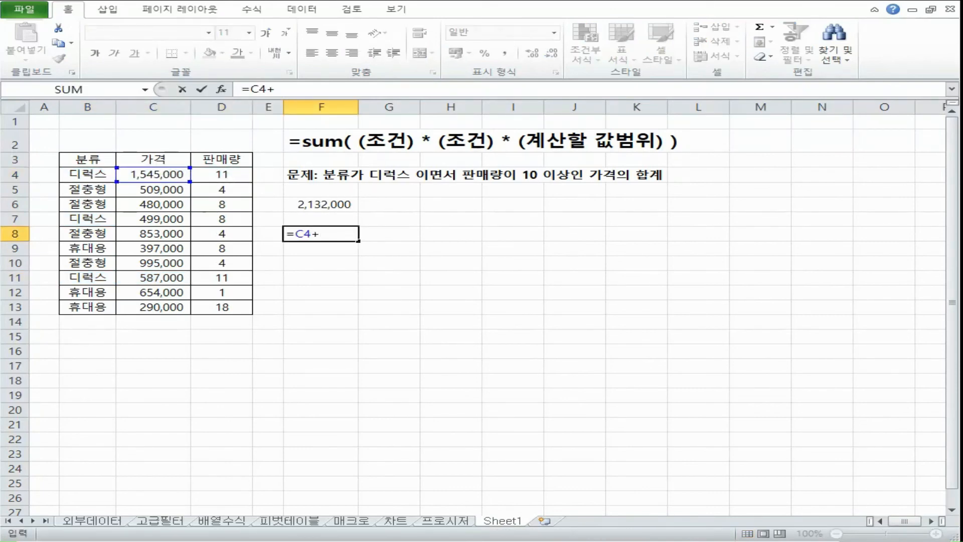
click(177, 279)
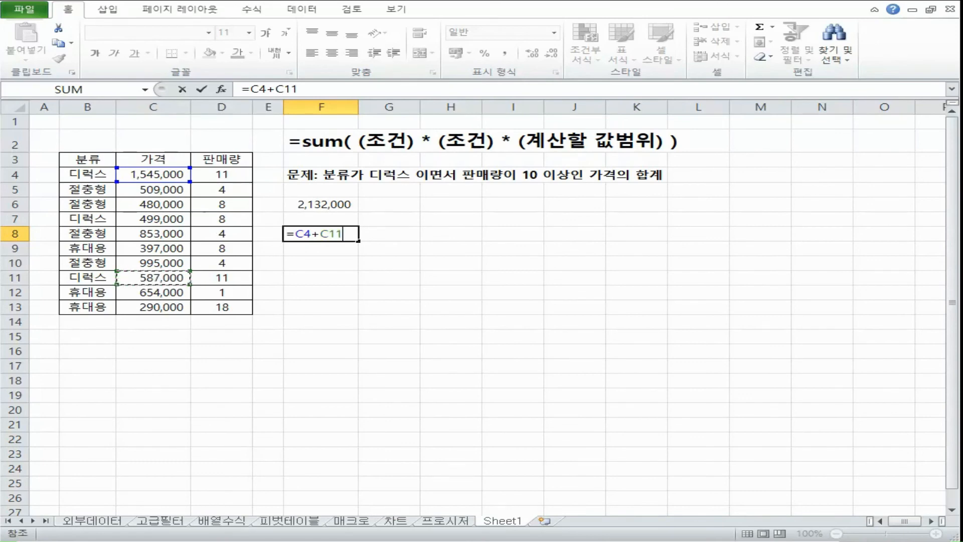
key(Tab)
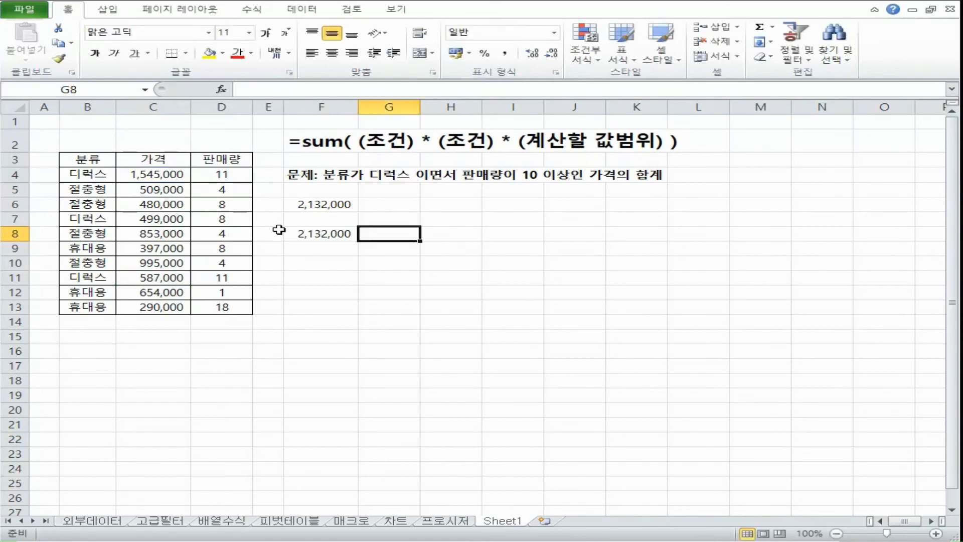
Step: Compare the results and formulas of cells F6 and F8
click(333, 210)
click(348, 234)
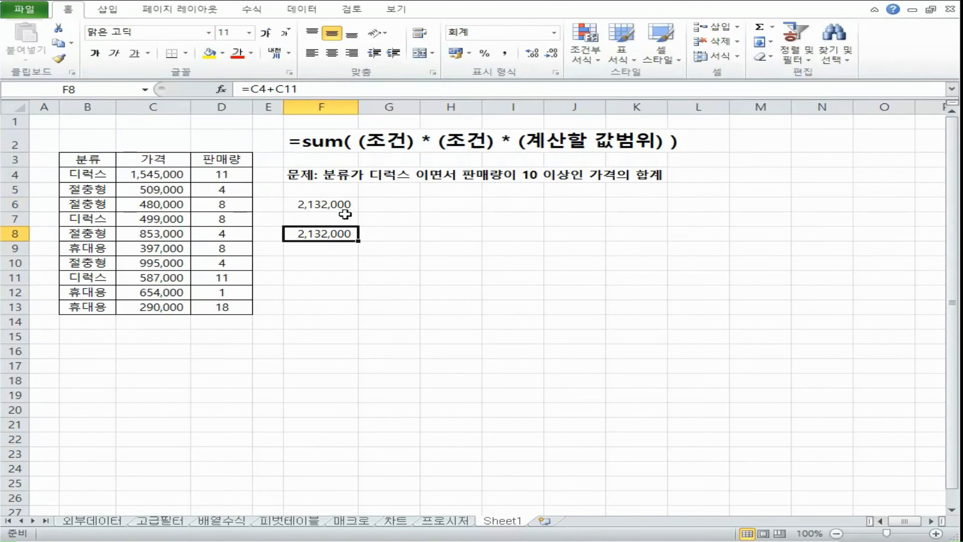
click(345, 207)
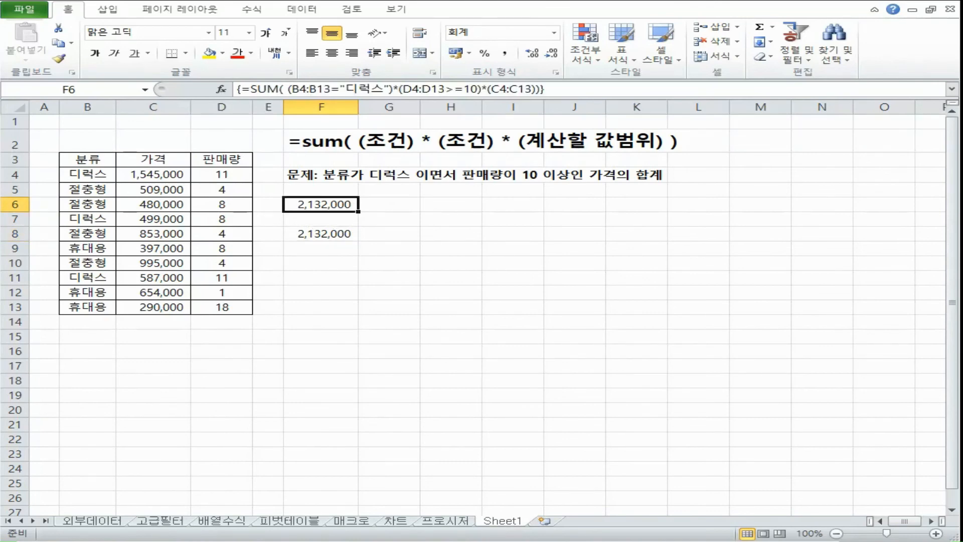
Step: Try re-entering the SUM formula in F6 as an ordinary formula instead of an array formula
double_click(344, 204)
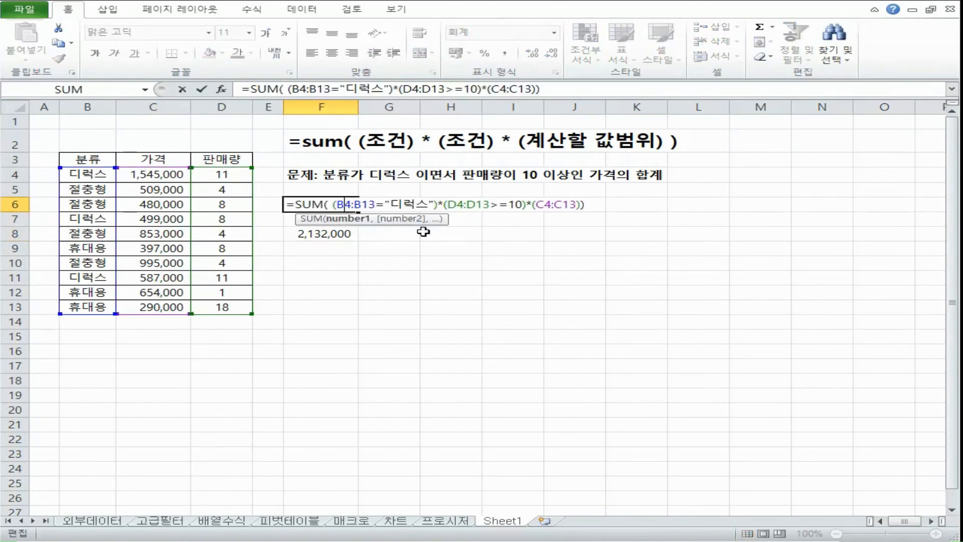
key(Return)
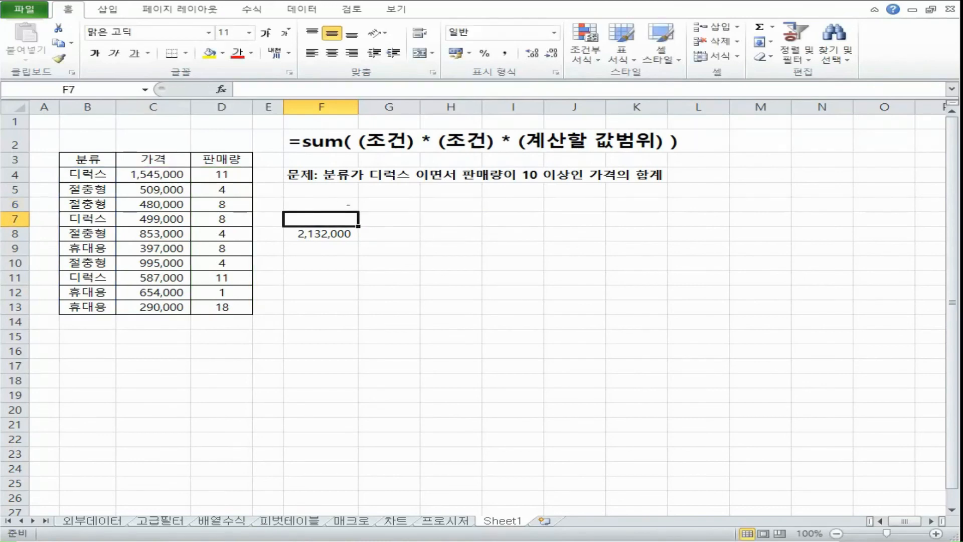
click(344, 205)
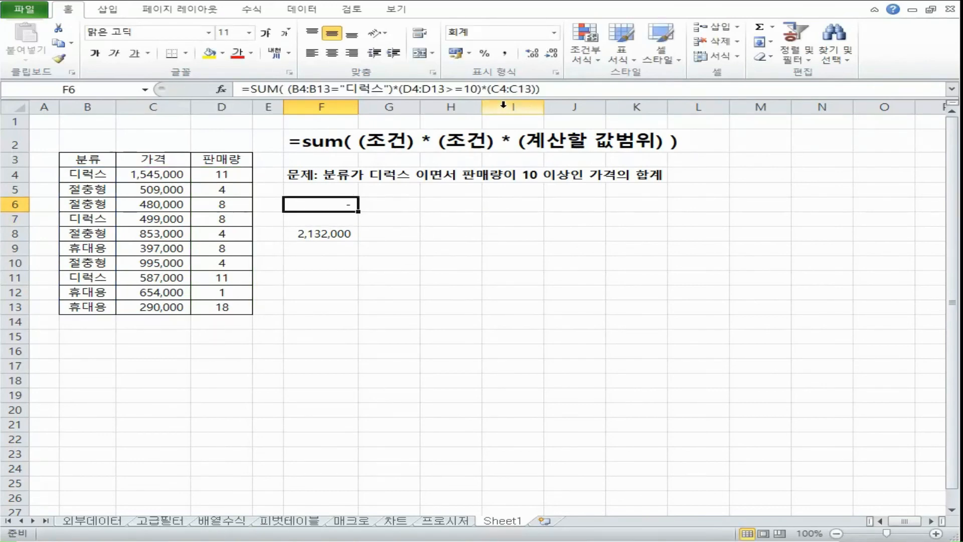
click(557, 90)
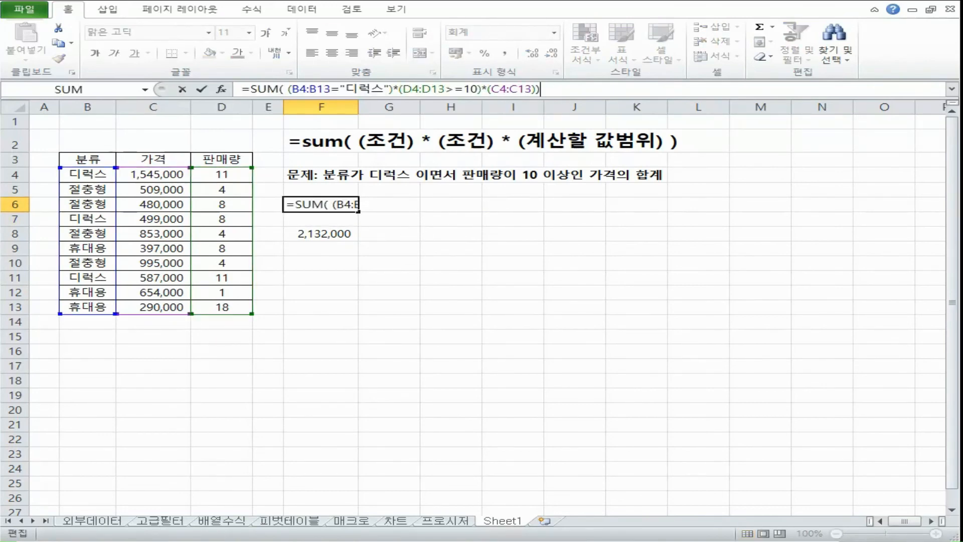
key(Return)
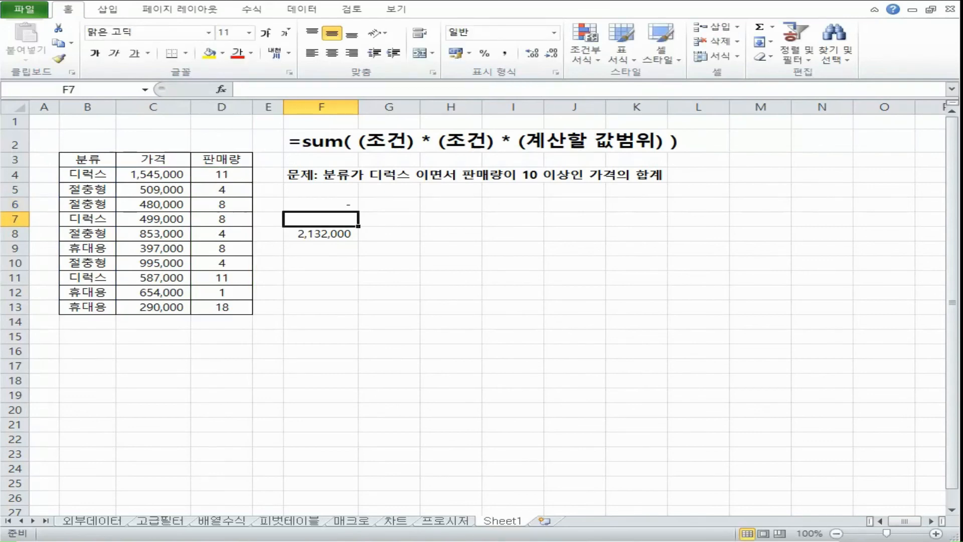
Step: Highlight the range B4:B13 in F6's formula and enter the formula as an array formula again
click(351, 204)
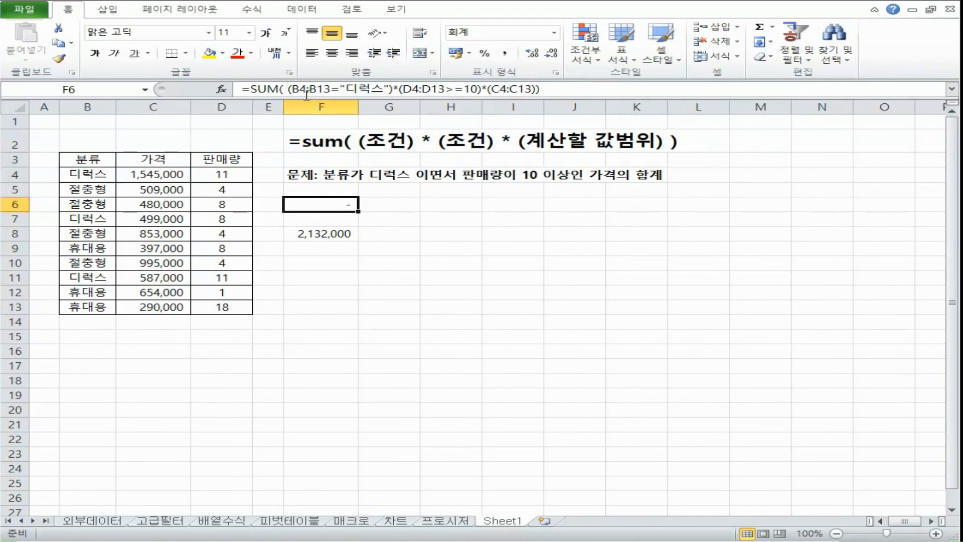
double_click(313, 208)
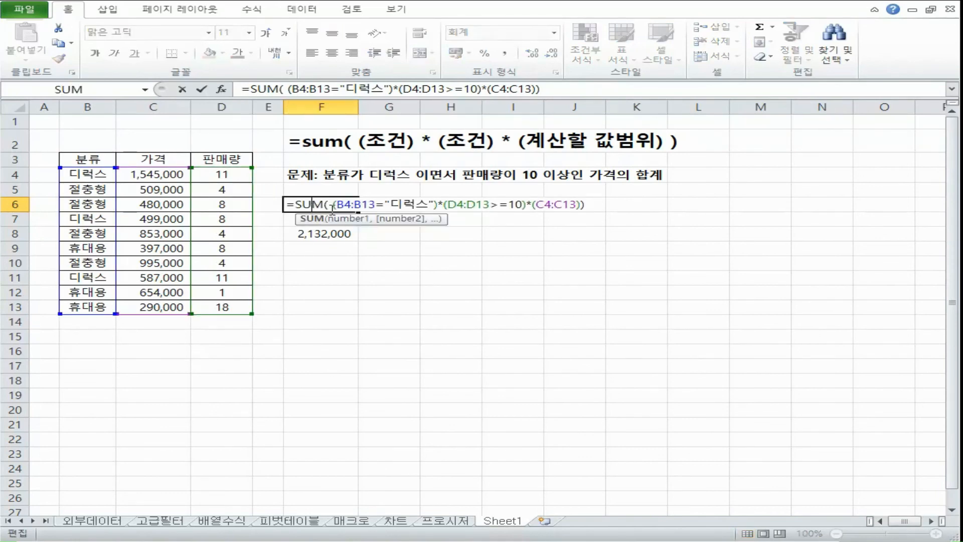
drag(335, 205, 375, 205)
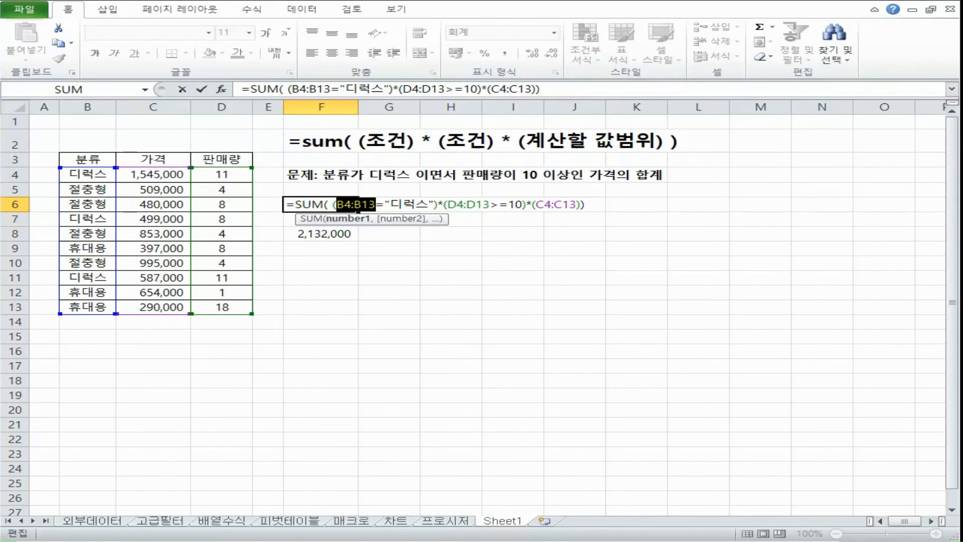
key(ctrl+shift+Return)
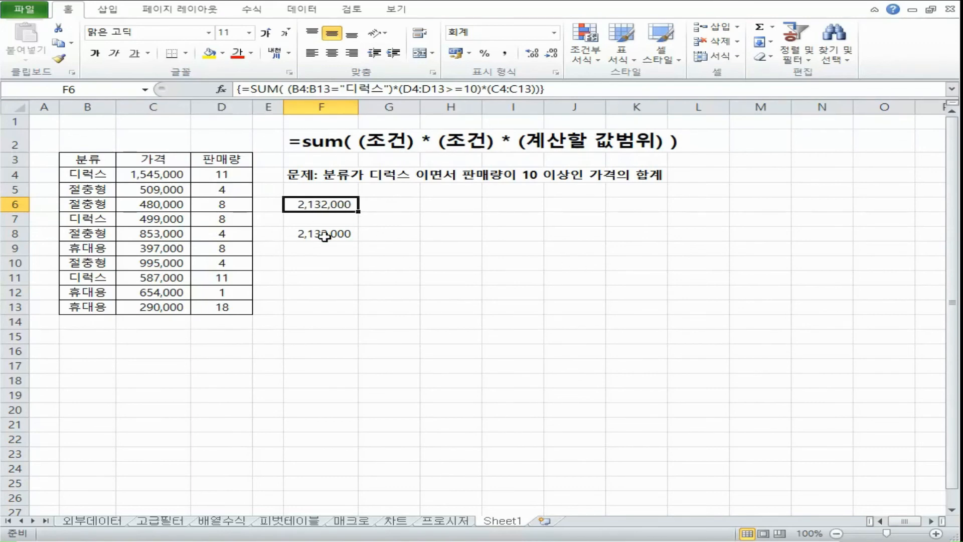
Step: Clear the check formula from F8 and turn F6's SUM formula into visible text with a leading apostrophe, bold at size 14
click(345, 235)
key(Delete)
click(317, 204)
click(241, 90)
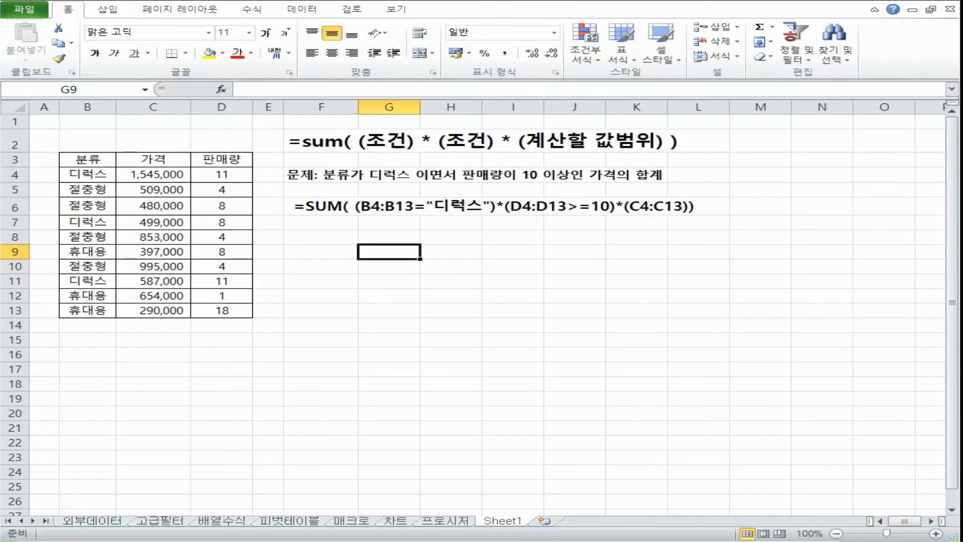
click(383, 221)
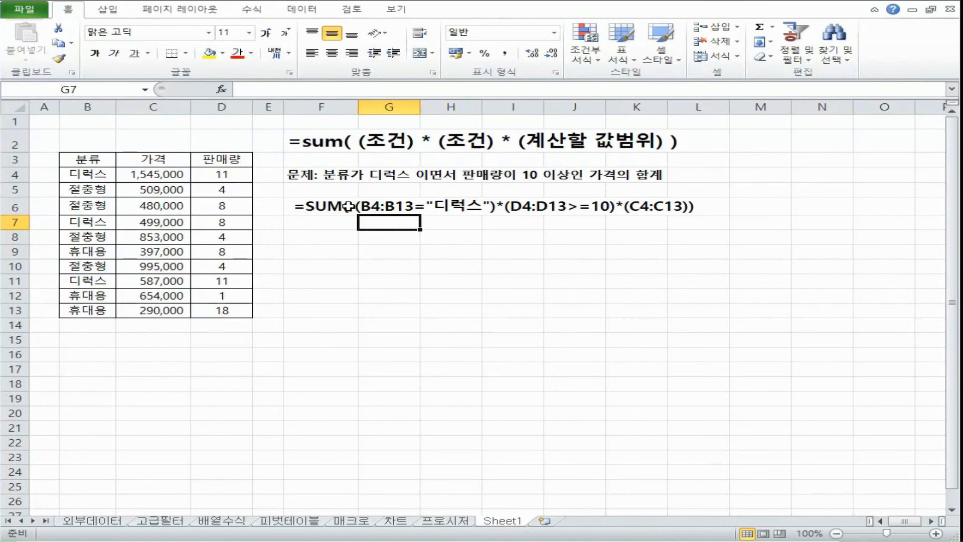
click(327, 207)
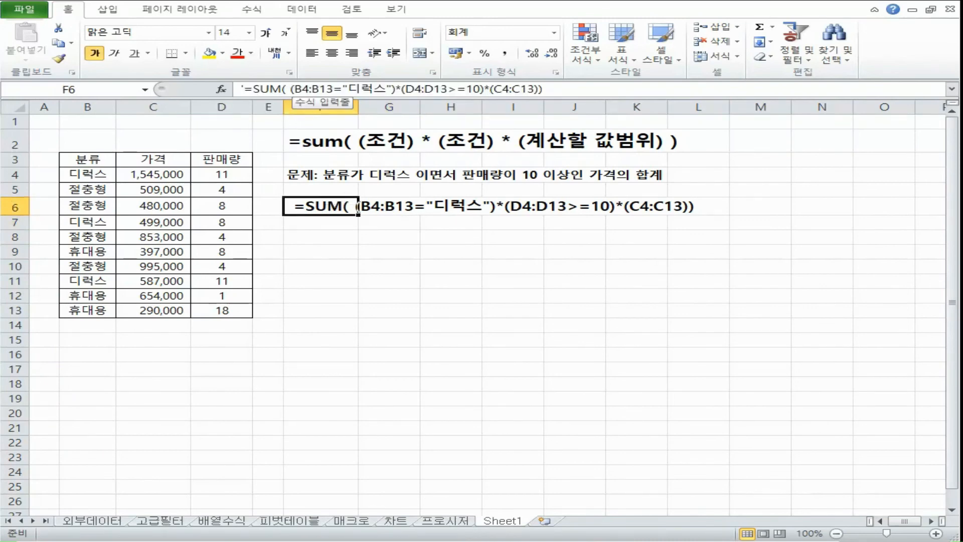
click(385, 225)
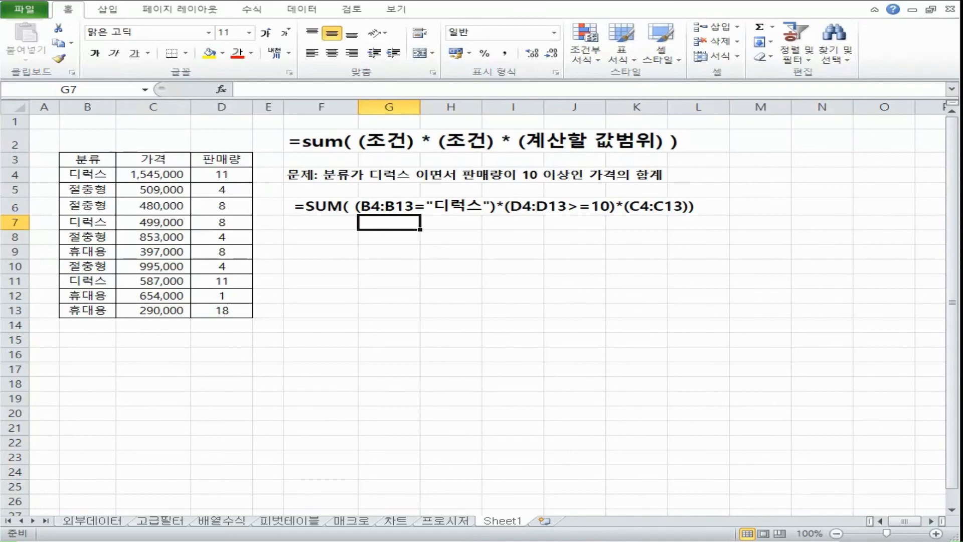
Step: Highlight the B4 reference in F6's formula text and examine the matching 분류 cell B4
double_click(353, 210)
drag(377, 209, 359, 209)
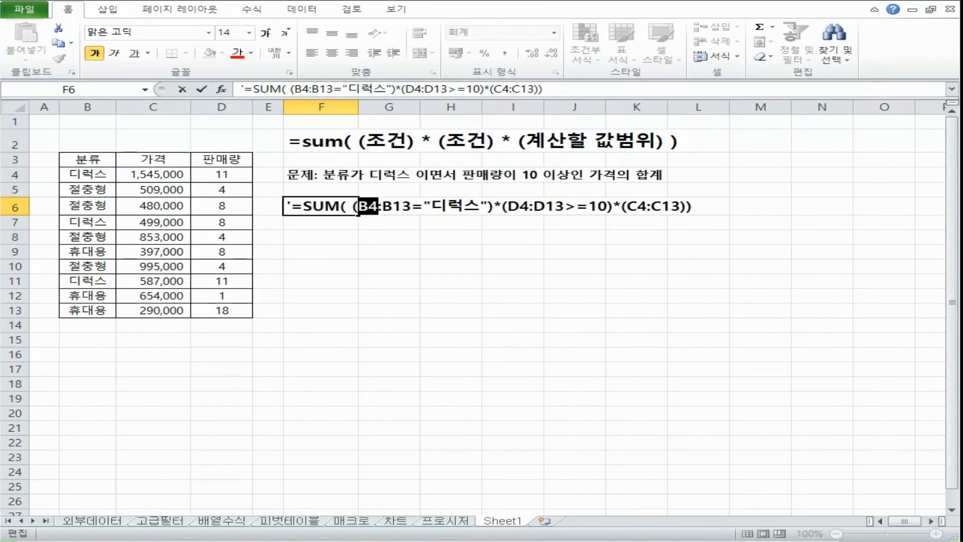
click(87, 173)
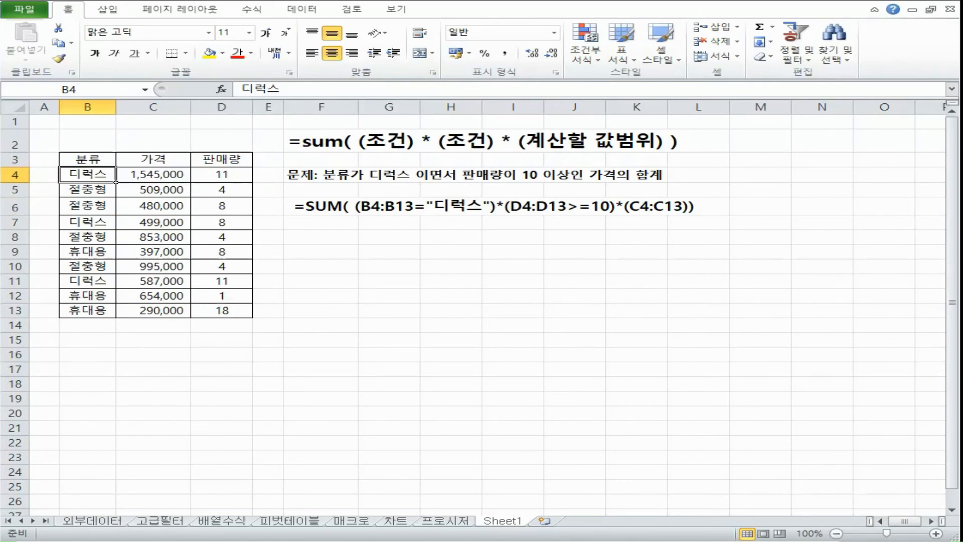
click(389, 221)
Step: Enter b4 in F7 and fill the series down to b13 in F16
click(321, 222)
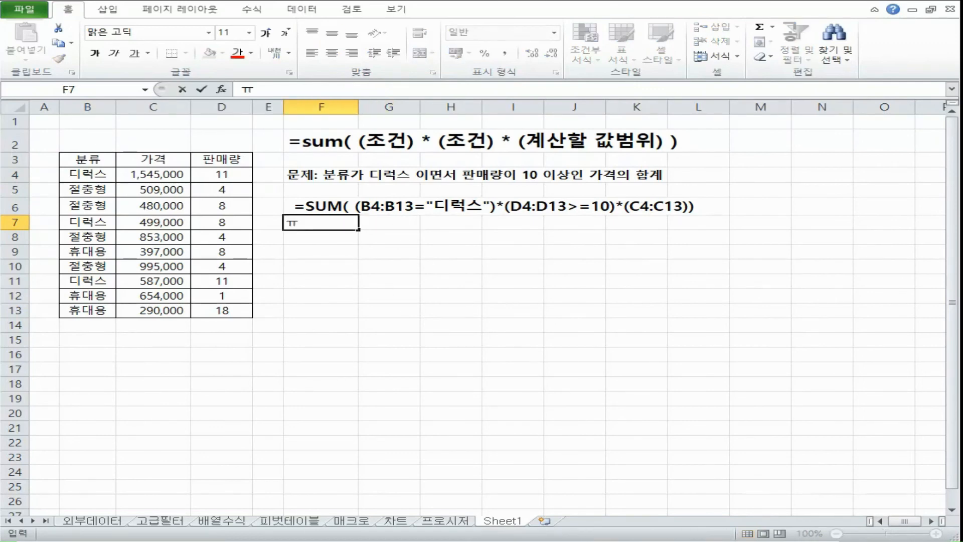
text(b4)
drag(359, 230, 359, 361)
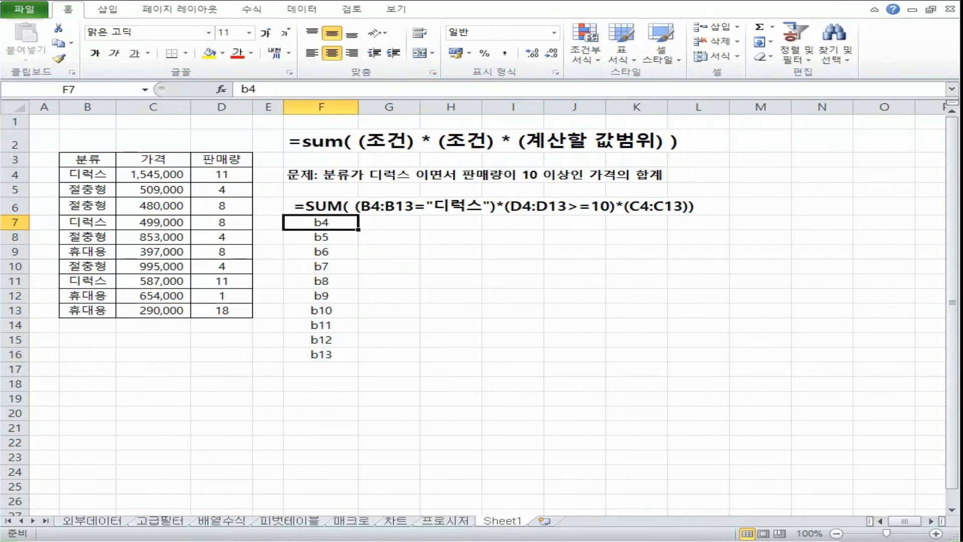
Step: Enter 1 in G7 for B4's 디럭스 condition and a multiplication sign * in I7
click(112, 177)
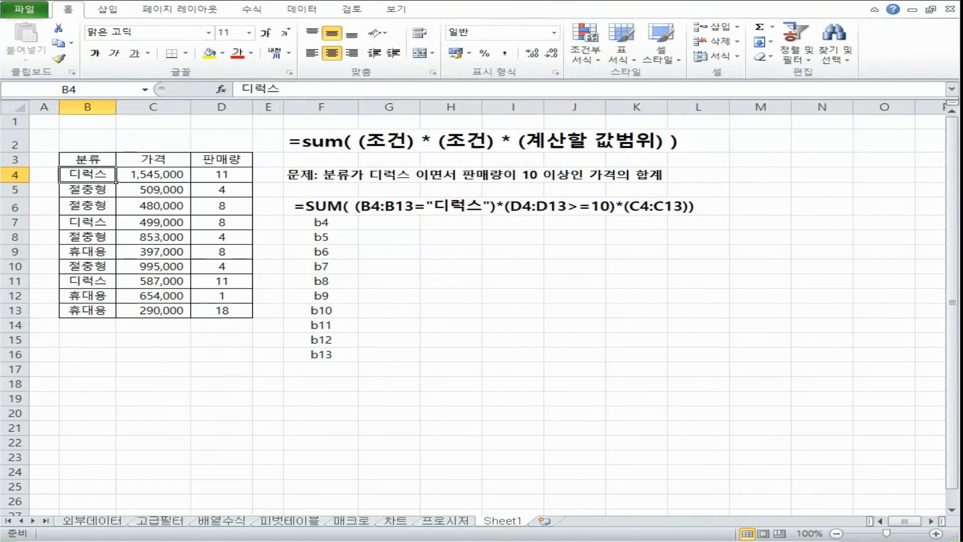
click(389, 223)
text(1)
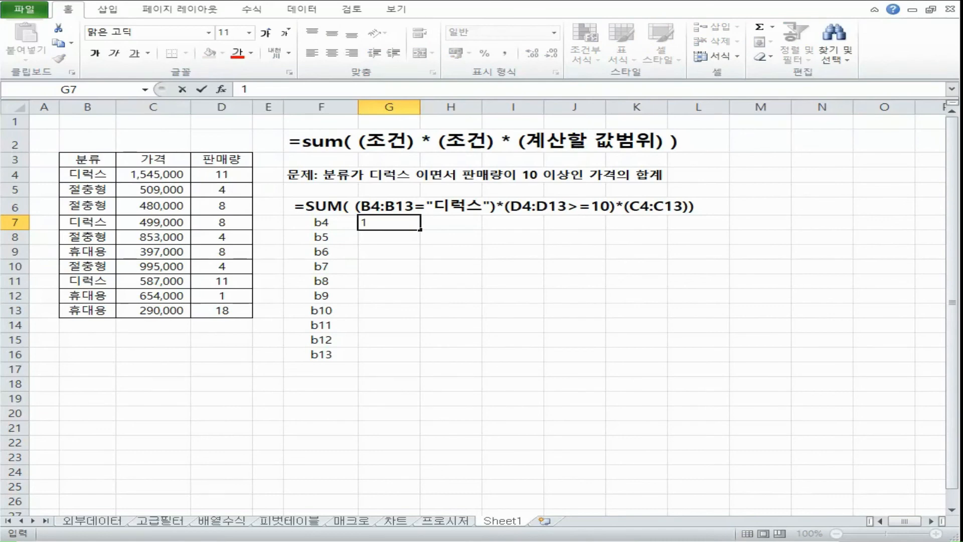
key(ctrl+Return)
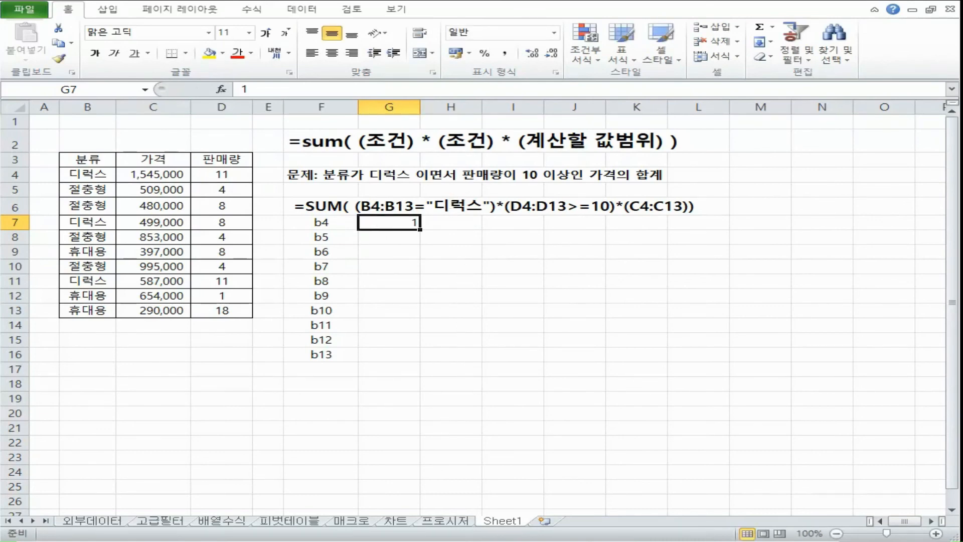
click(459, 223)
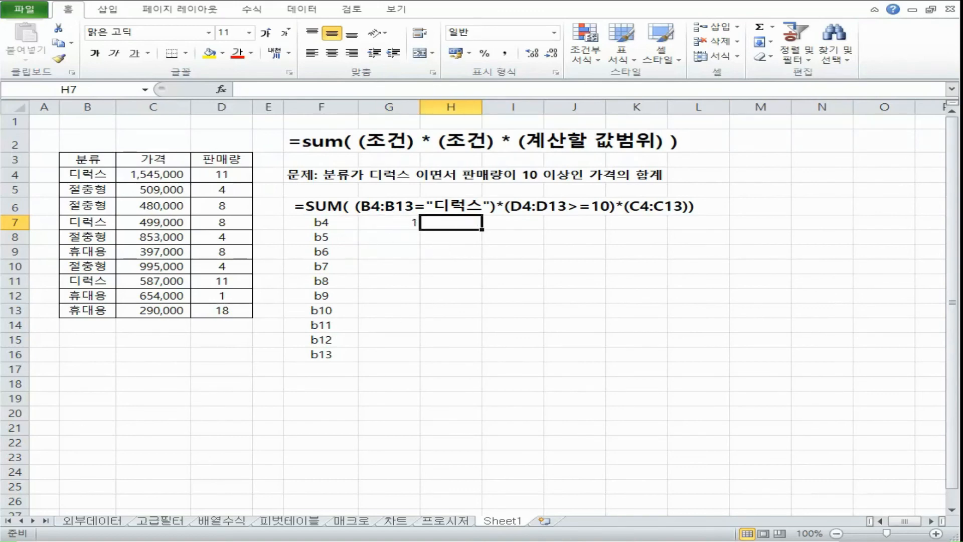
click(495, 223)
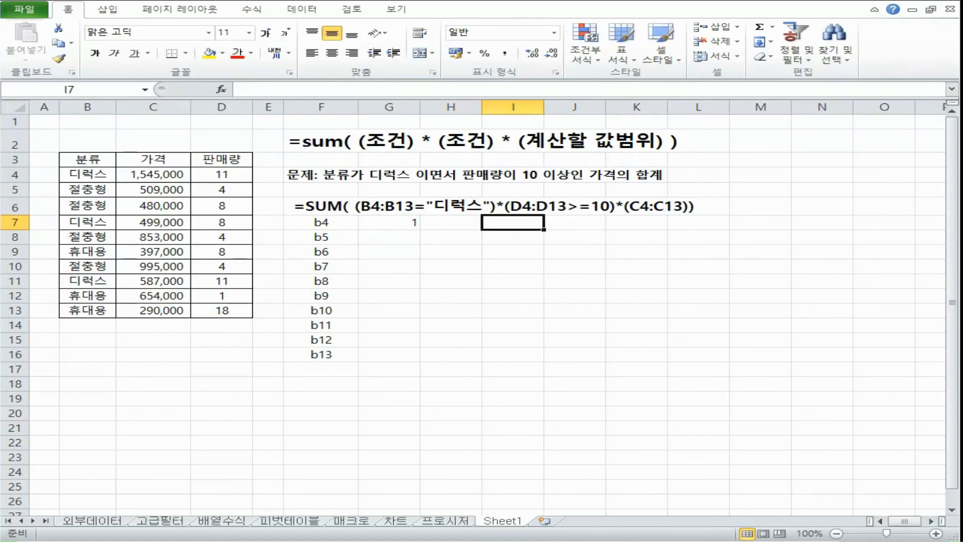
text(*)
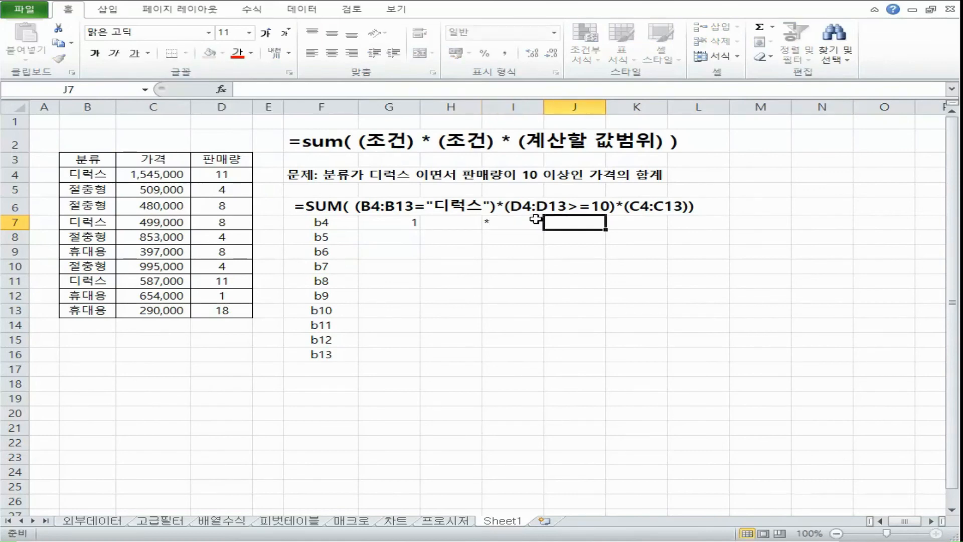
key(Tab)
Step: Check the sales quantity in D4 against the >=10 condition and enter 1 in J7
click(407, 233)
click(491, 226)
click(530, 209)
click(576, 221)
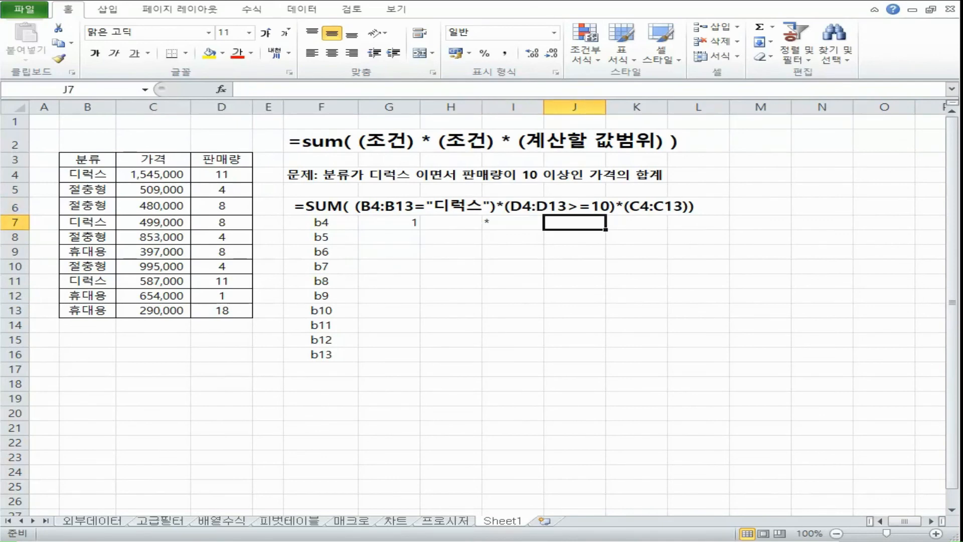
click(222, 175)
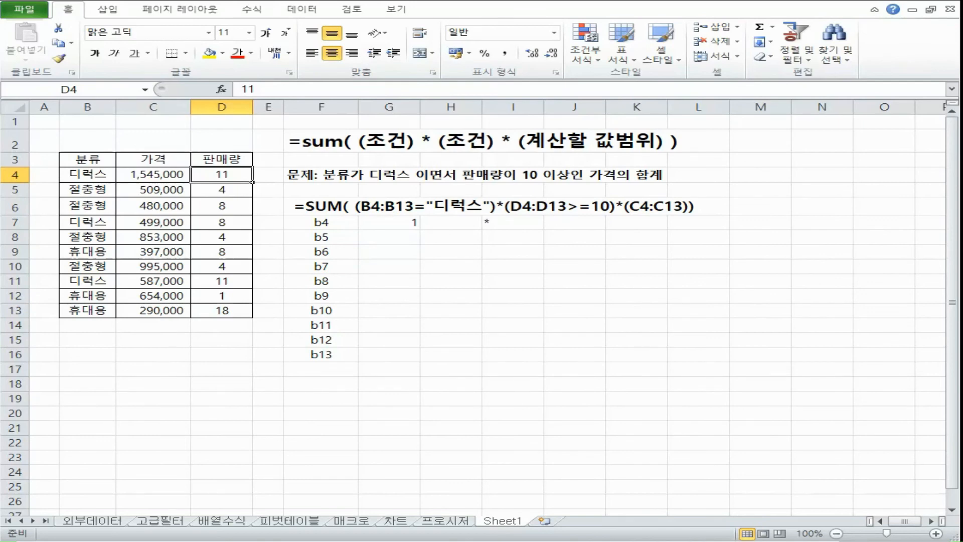
click(574, 222)
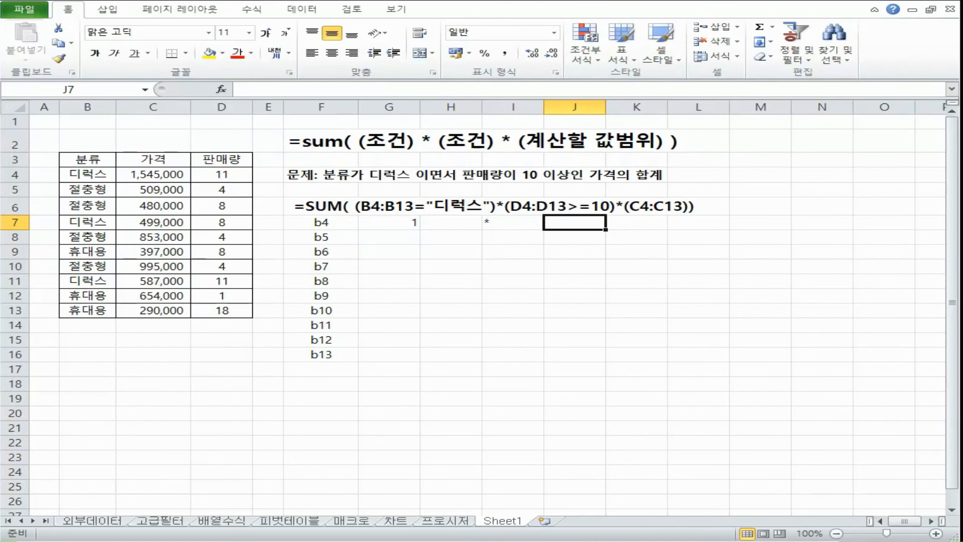
text(1)
Step: Centre-align the working cells beside the b4 to b13 labels and enter a multiplication sign * in K7
drag(389, 223, 648, 325)
click(332, 53)
click(636, 223)
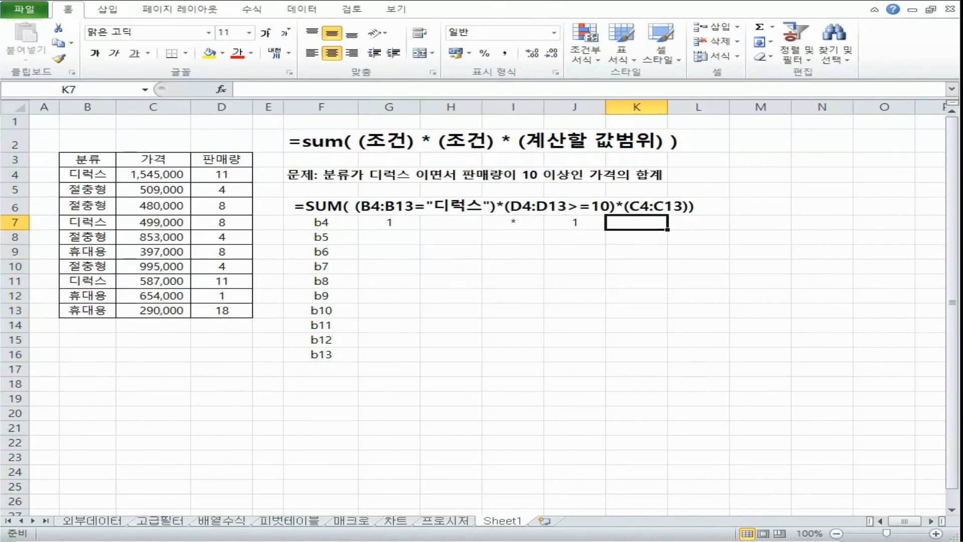
text(*)
key(Tab)
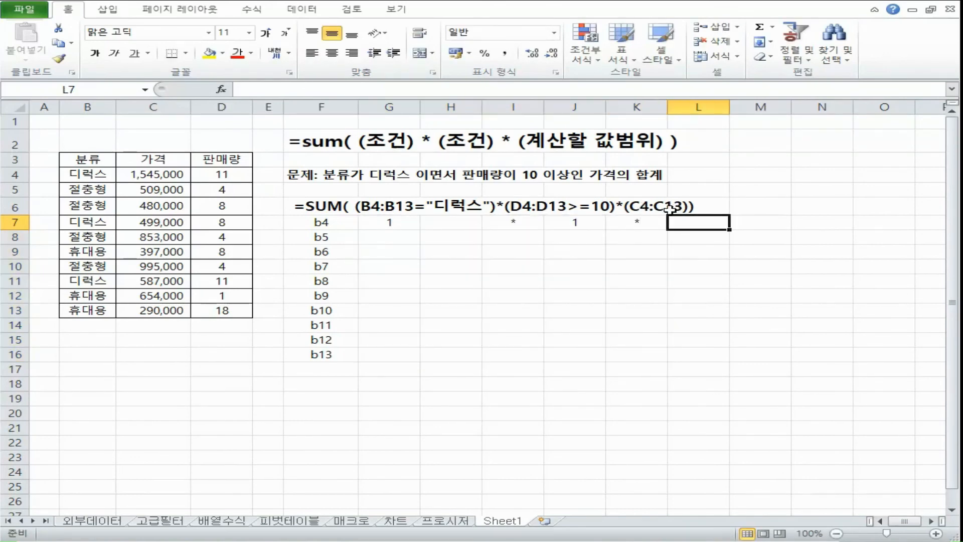
Step: Enter C4's price, 1545000, in L7 as the last factor of the b4 row
click(304, 223)
drag(318, 221, 700, 221)
click(700, 221)
click(188, 179)
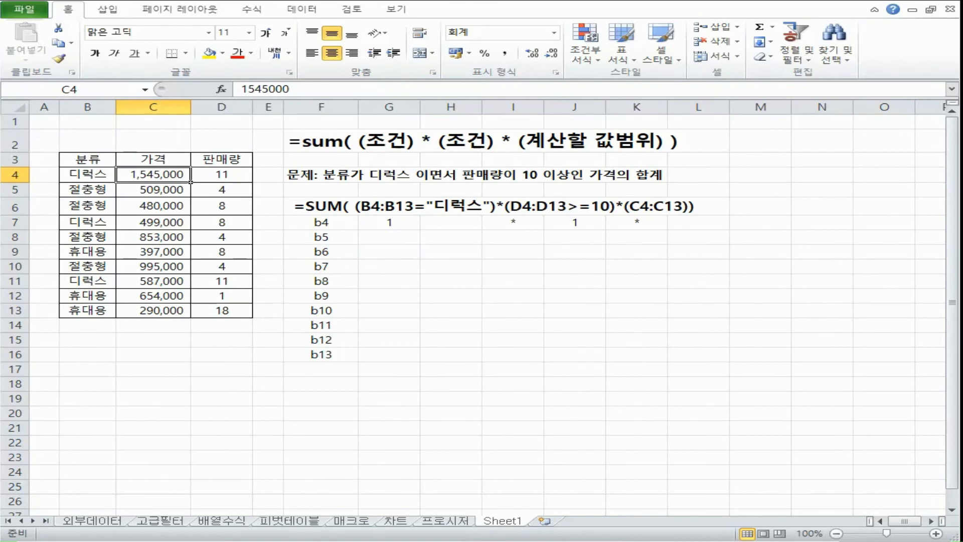
click(691, 221)
text(1545000)
key(Return)
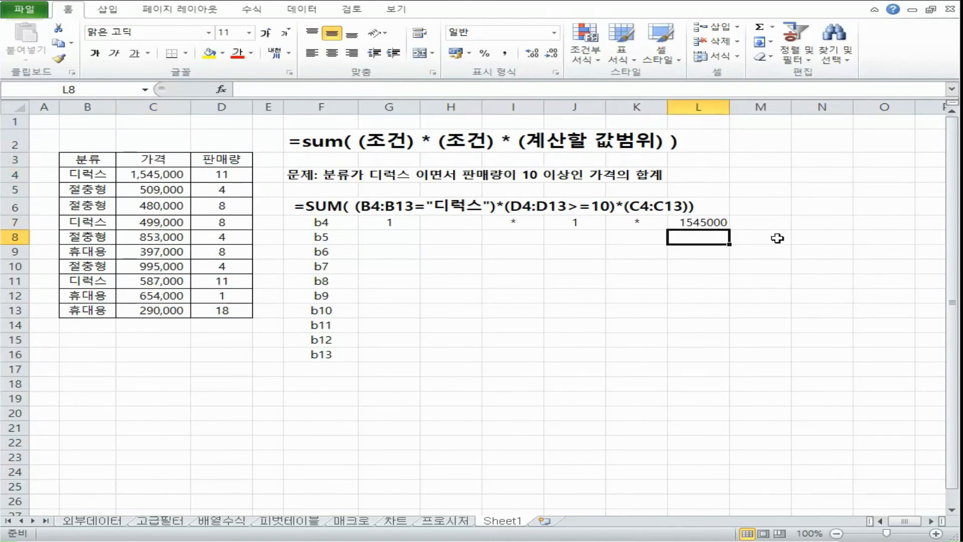
Step: Complete the b4 row with an = sign in M7 and the product 1545000 in N7
click(760, 223)
text(=)
key(Tab)
click(416, 227)
click(516, 223)
click(584, 224)
click(650, 226)
click(715, 222)
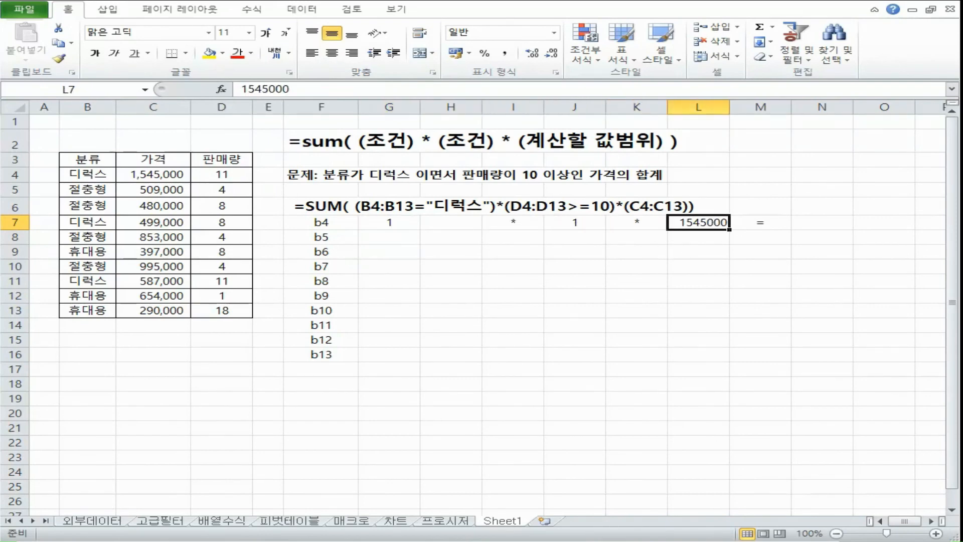
click(795, 224)
text(1545000)
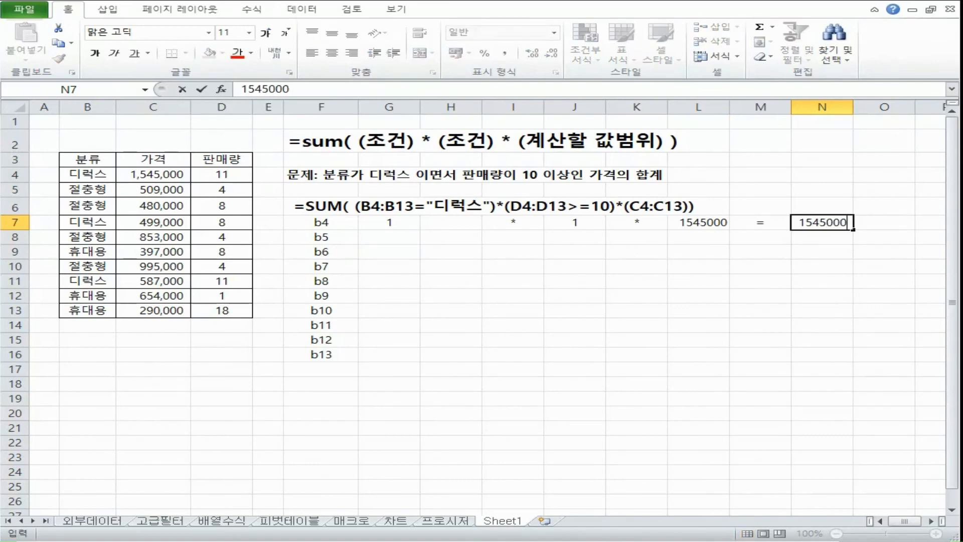
key(Return)
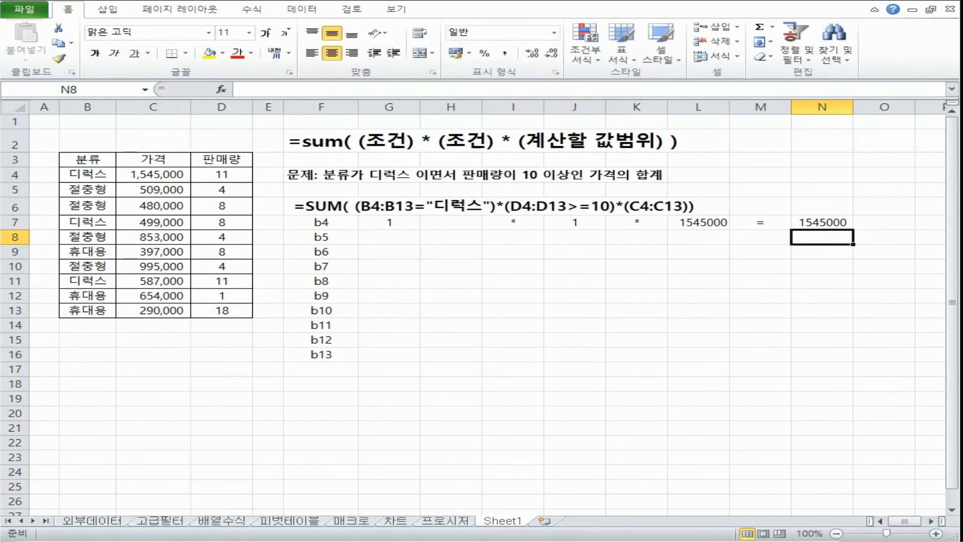
Step: Compare the factors and product in row 7 with the conditions in F6's formula, and the empty rows down to b13
click(419, 234)
click(579, 227)
click(705, 225)
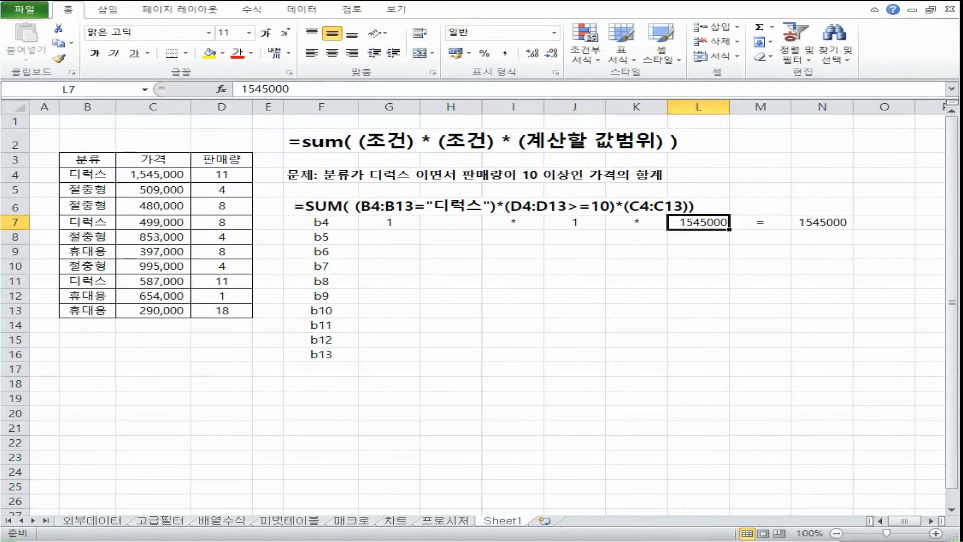
click(400, 208)
click(604, 207)
click(660, 205)
click(829, 228)
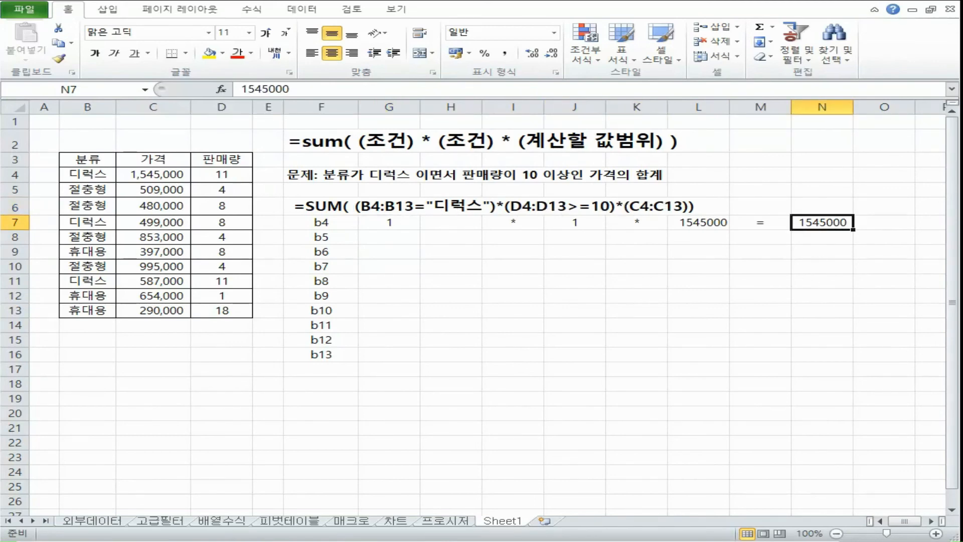
click(406, 224)
drag(406, 224, 847, 355)
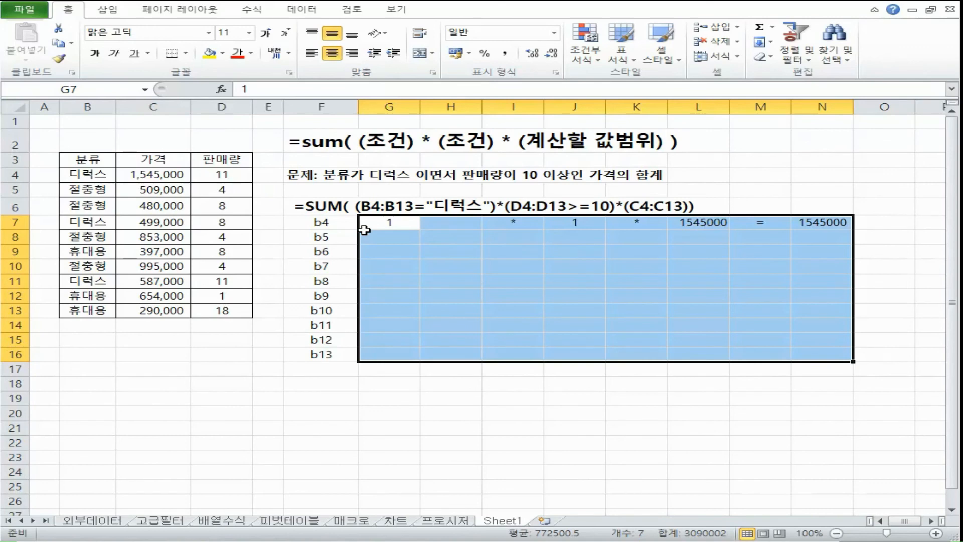
Step: Check B5 against the 디럭스 condition, then enter 0 in G8 and a multiplication sign * in I8
click(87, 174)
click(94, 203)
click(93, 189)
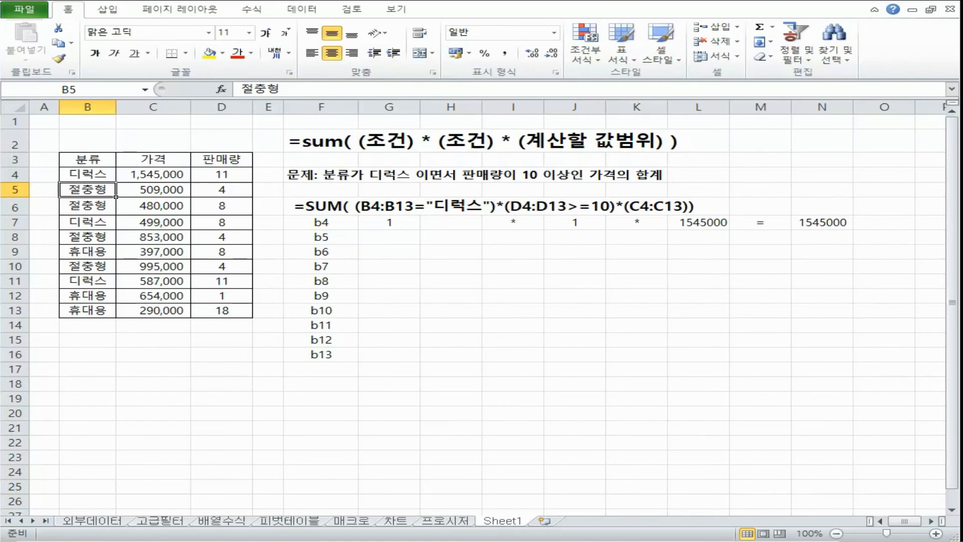
click(396, 239)
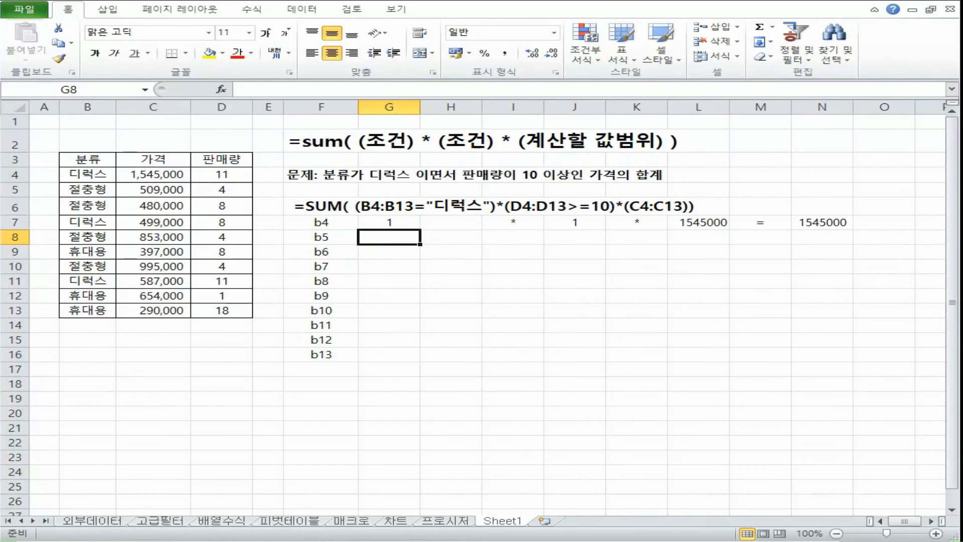
text(0)
key(Right)
key(Right)
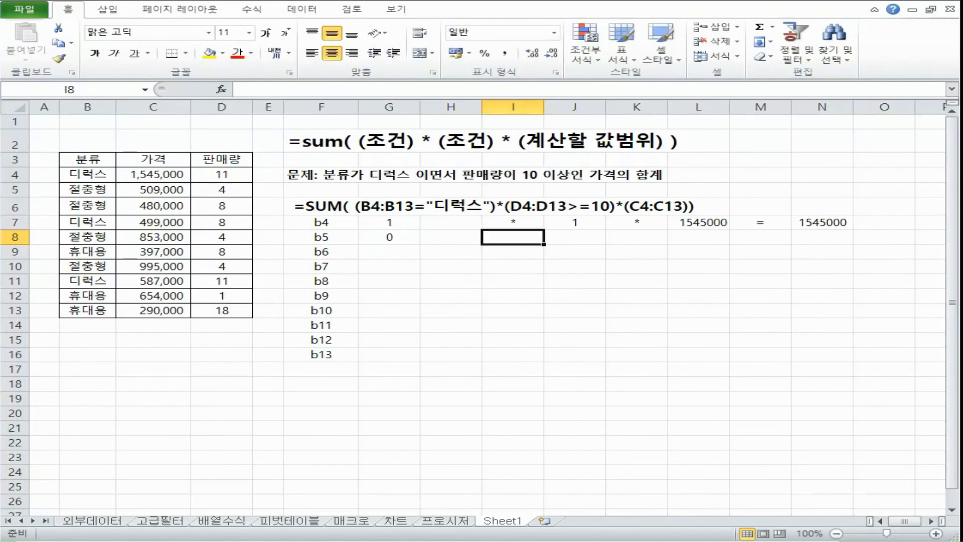
text(*)
key(Right)
Step: Check D5 against the >=10 condition, then enter 0 in J8 and a multiplication sign * in K8
click(340, 239)
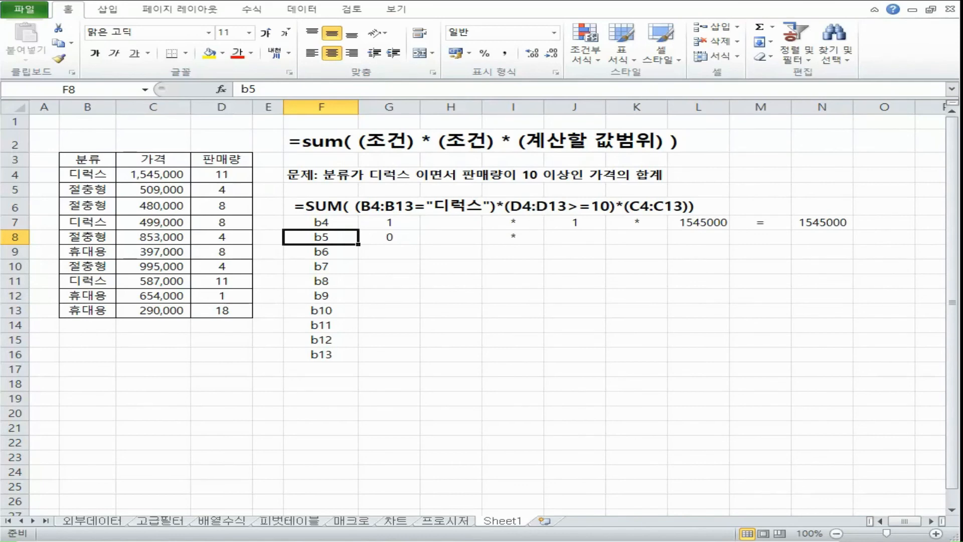
click(233, 189)
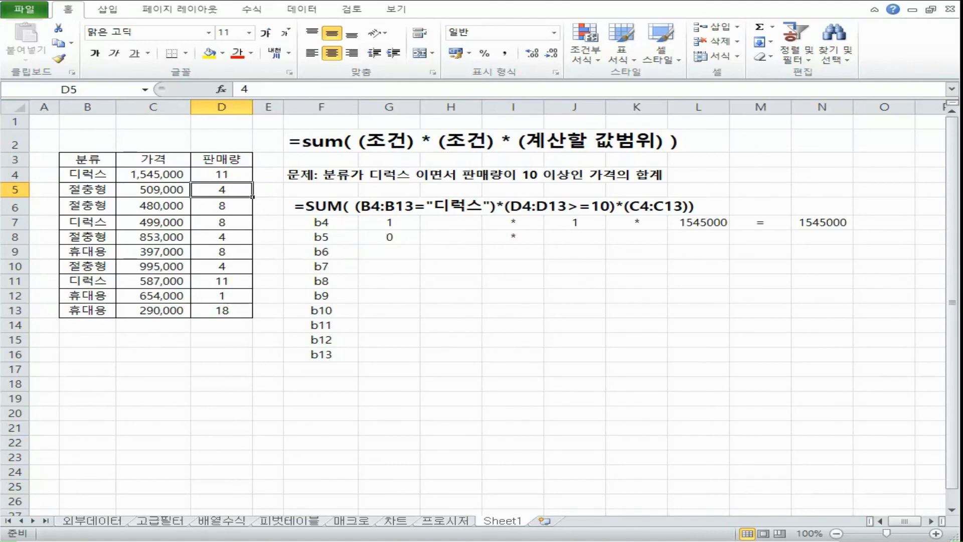
click(578, 241)
text(0)
key(Tab)
text(*)
key(Tab)
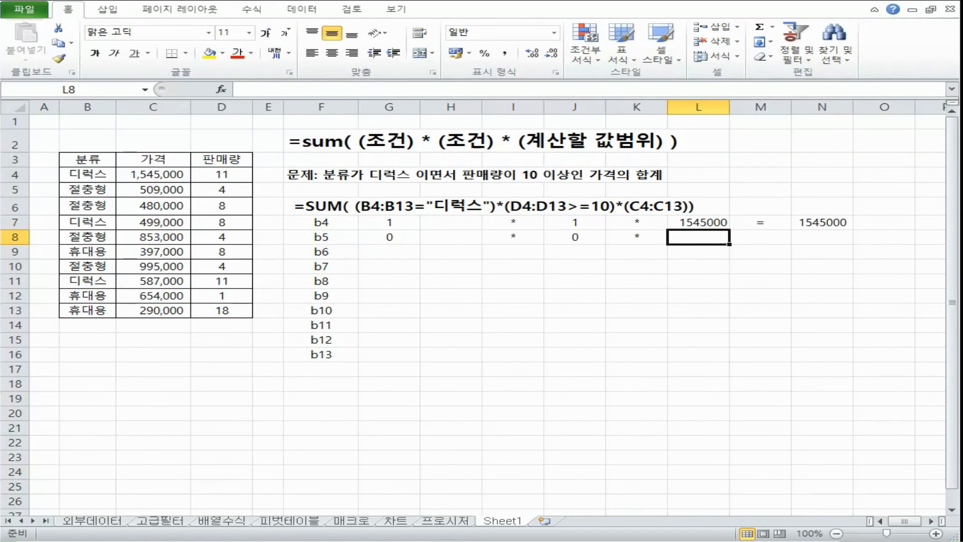
Step: Copy the price from C5 into L8 as the last factor of the b5 row
click(332, 240)
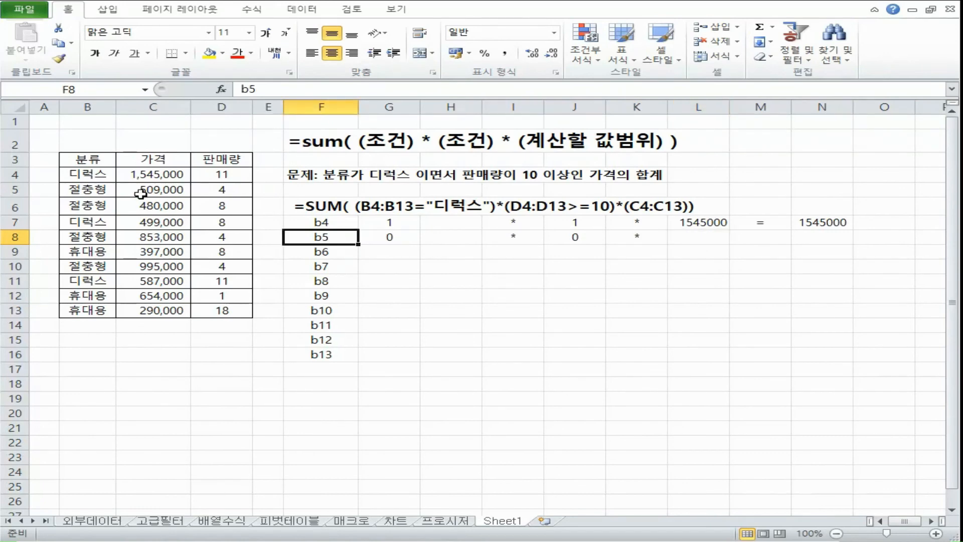
click(15, 190)
click(129, 190)
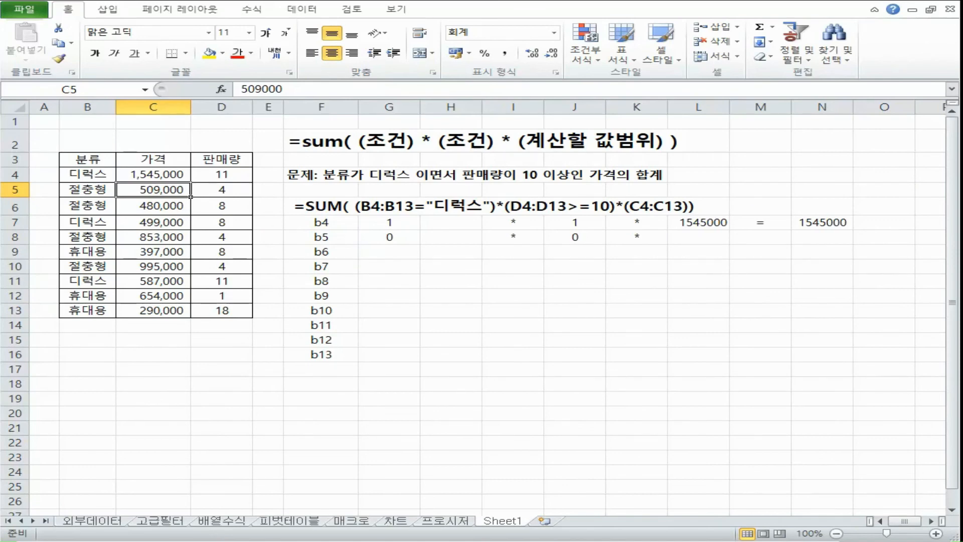
key(ctrl+c)
click(708, 239)
key(ctrl+v)
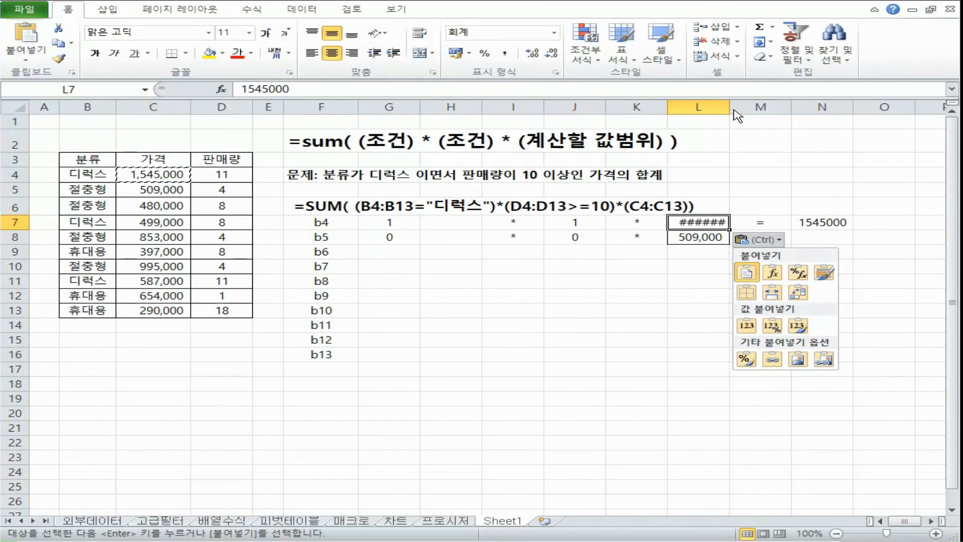
Step: Widen column L until its prices fit, then enter an equals sign in M8 and 509,000 in N8
drag(730, 102, 743, 101)
click(773, 238)
text(=)
key(Tab)
text(=L8)
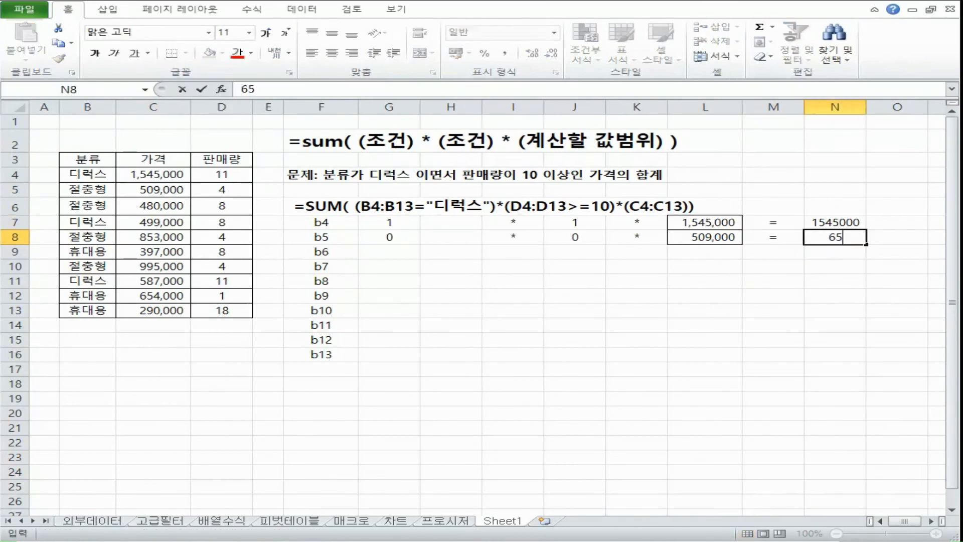
key(Return)
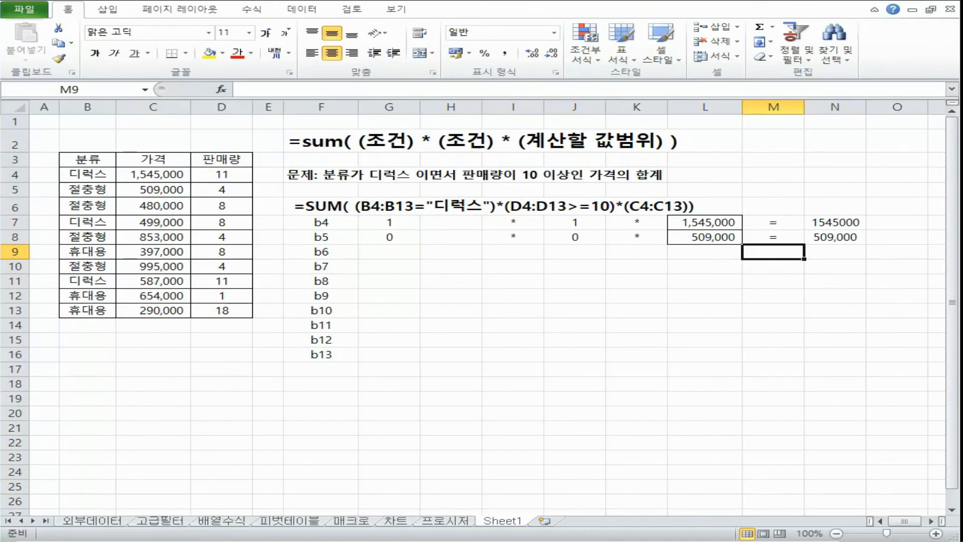
Step: Check the factors of the b5 row, set its product in N8 to 0, and apply the comma style to N7:N17
click(401, 239)
click(506, 239)
click(581, 238)
click(648, 239)
click(680, 237)
click(835, 237)
text(0)
key(Return)
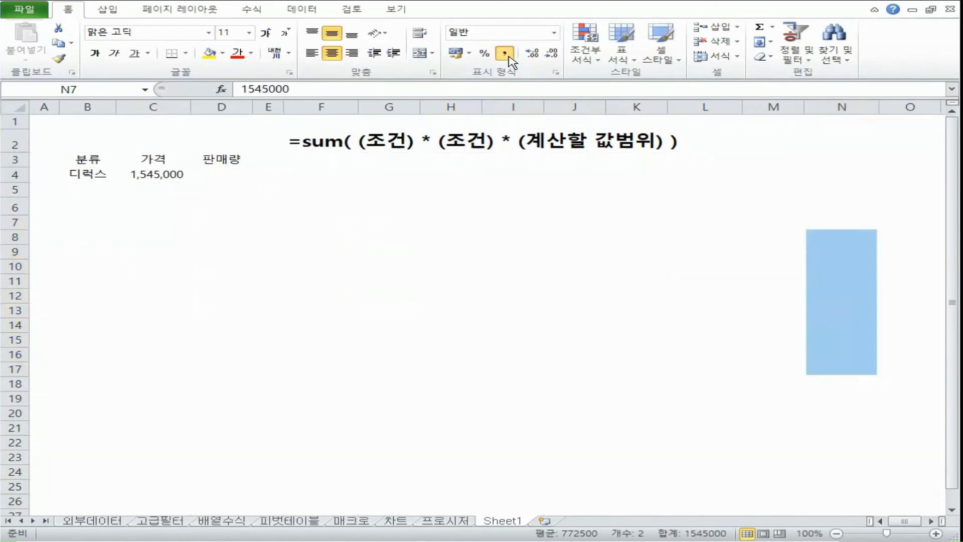
click(504, 52)
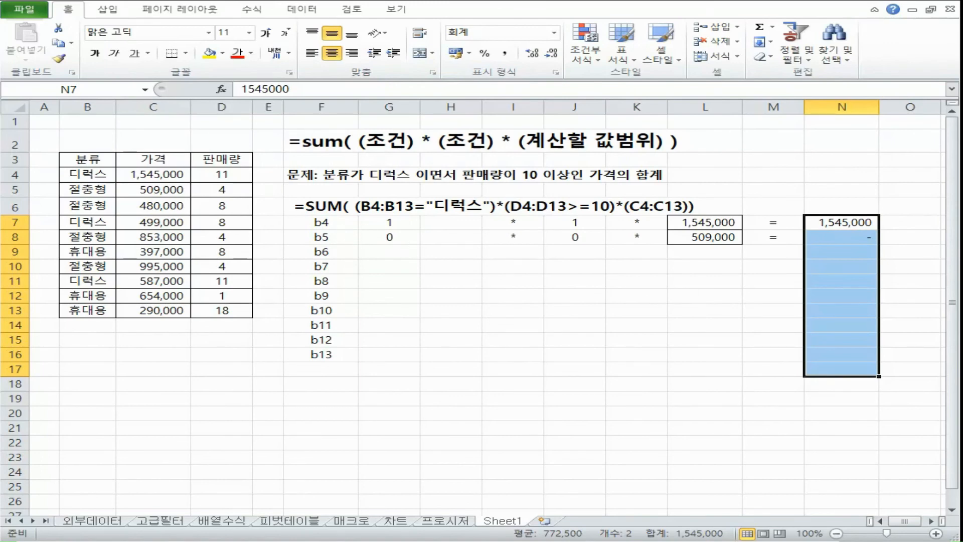
Step: Go through the b5 row's factors from G8 to N8 again and re-enter 0 as the product
click(389, 238)
click(535, 237)
click(592, 237)
click(645, 237)
click(705, 237)
click(775, 237)
click(851, 237)
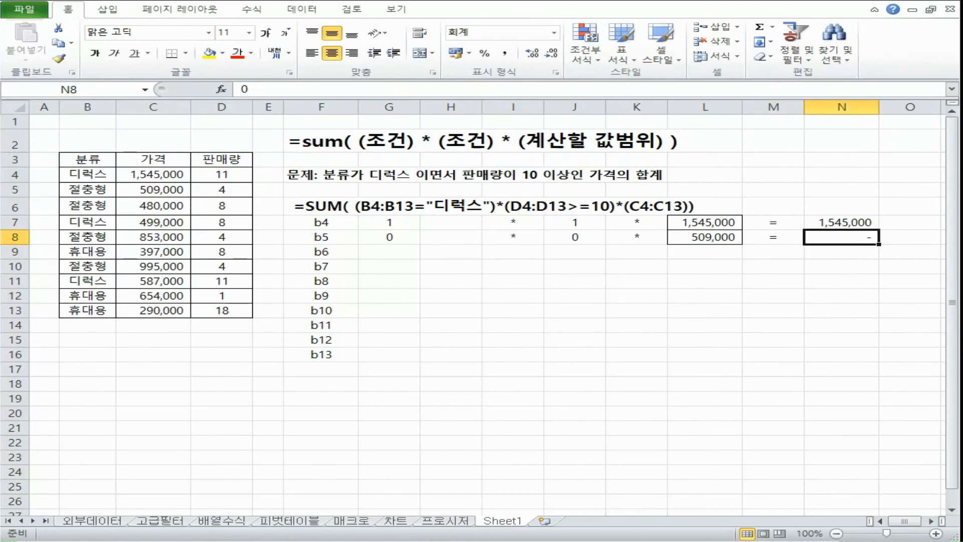
text(0)
key(Return)
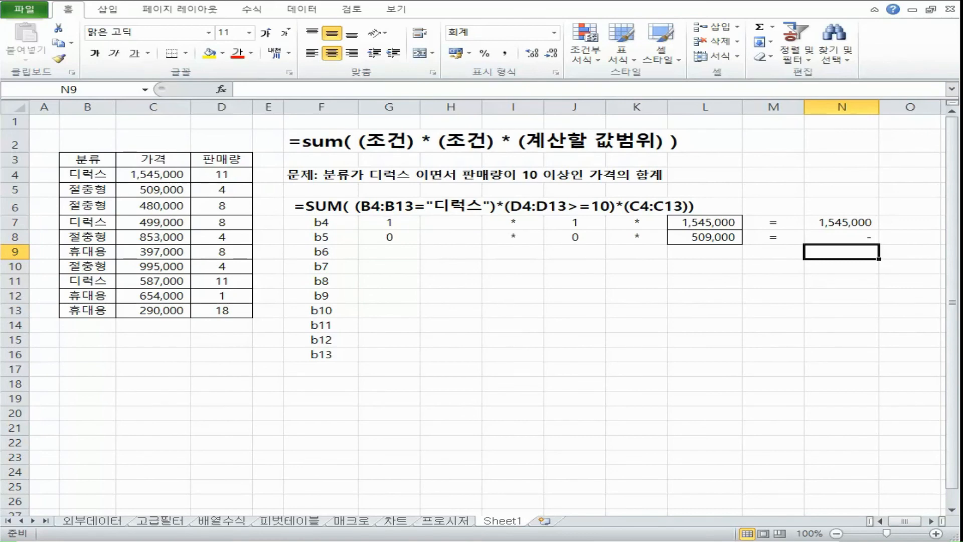
Step: Format the products in N7:N16 as 통화 (currency) without a symbol and right-align them
drag(842, 223, 843, 355)
click(554, 32)
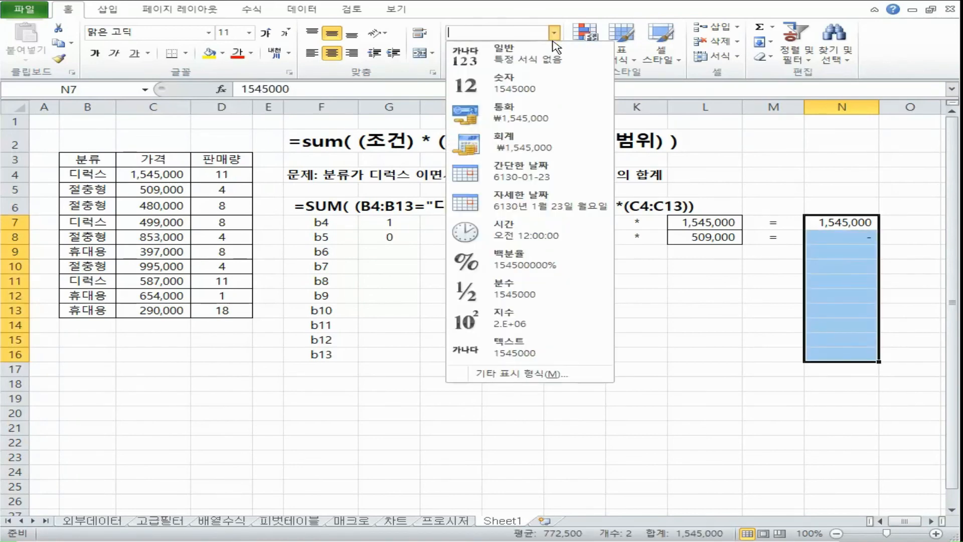
right_click(851, 269)
click(726, 464)
key(Return)
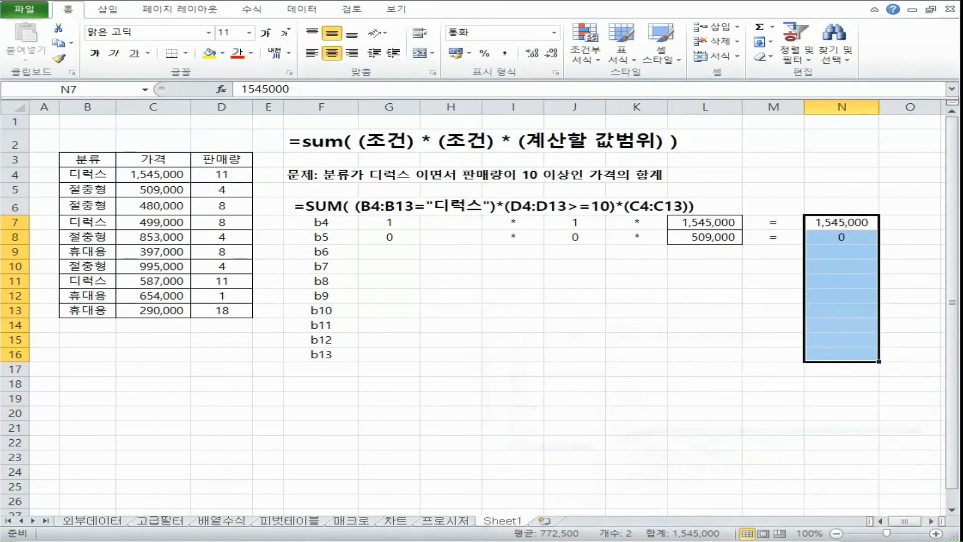
click(837, 239)
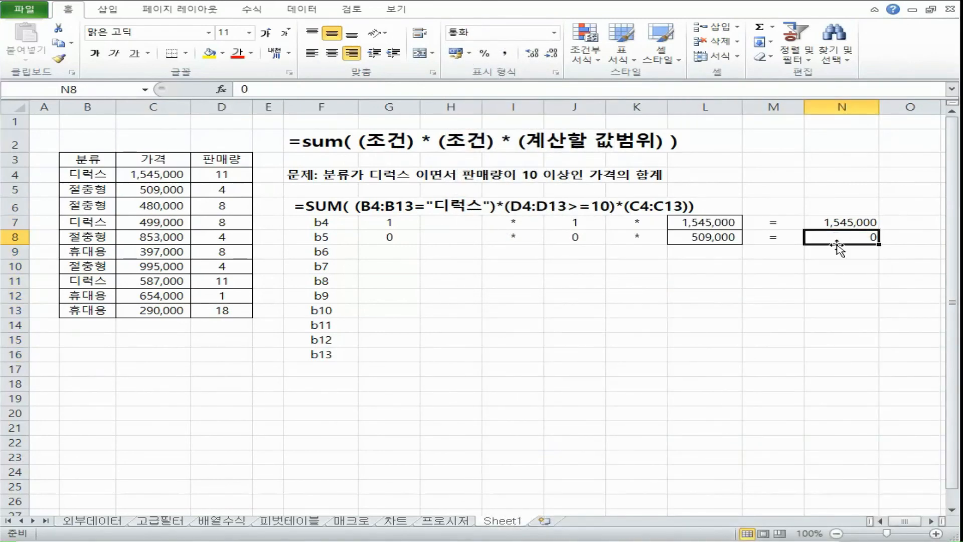
Step: Examine row 8's factors and the product range N7:N16 in relation to the sum function in F2's formula
click(391, 236)
click(499, 239)
click(652, 239)
click(702, 238)
click(864, 239)
drag(392, 237, 833, 354)
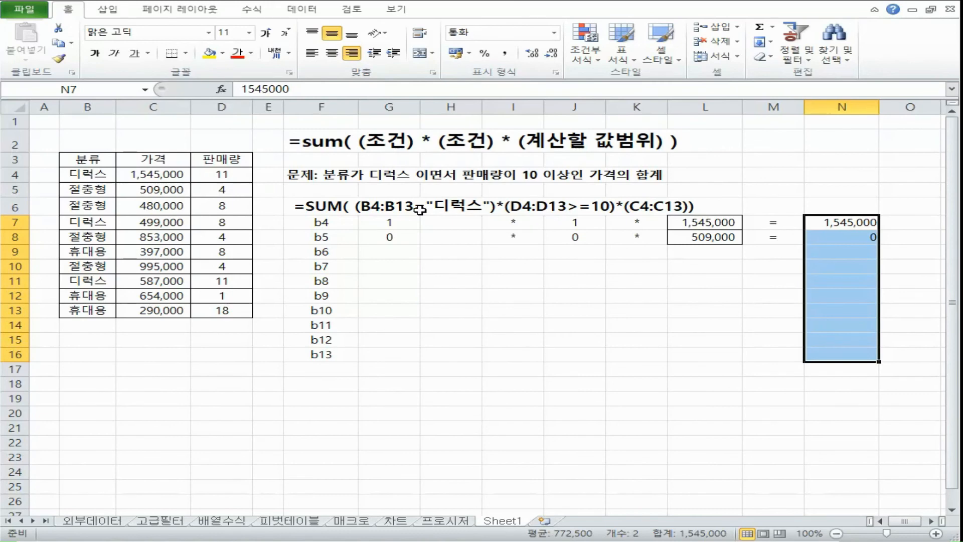
double_click(321, 141)
drag(308, 142, 350, 141)
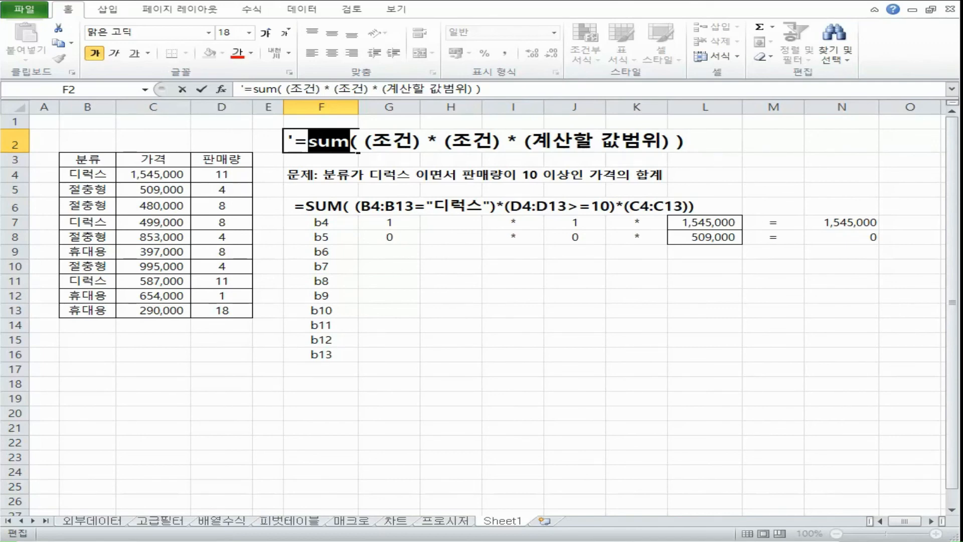
Step: Check B6 against the 디럭스 condition, then enter 0 in G9 and a multiplication sign * in I9
click(321, 251)
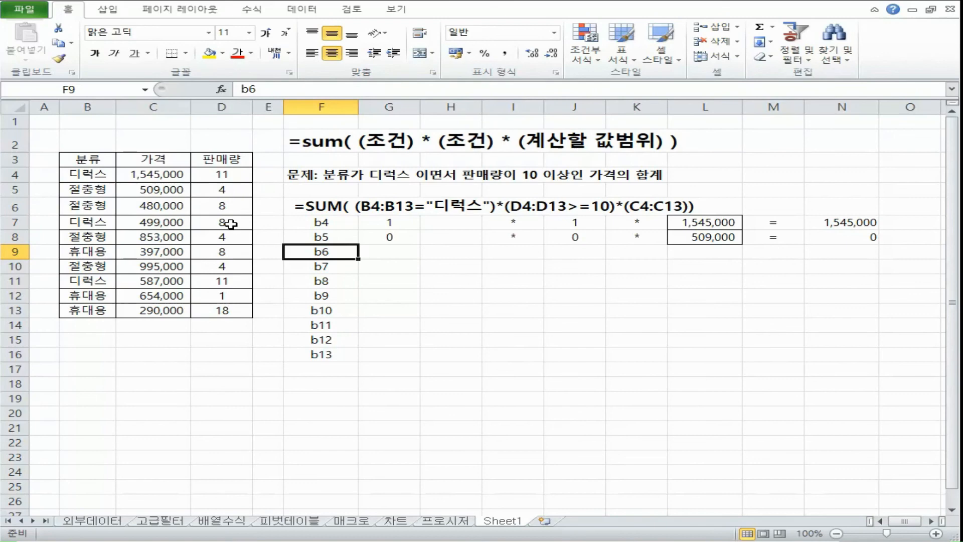
click(99, 207)
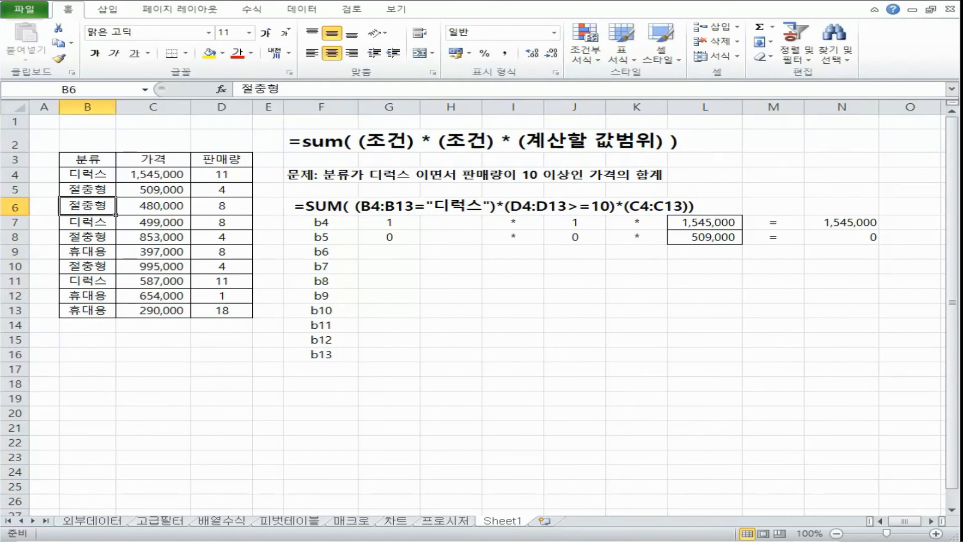
click(395, 251)
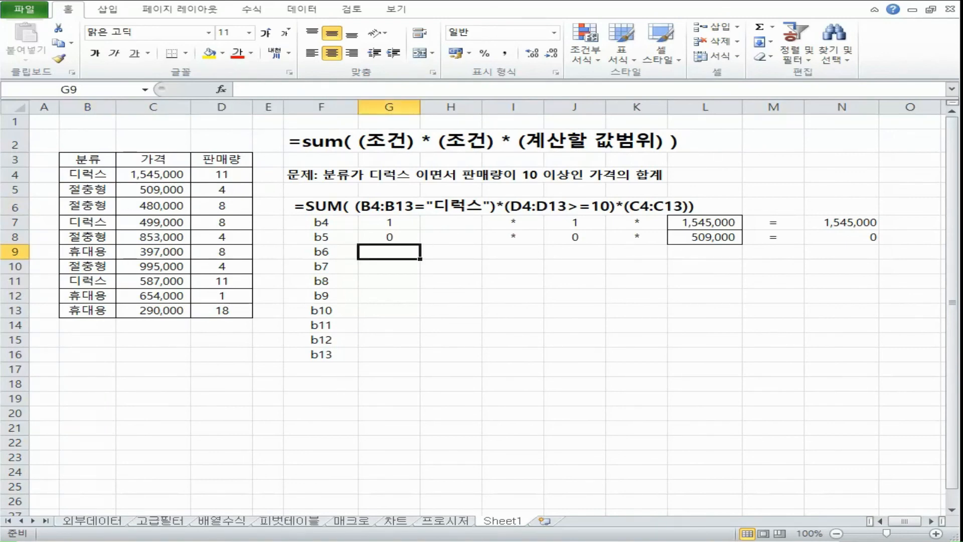
text(0)
key(Right)
key(Right)
text(*)
key(Right)
Step: Check D6 against the >=10 condition, then enter 0 in J9 and a multiplication sign * in K9
click(200, 208)
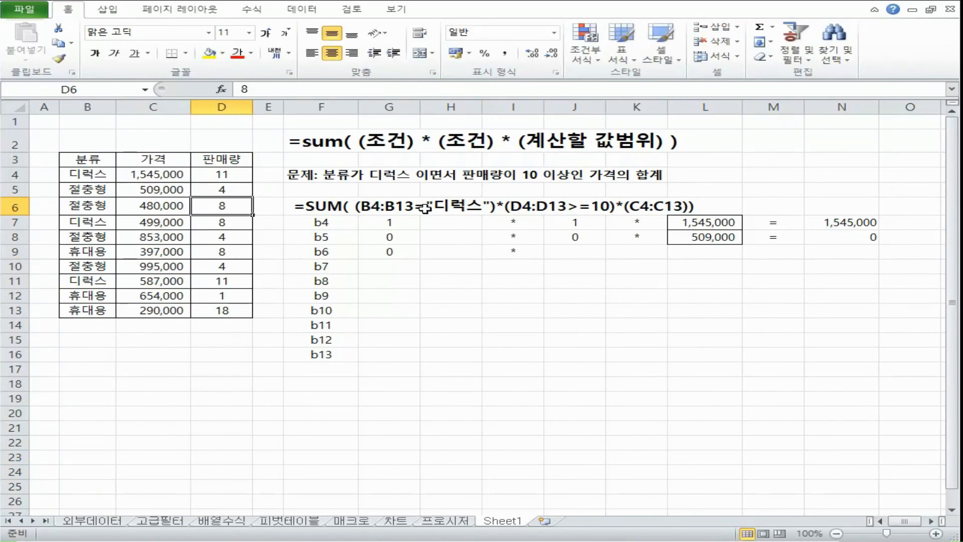
click(575, 252)
text(0)
key(Right)
text(*)
key(Right)
Step: Copy the price from C6 into L9, then complete the b6 row with = in M9 and 0 in N9
click(160, 206)
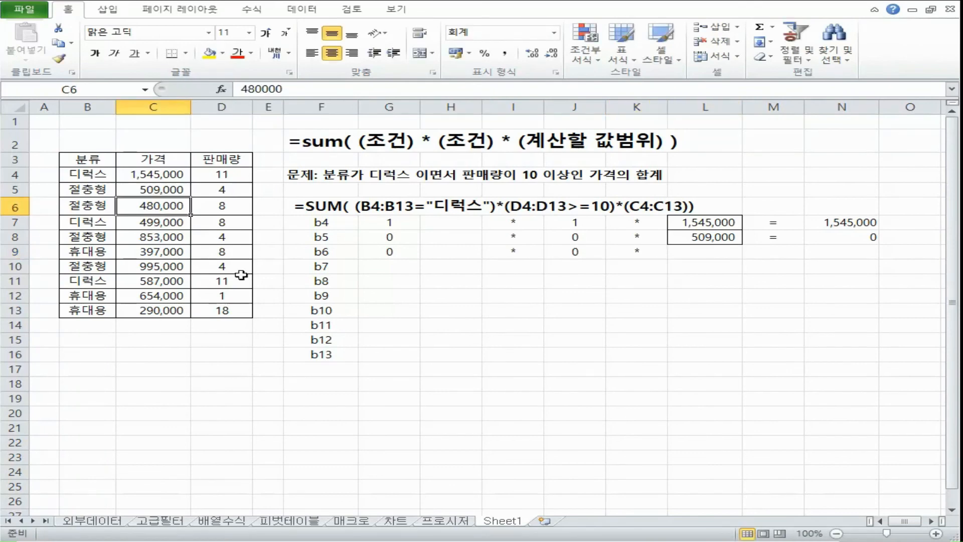
click(688, 254)
key(ctrl+v)
key(Right)
text(=)
key(Right)
text(0)
key(Return)
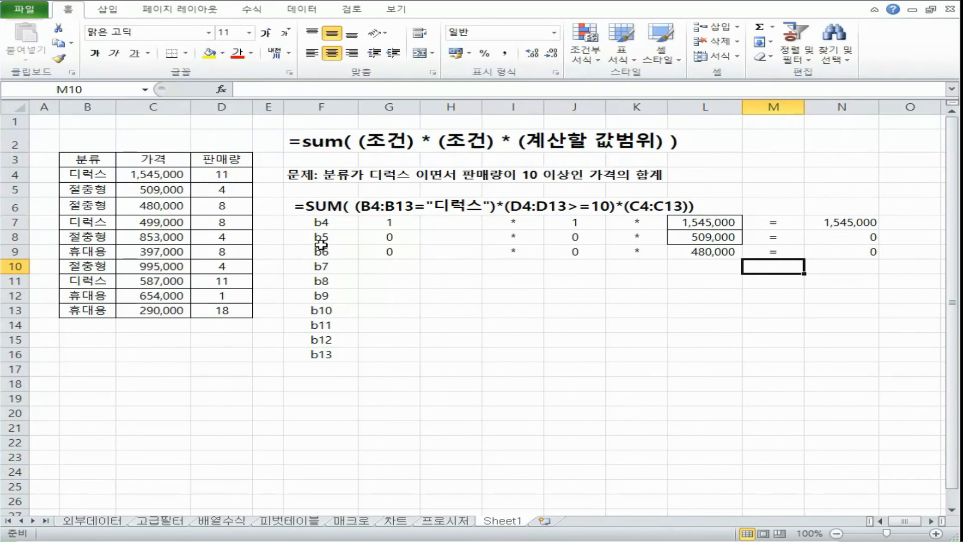
Step: Copy the prices C7:C13 into L10:L16 and the categories B7:B13 into G10:G16
drag(153, 222, 153, 310)
key(ctrl+c)
click(705, 266)
key(ctrl+v)
drag(88, 222, 88, 310)
key(ctrl+c)
click(389, 266)
key(ctrl+v)
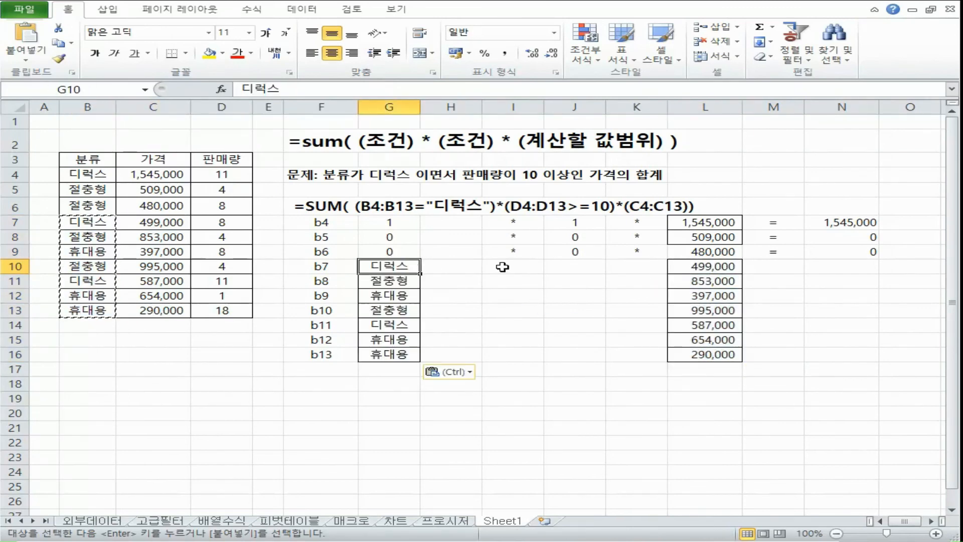
Step: Replace the category in G10 with 1 and fill the * signs down I10:I16 and K10:K16
text(1)
key(Right)
key(Right)
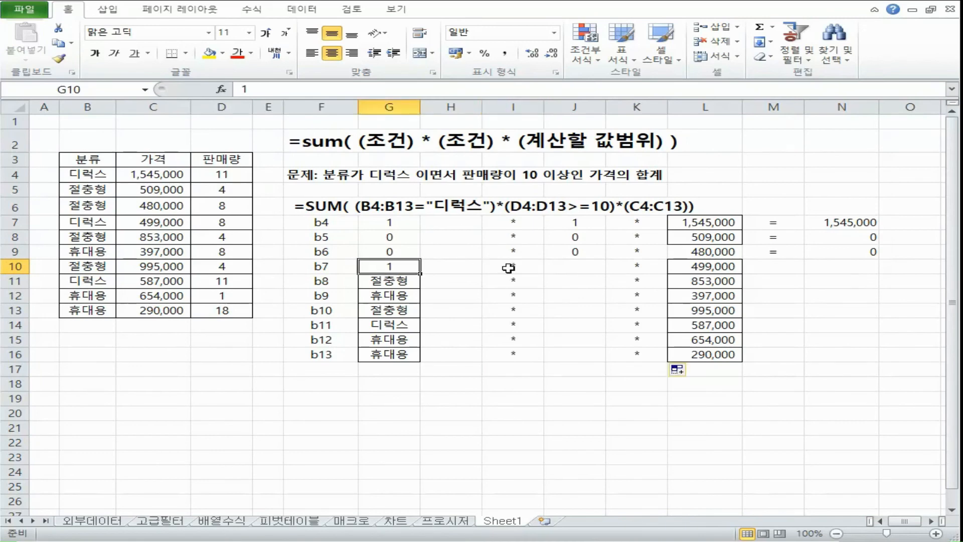
click(562, 267)
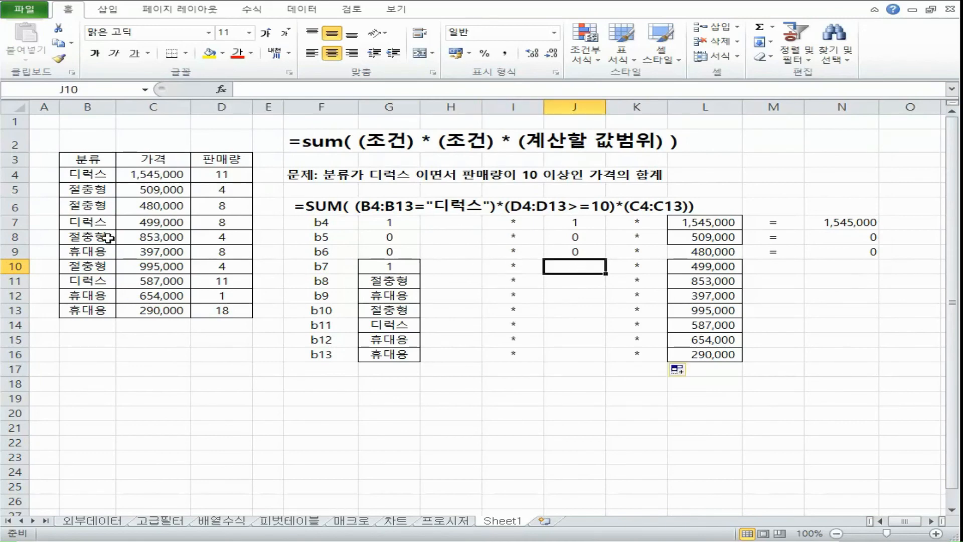
Step: Copy the sales quantities D7:D13 into J10:J16
click(20, 223)
drag(221, 222, 221, 310)
key(ctrl+c)
click(597, 266)
key(ctrl+v)
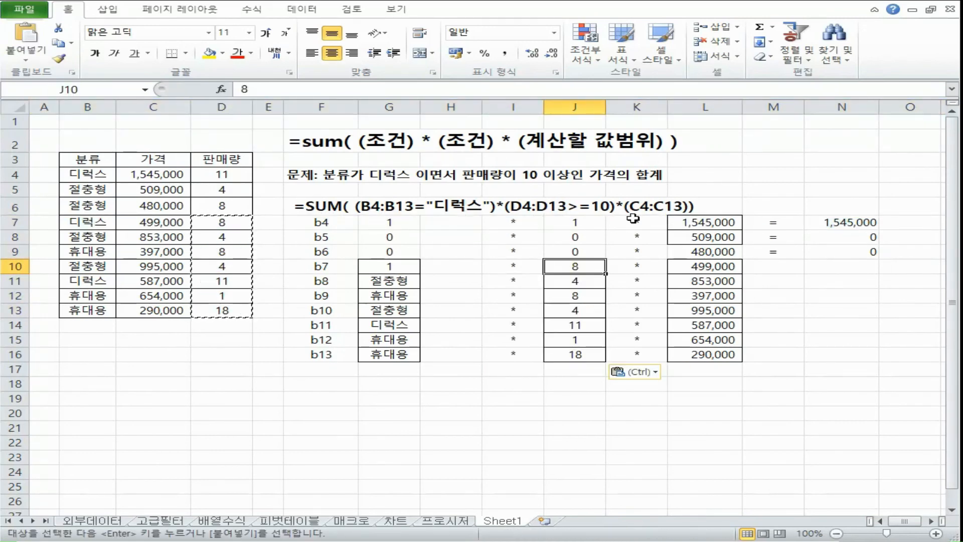
Step: Replace the quantity in J10 with 0 and check the b7 row's three factors in G10, J10 and L10
text(0)
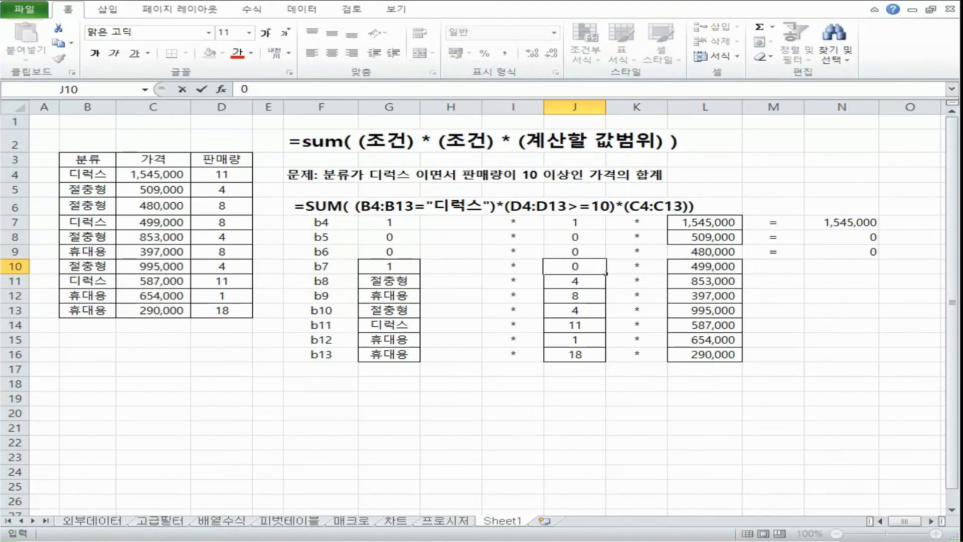
key(Tab)
click(397, 265)
click(568, 264)
click(688, 266)
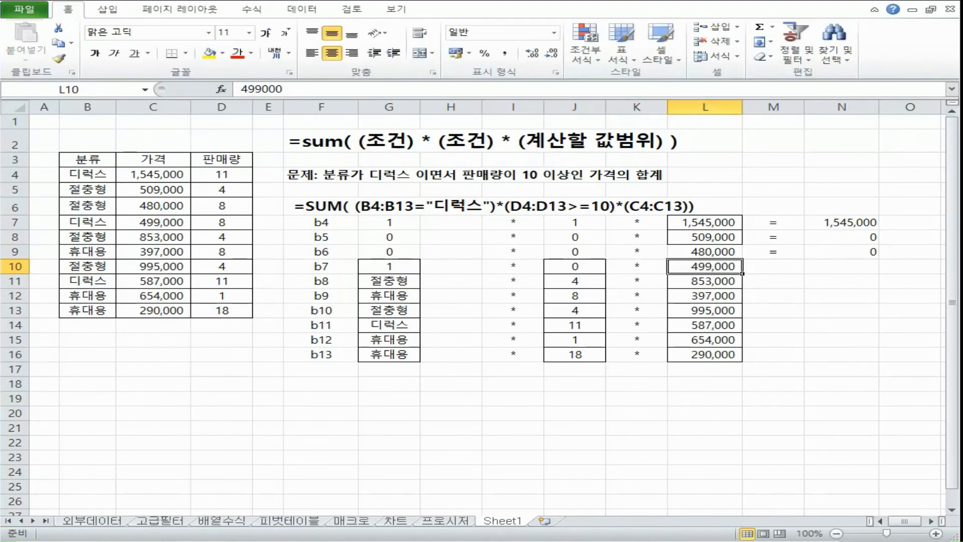
Step: Set the b7 row's product in N10 to 0, using a copy of N9
key(ctrl+c)
click(871, 266)
key(ctrl+v)
text(0)
key(Return)
click(864, 253)
key(ctrl+c)
click(864, 267)
key(ctrl+v)
Step: Enter 0 in G11, J11 and N11 for the b8 row, and fill the = sign down M10:M16
click(398, 281)
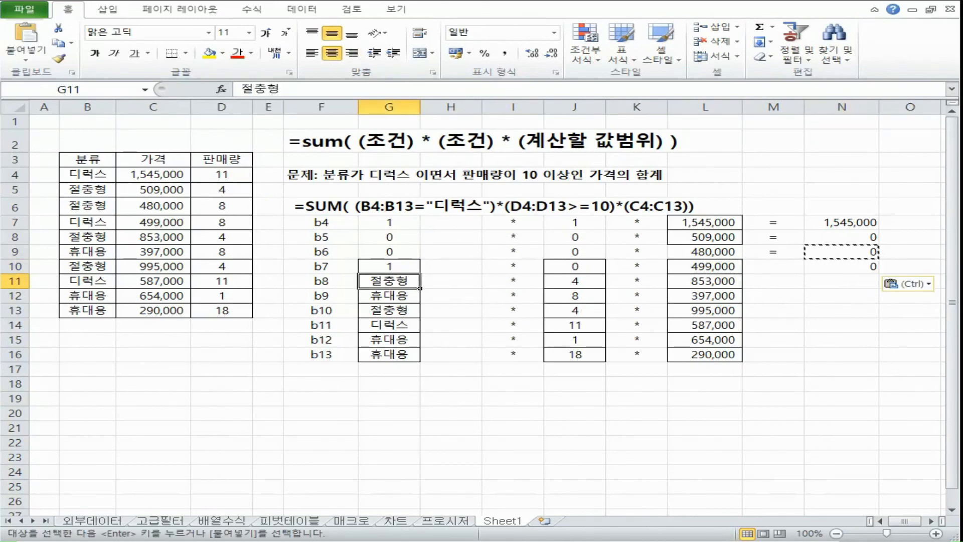
text(0)
click(575, 281)
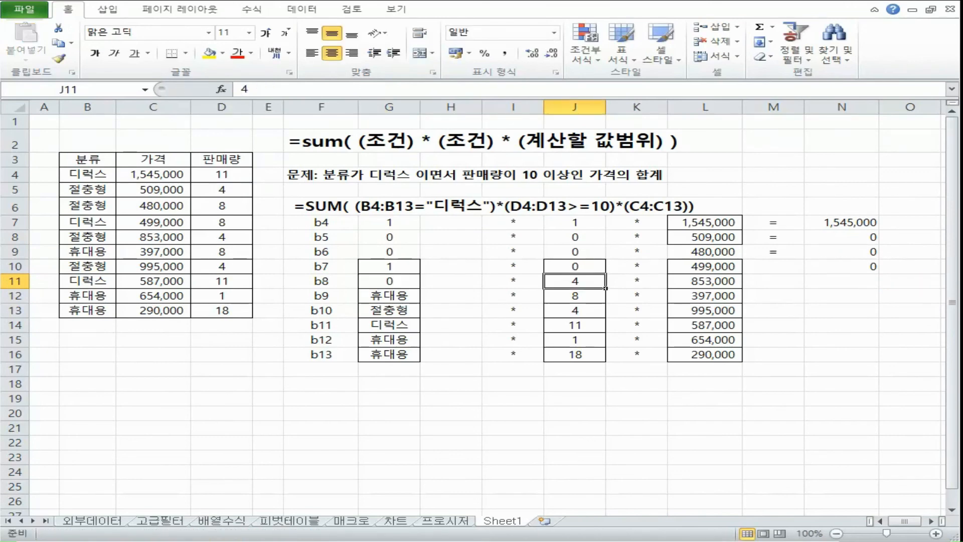
text(0)
key(Tab)
key(Tab)
key(Tab)
text(=)
key(Tab)
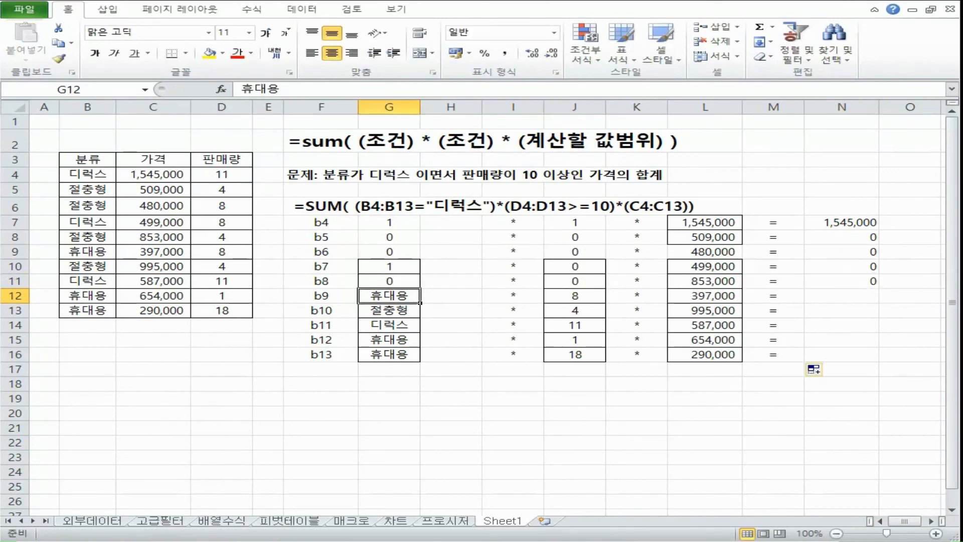
Step: Replace both conditions of the b9 row with 0 in G12 and J12, and enter 0 as the product in N12
text(0)
click(575, 296)
text(0)
key(Tab)
key(Tab)
key(Tab)
key(Tab)
text(0)
key(Return)
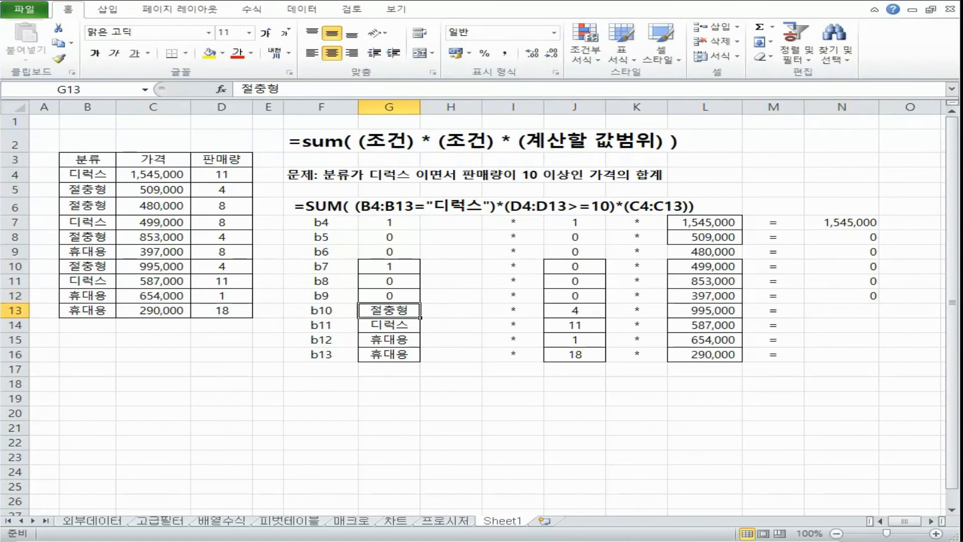
Step: Replace both conditions of the b10 row with 0 in G13 and J13, and enter 0 as the product in N13
text(0)
key(Tab)
key(Tab)
key(Tab)
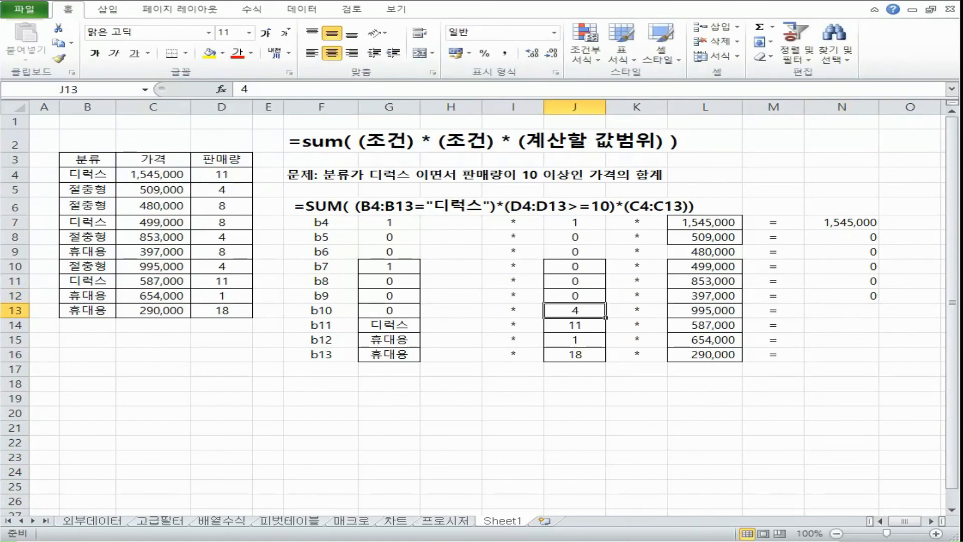
text(0)
key(Tab)
key(Tab)
key(Tab)
key(Tab)
text(0)
key(Return)
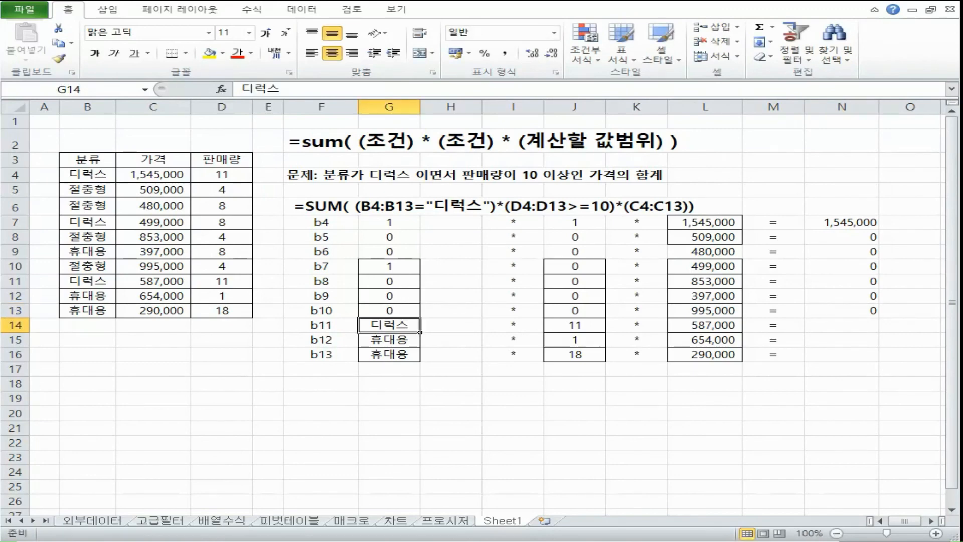
Step: Replace both conditions of the b11 row with 1 in G14 and J14, and enter 587,000 as the product in N14
text(1)
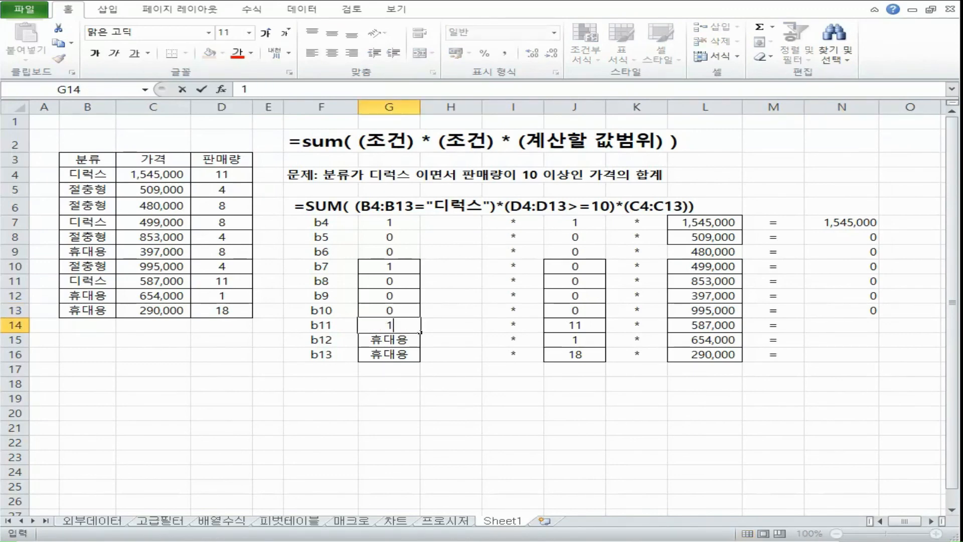
key(Tab)
key(Tab)
key(Tab)
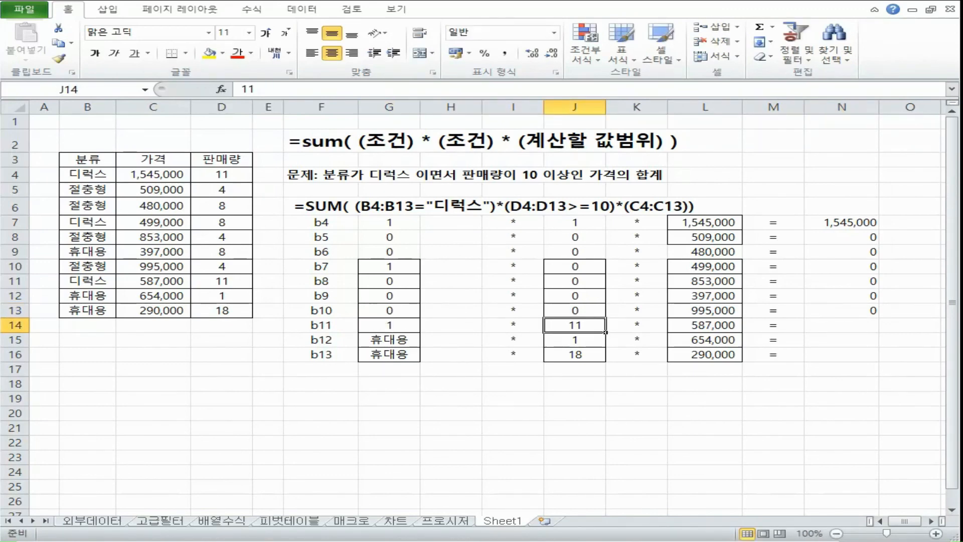
text(1)
key(Tab)
key(Tab)
key(Tab)
key(Tab)
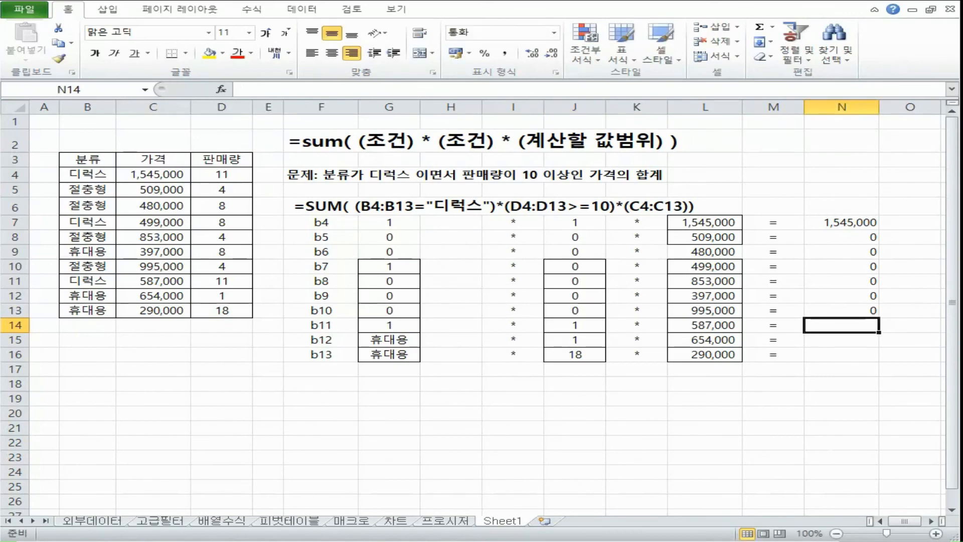
text(587,000)
key(Return)
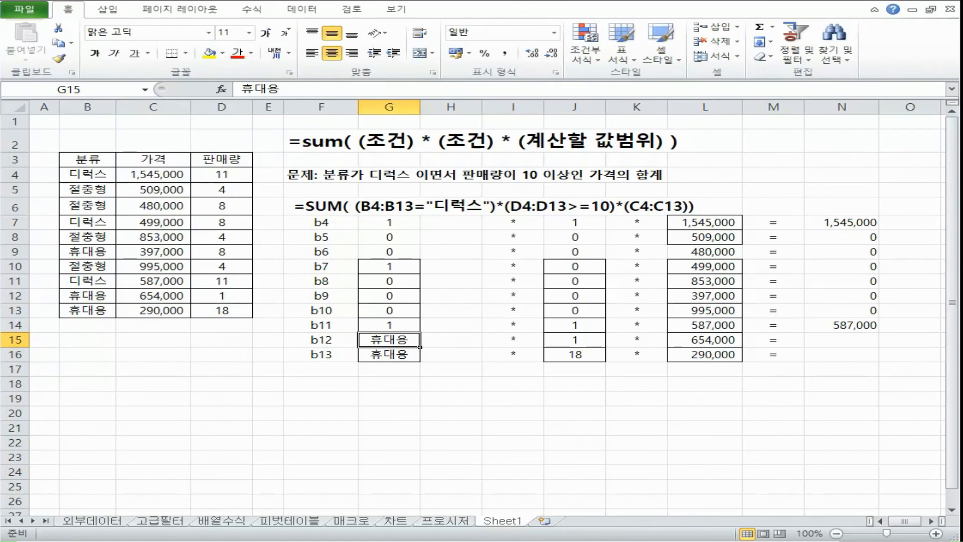
Step: Replace both conditions of the b12 row with 0 in G15 and J15, and enter 0 as the product in N15
text(0)
key(Tab)
key(Tab)
key(Tab)
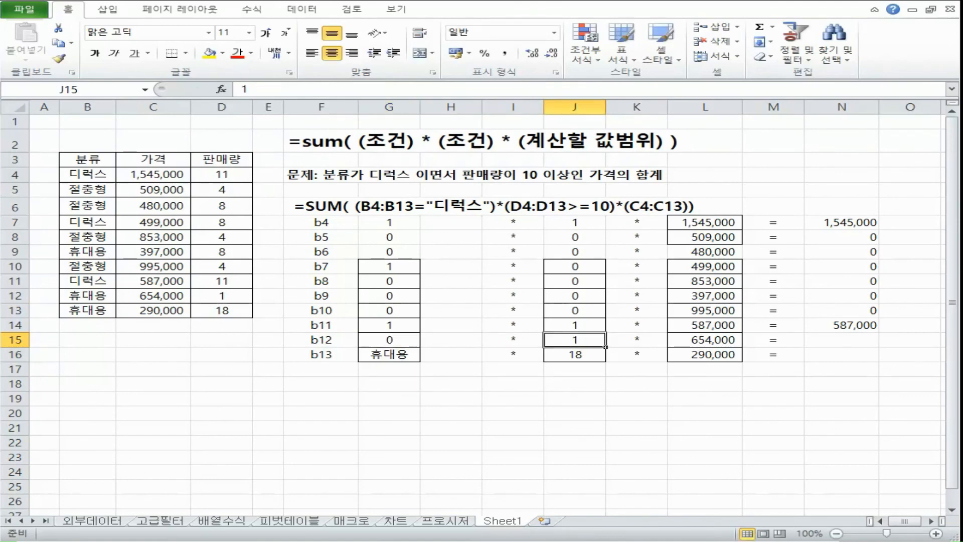
text(0)
key(Tab)
key(Tab)
key(Tab)
key(Tab)
text(0)
key(Tab)
key(Tab)
key(Return)
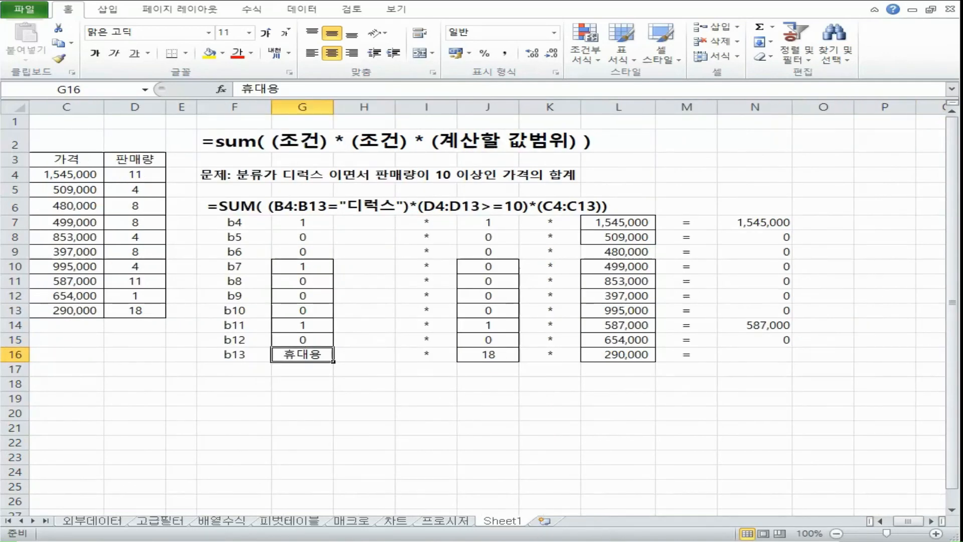
Step: Replace the b13 row's conditions with 0 in G16 and 1 in J16, and enter 0 as the product in N16
text(0)
key(Tab)
key(Tab)
key(Tab)
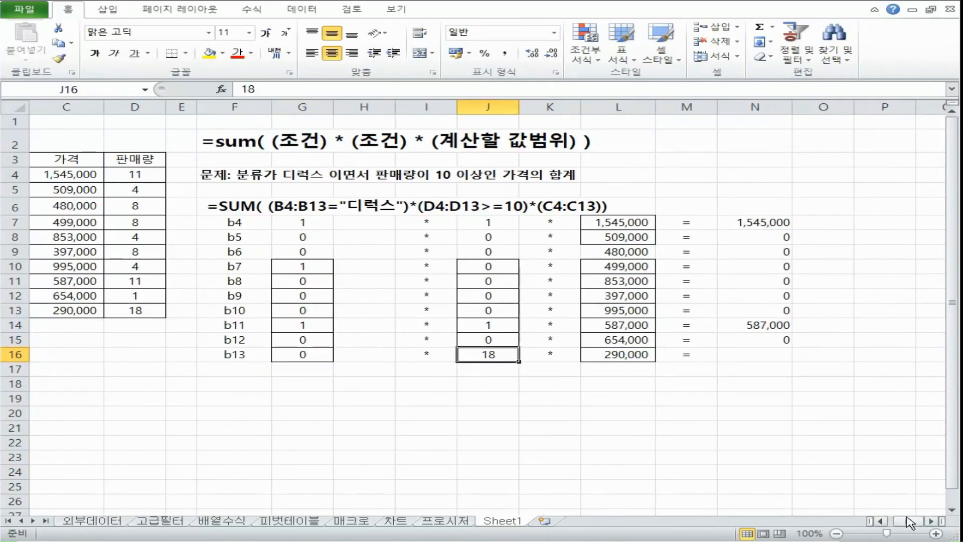
drag(911, 523, 882, 524)
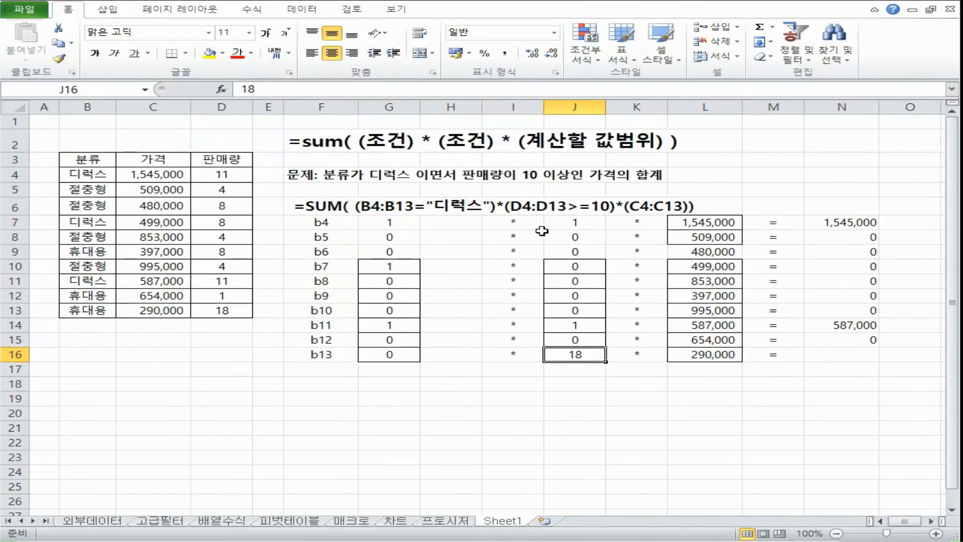
text(1)
key(Tab)
key(Tab)
key(Tab)
key(Tab)
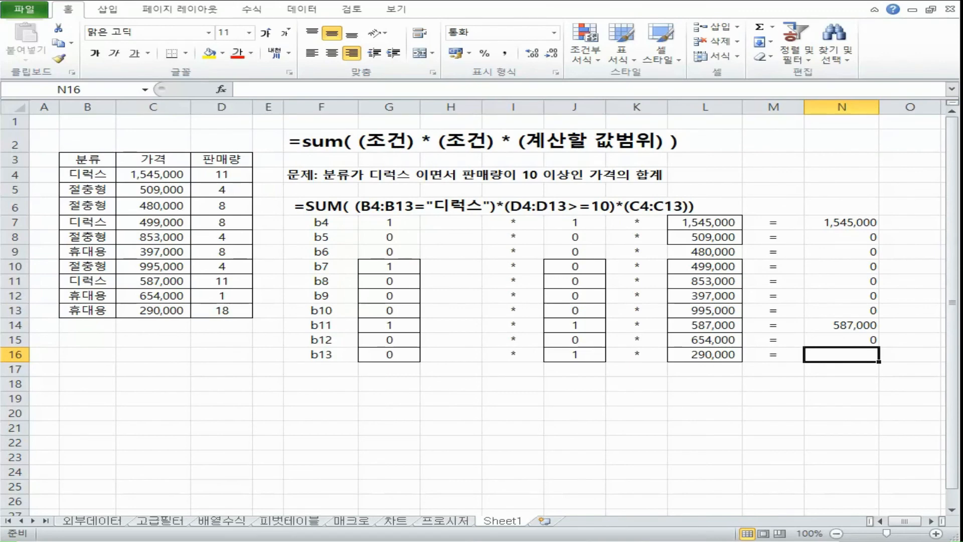
key(Return)
Step: Examine the row products in N7:N16, focusing on the two nonzero prices in N7 and N14
drag(853, 222, 845, 353)
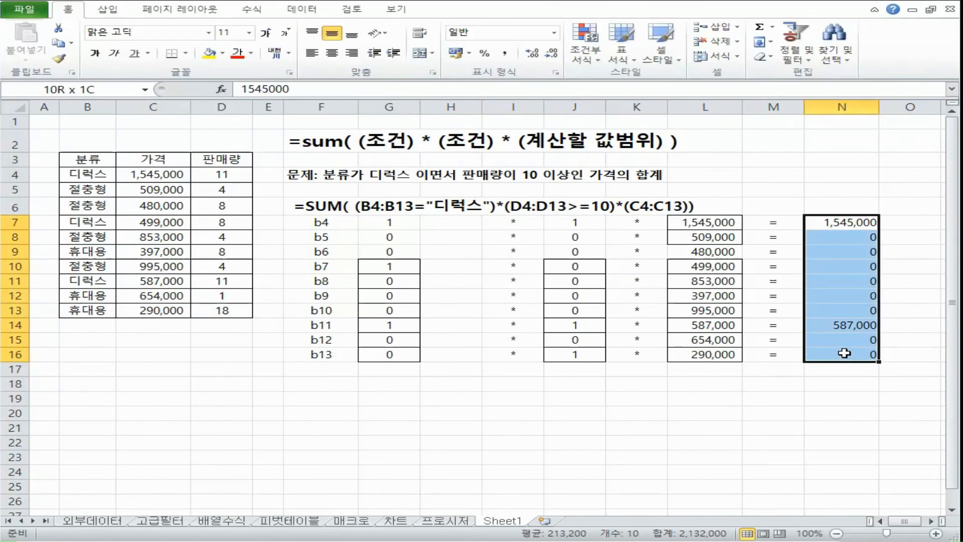
click(848, 325)
click(850, 228)
click(851, 325)
click(848, 225)
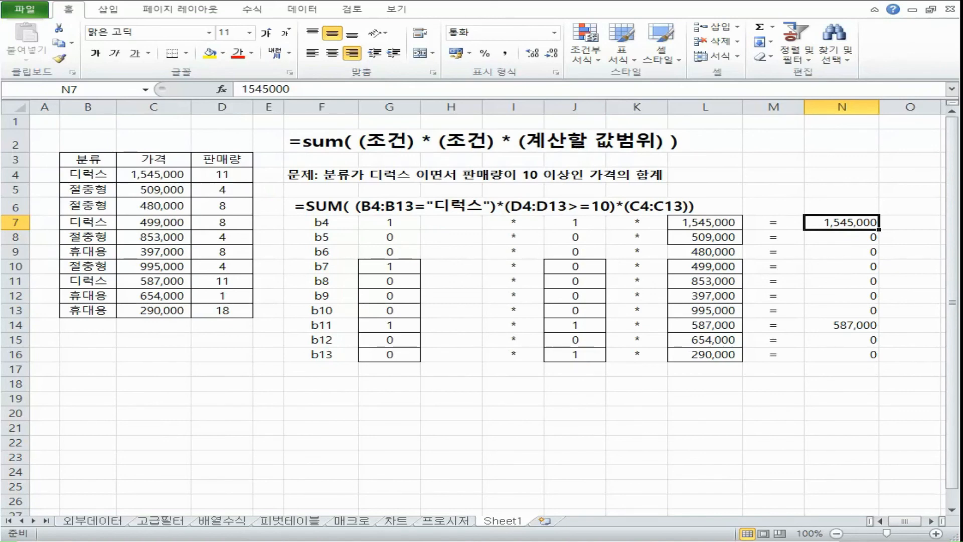
Step: Switch to the array formula notes and review the basic formulas and the IF versions for min, average and small
key(alt+Tab)
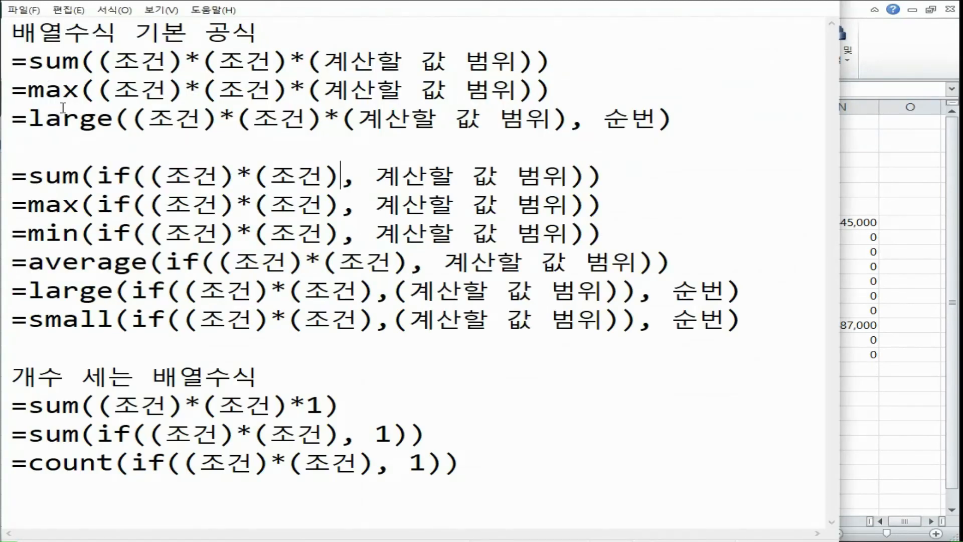
drag(141, 62, 455, 120)
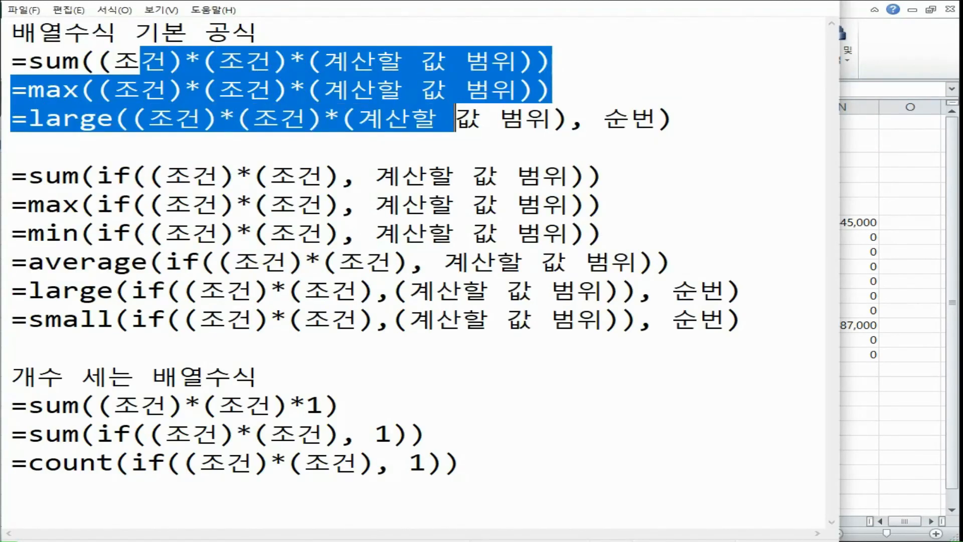
click(28, 264)
click(50, 240)
click(47, 320)
drag(80, 233, 149, 233)
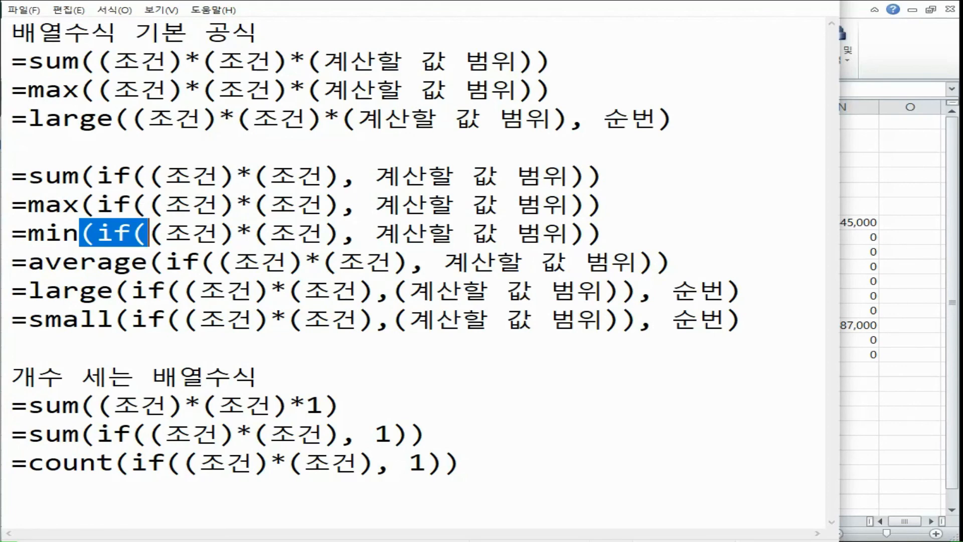
Step: Switch back to Excel and change the function name to average in the F2 template and the F6 formula text
key(alt+Tab)
click(310, 139)
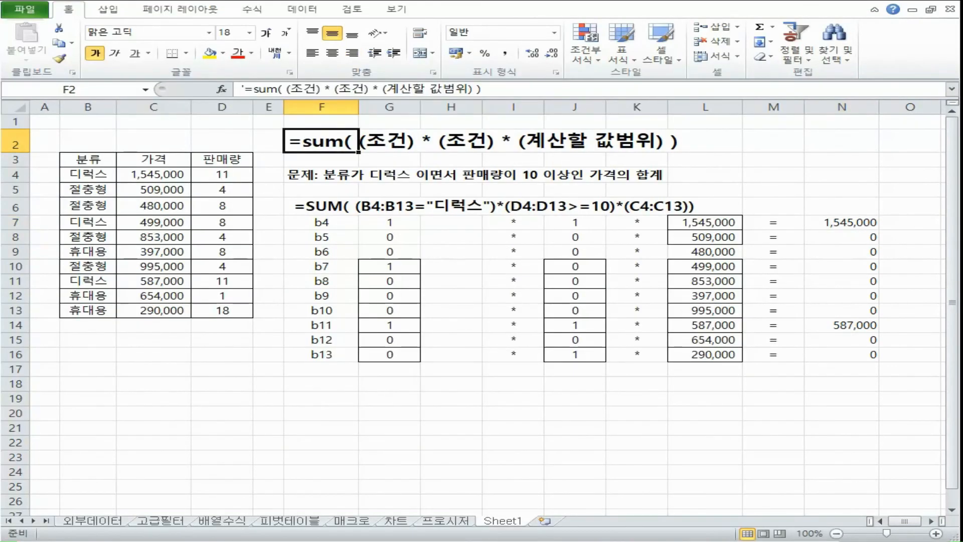
double_click(265, 89)
text(av)
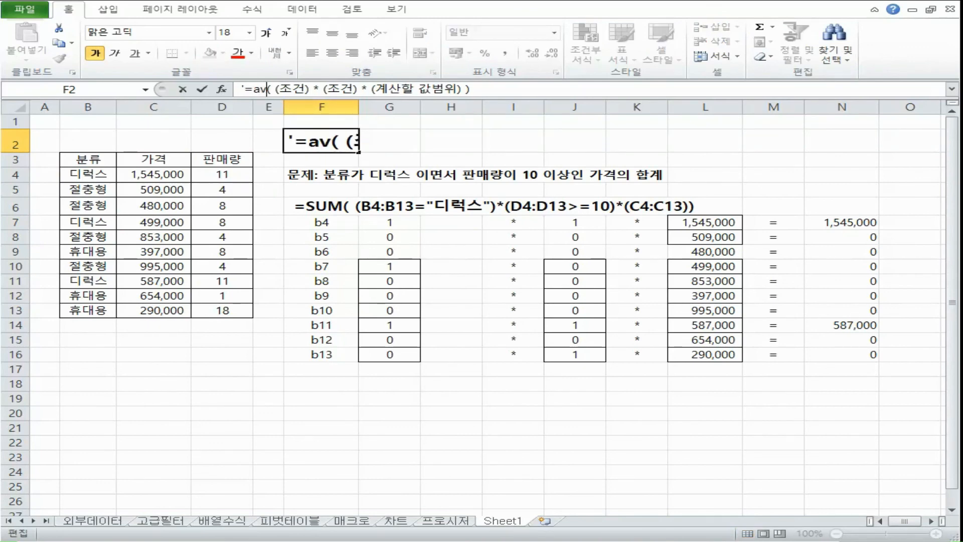
text(erage)
key(ctrl+Return)
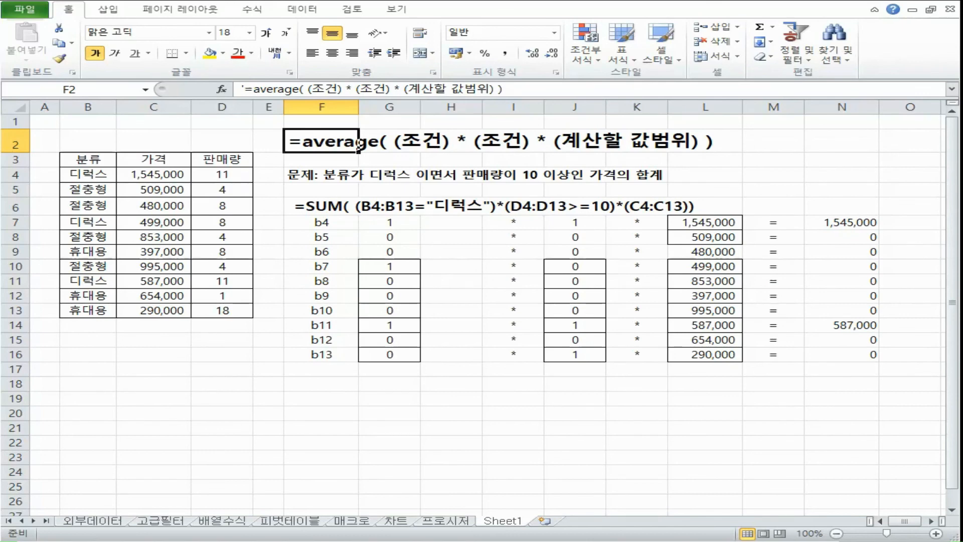
double_click(318, 206)
double_click(319, 206)
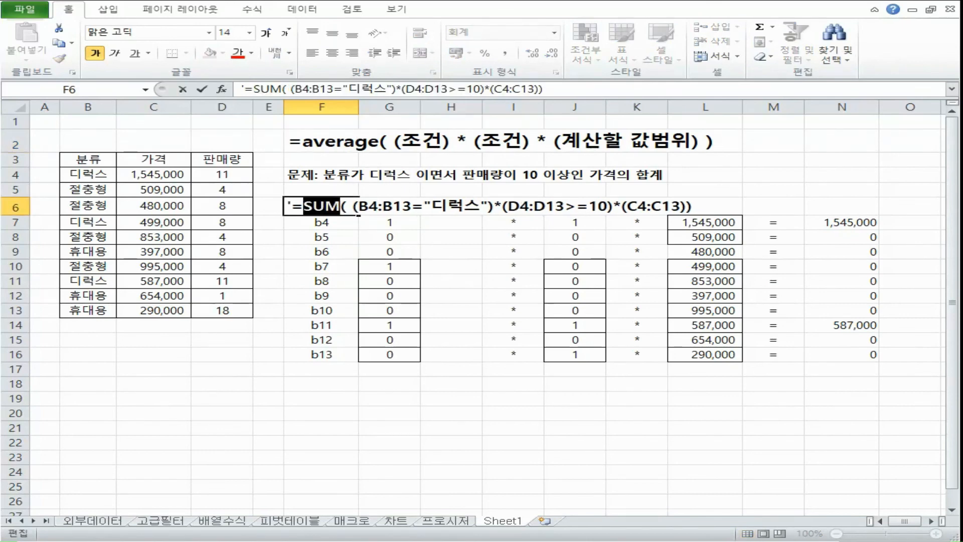
text(average)
key(Tab)
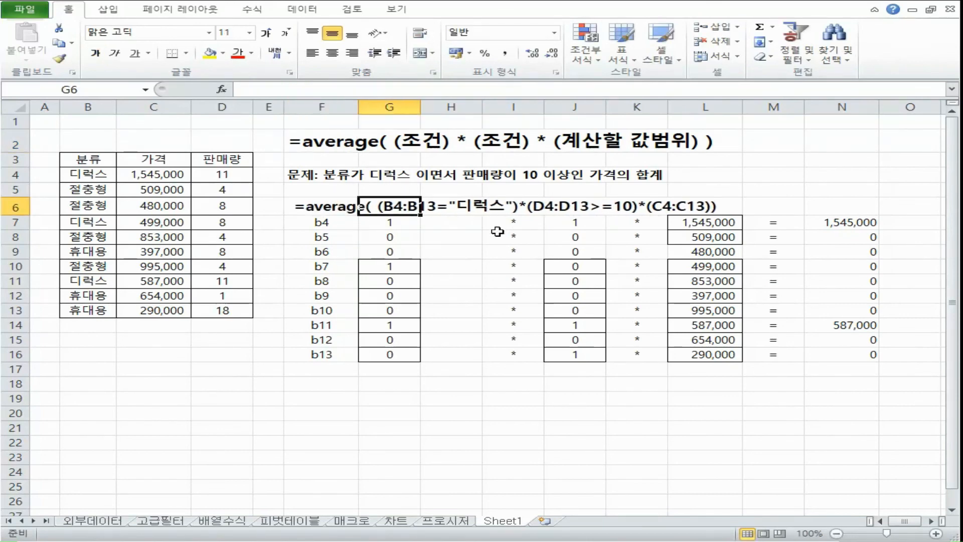
Step: Compare the average formula in F6 with the range of products N7:N16 it would evaluate
drag(848, 222, 858, 350)
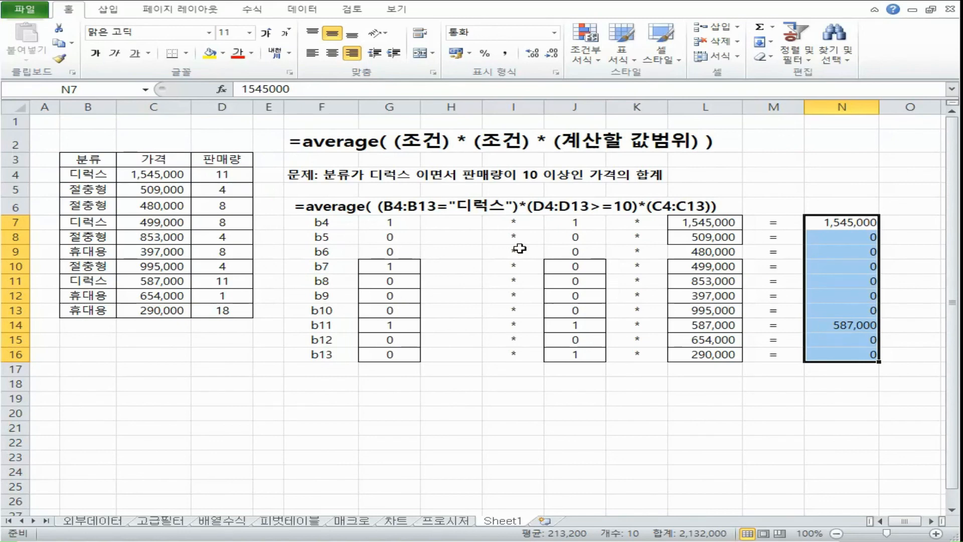
click(384, 206)
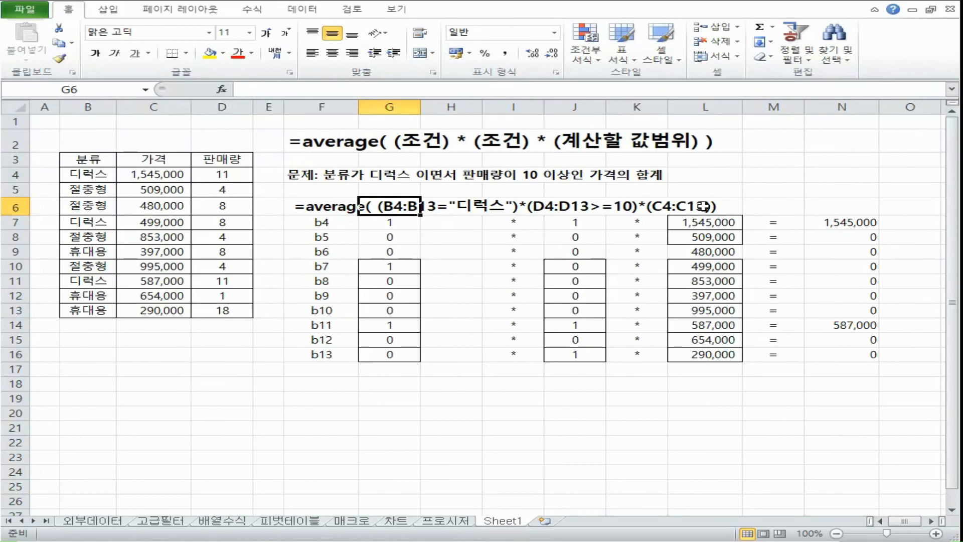
click(327, 210)
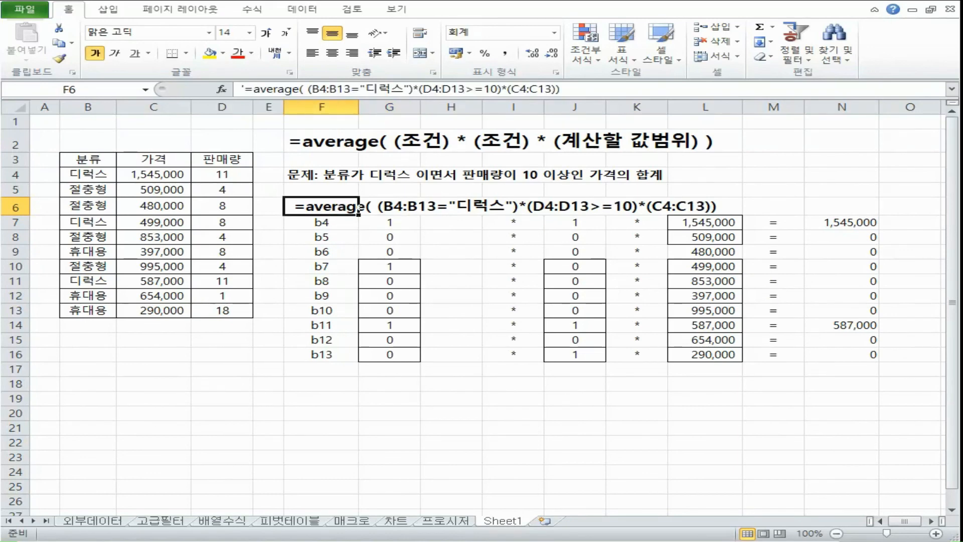
drag(851, 224, 855, 359)
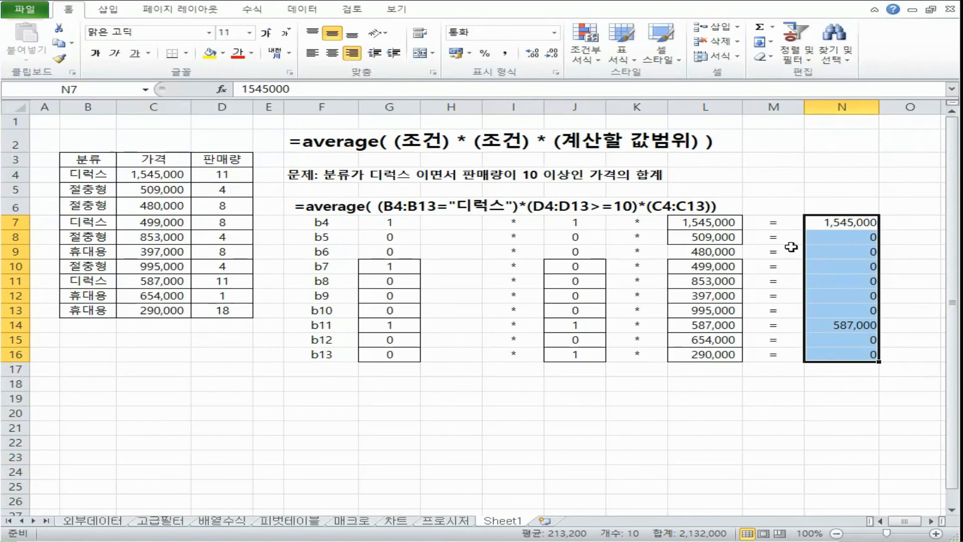
Step: Count the products from N7 through N16 one by one and enter 10 as the divisor in N18
click(851, 242)
drag(851, 224, 851, 356)
click(853, 222)
click(855, 237)
click(857, 252)
click(858, 267)
click(860, 282)
click(859, 296)
click(856, 310)
click(854, 325)
click(852, 340)
click(850, 355)
click(864, 385)
text(10)
key(Return)
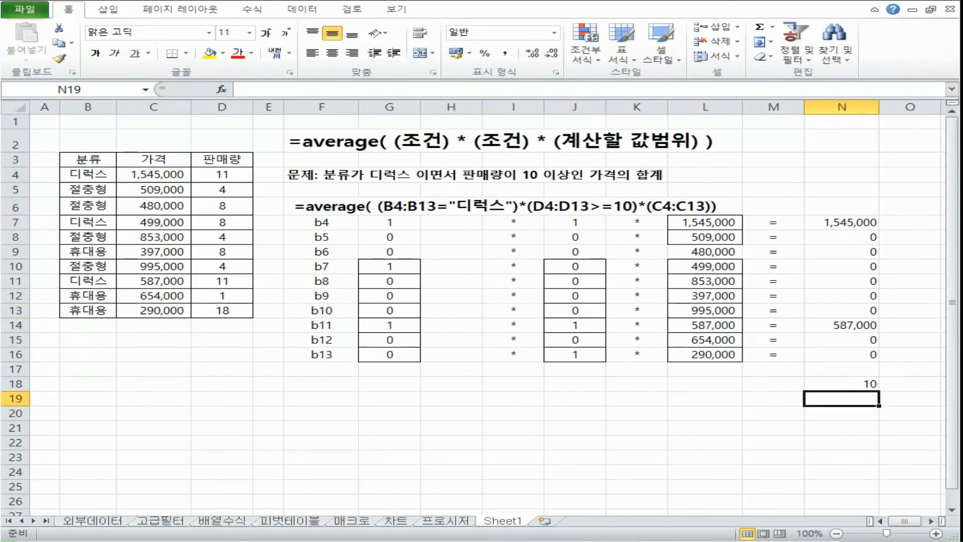
Step: Enter =N7+N14 in M18 to add the two prices that meet both conditions
click(850, 222)
click(854, 325)
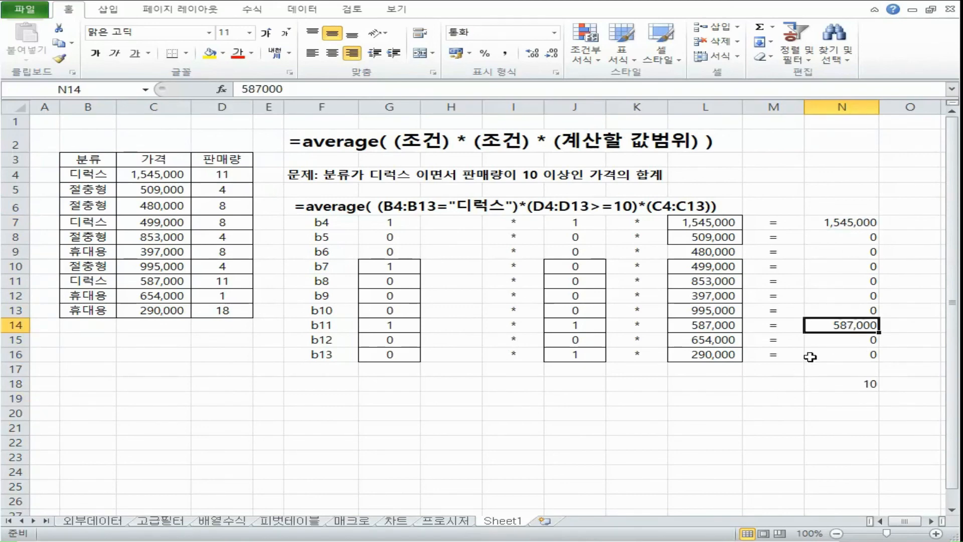
click(838, 226)
click(847, 325)
click(784, 383)
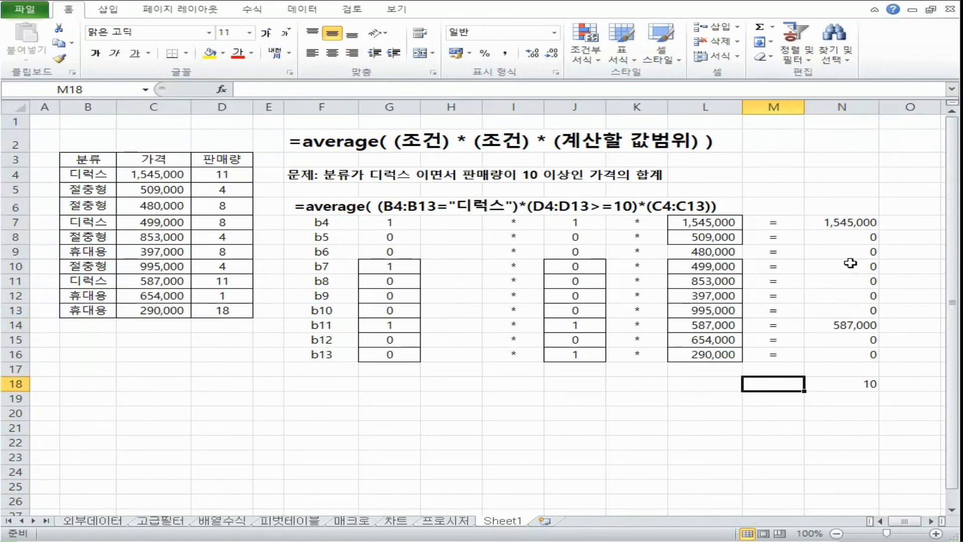
text(=N7+N14)
key(Return)
click(797, 384)
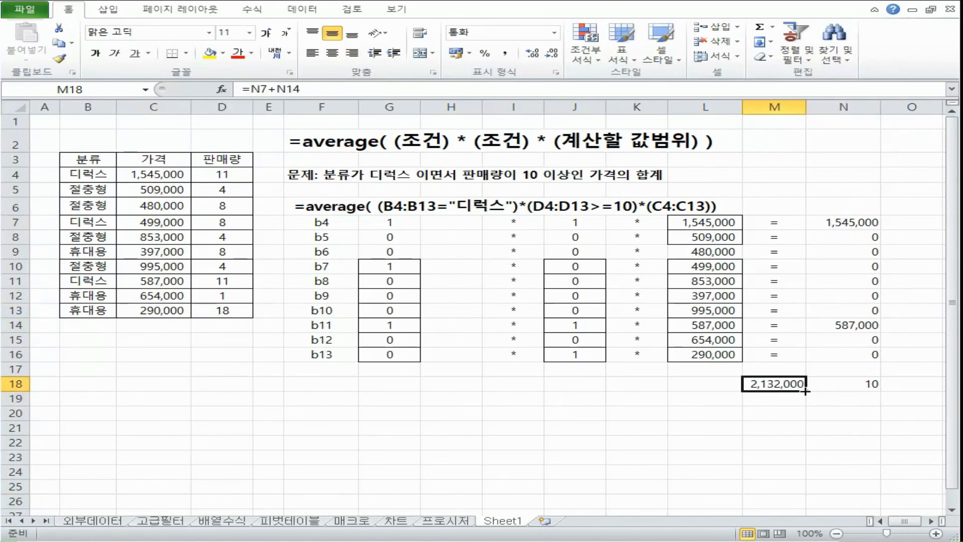
Step: Check the matching prices in N7 and N14 against the sum in M18 and the divisor in N18
click(830, 384)
click(848, 225)
click(853, 325)
click(872, 228)
click(871, 328)
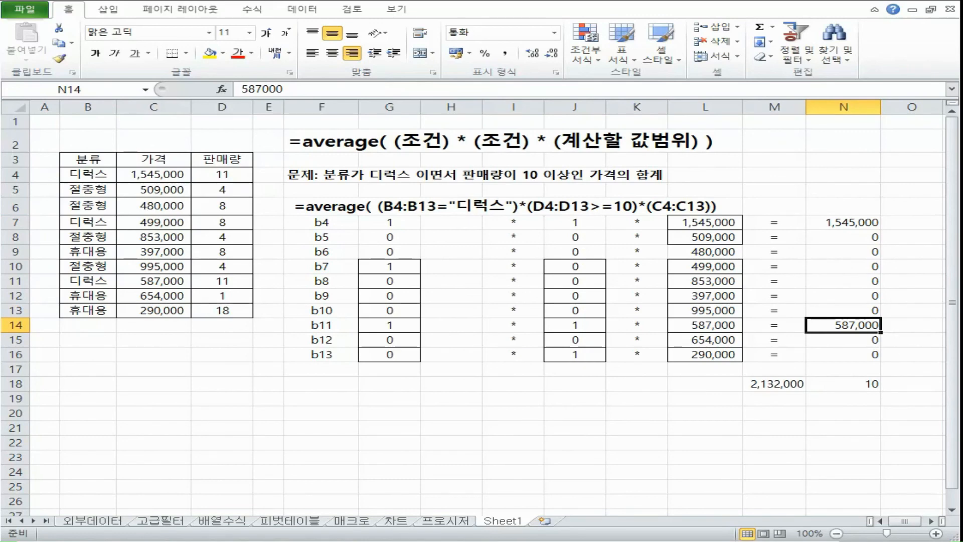
click(860, 226)
click(848, 325)
click(848, 222)
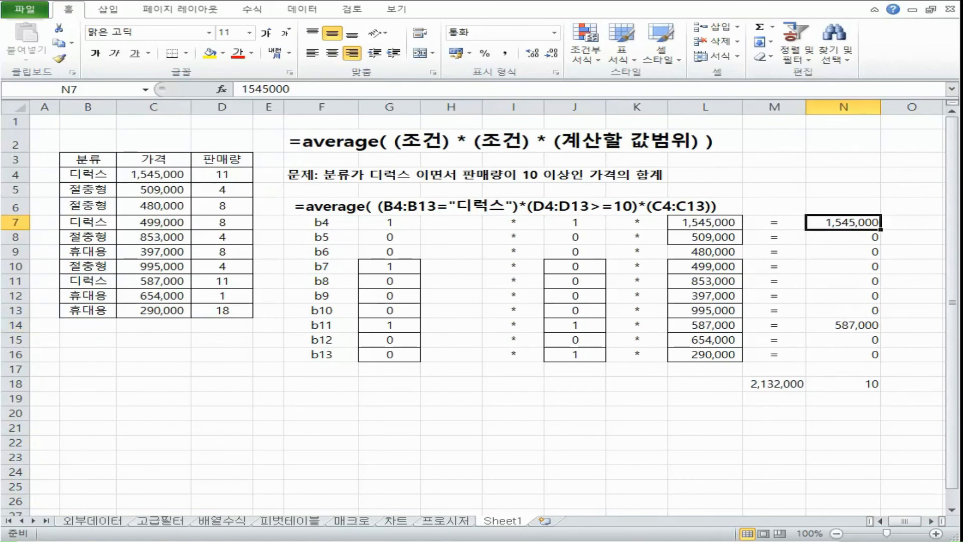
click(843, 326)
click(781, 383)
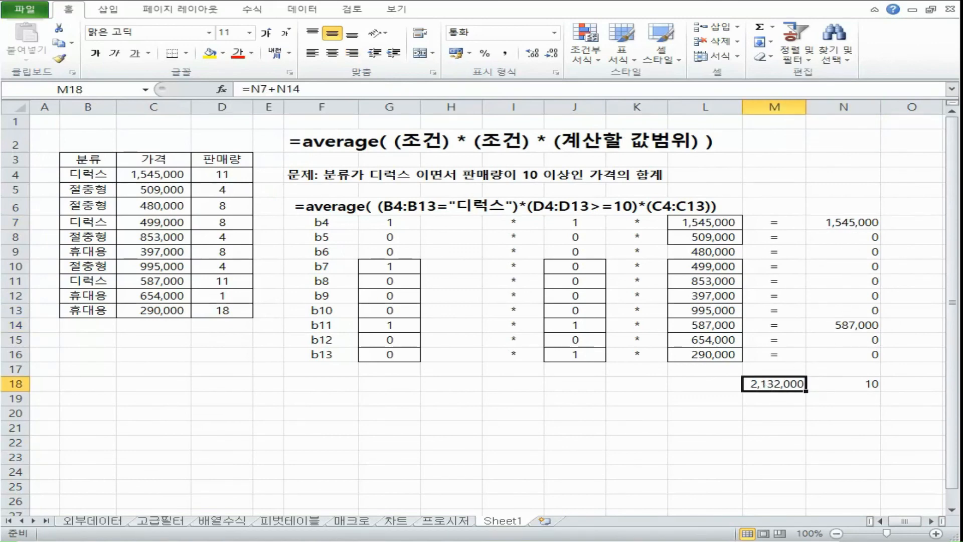
Step: Replace the divisor in N18 with the text /2 to match the two qualifying prices in N7 and N14
click(844, 384)
text('/2)
key(Return)
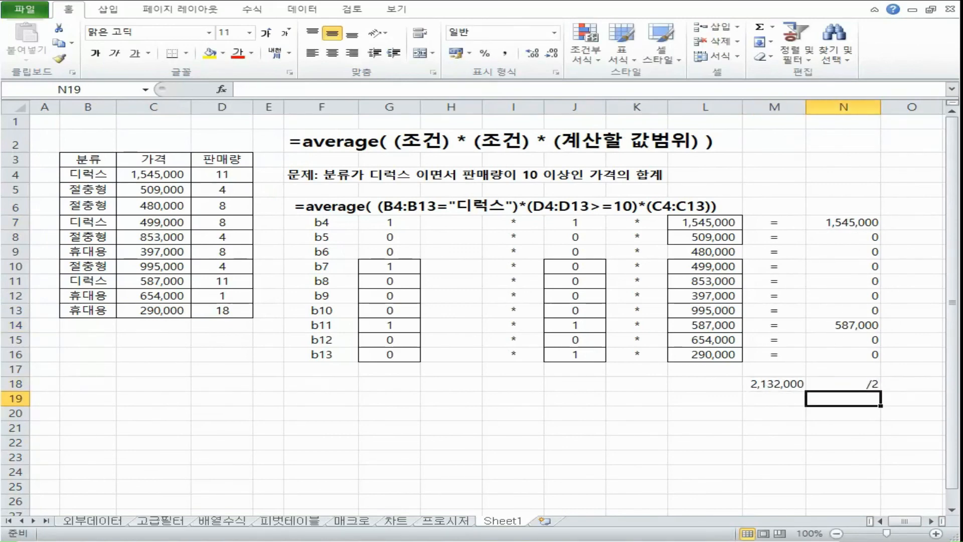
click(862, 221)
click(858, 324)
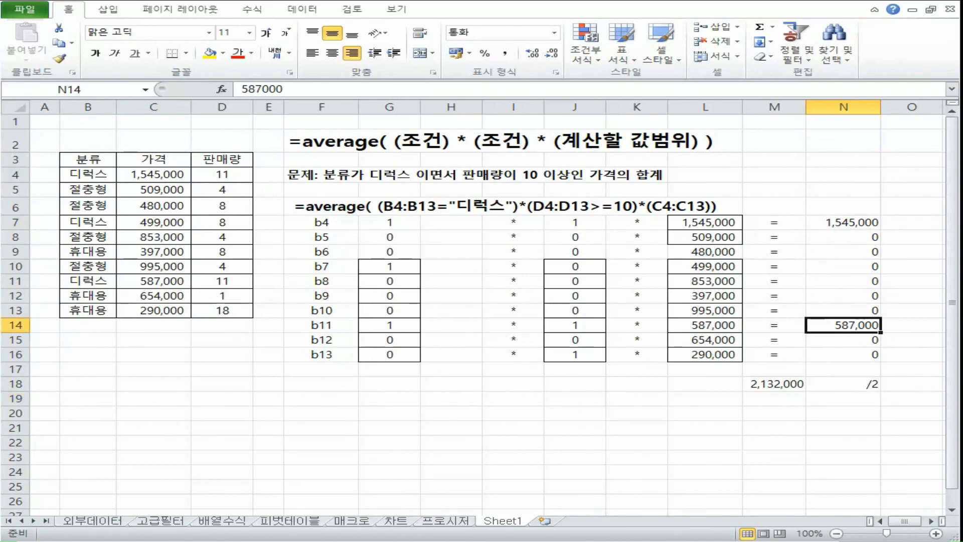
Step: Review the average template and its calculation rows, and set the divisor in N18 back to 10
click(330, 142)
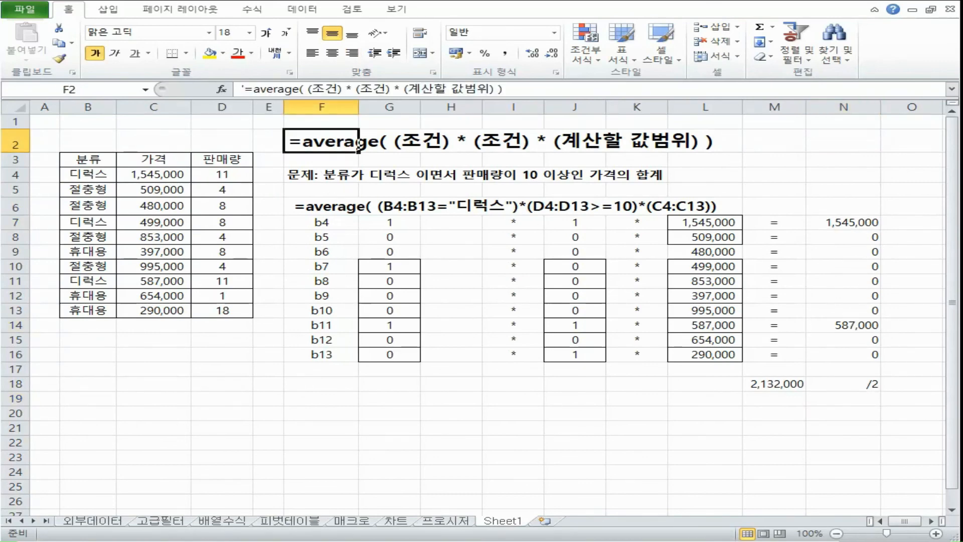
drag(389, 222, 860, 363)
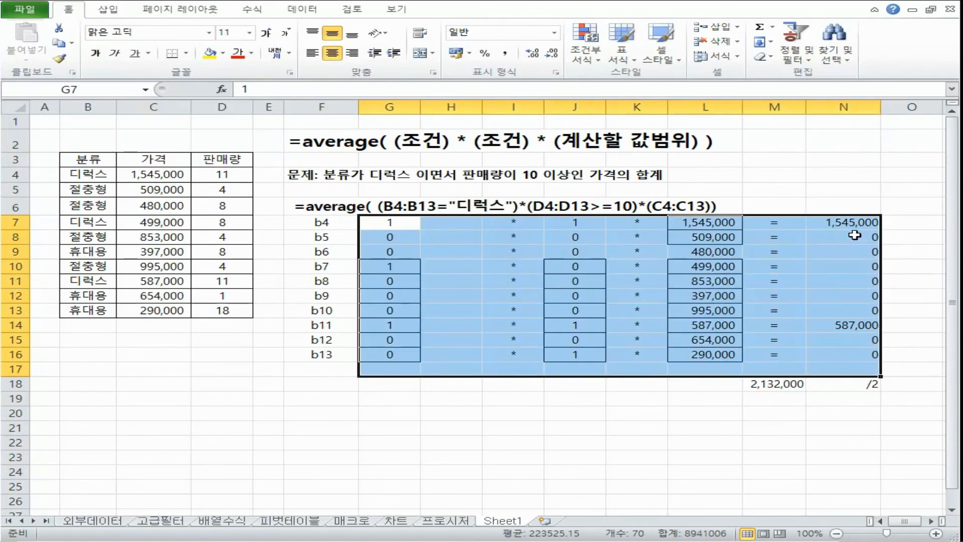
drag(860, 222, 850, 334)
click(836, 385)
text(10)
key(Return)
click(823, 333)
key(ctrl+Up)
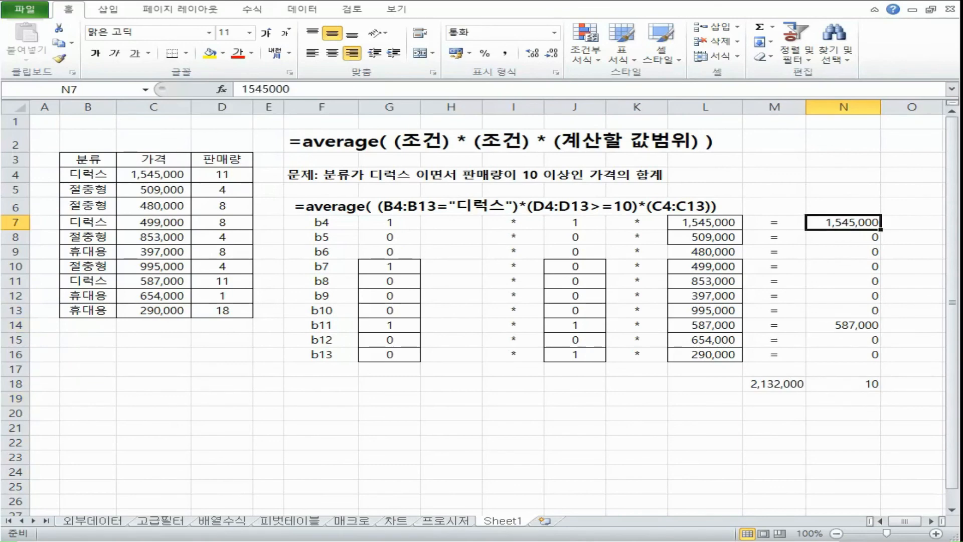
Step: Compare the divisor in N18 with the zero and nonzero products in N7:N16
click(837, 384)
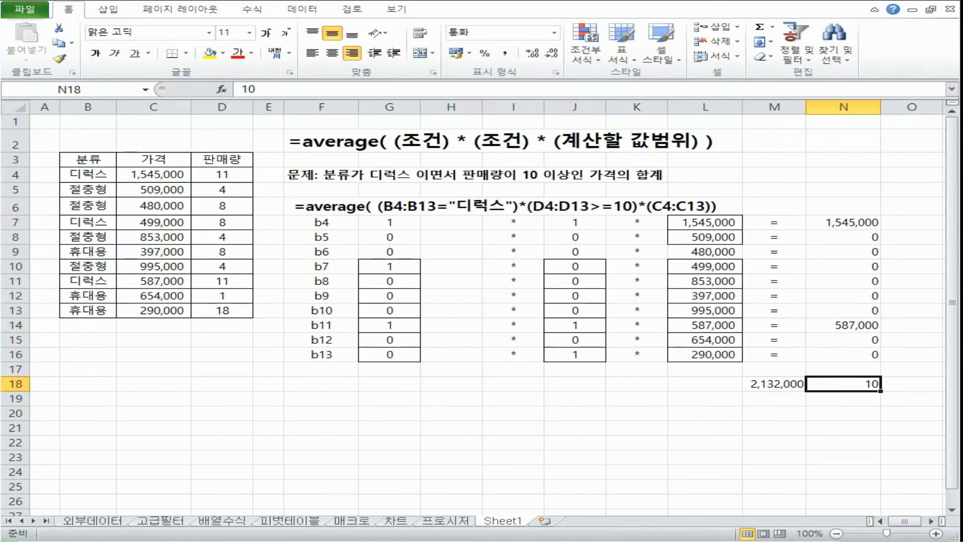
click(872, 240)
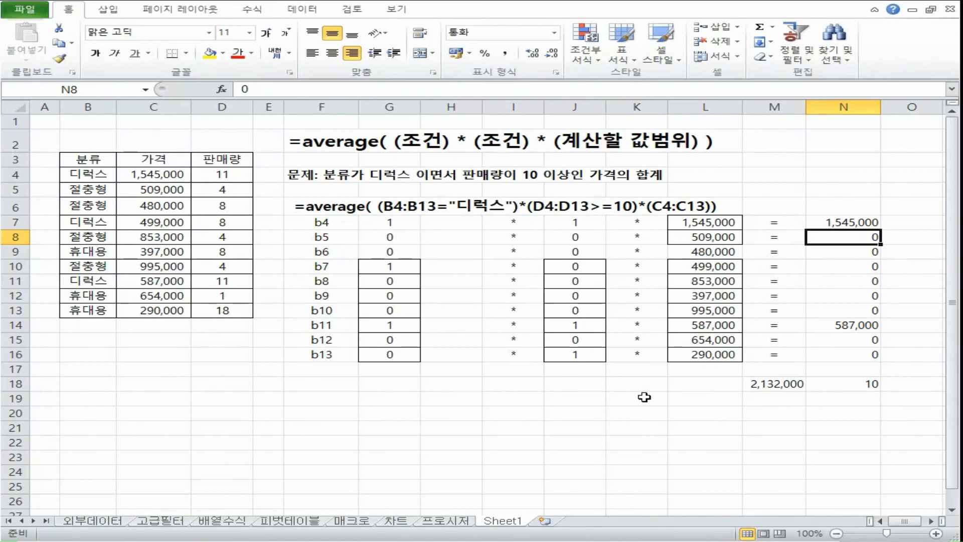
click(853, 384)
drag(871, 225, 860, 356)
click(855, 384)
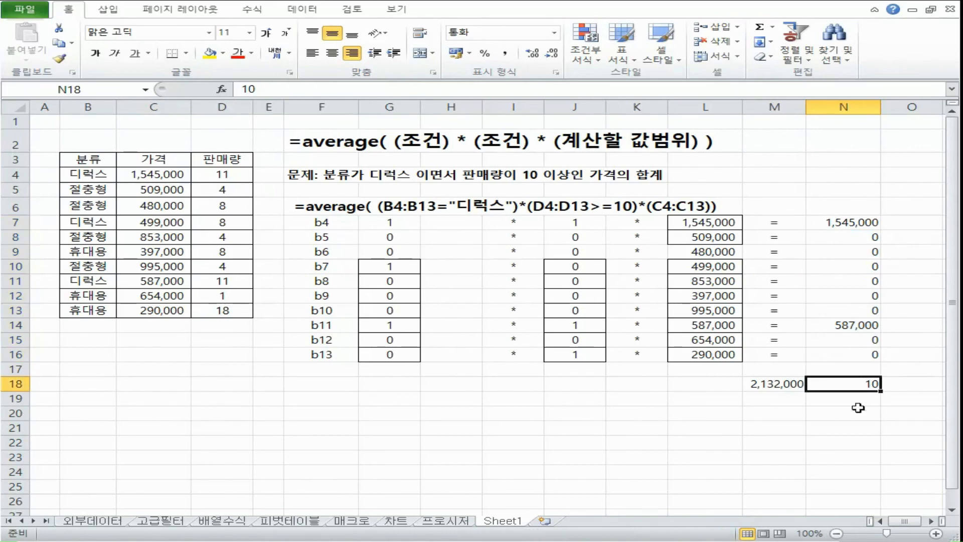
click(853, 223)
click(851, 328)
click(853, 380)
Step: Change the function name in the F2 formula template to min
click(358, 143)
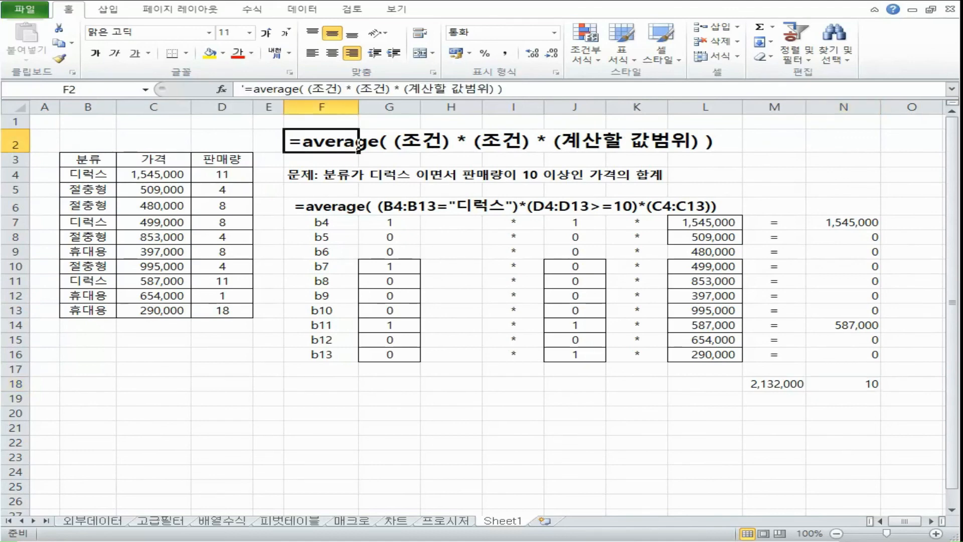
double_click(358, 144)
double_click(358, 146)
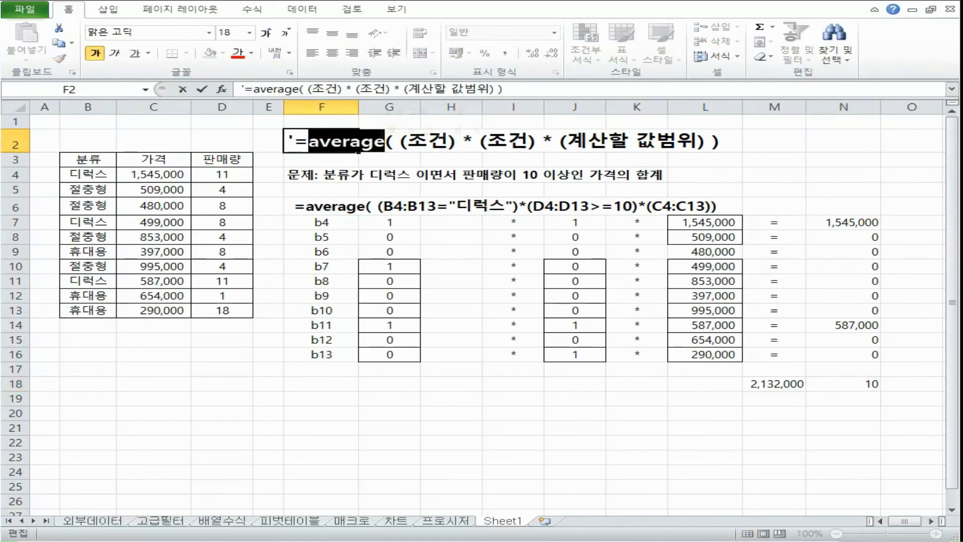
text(min)
key(Return)
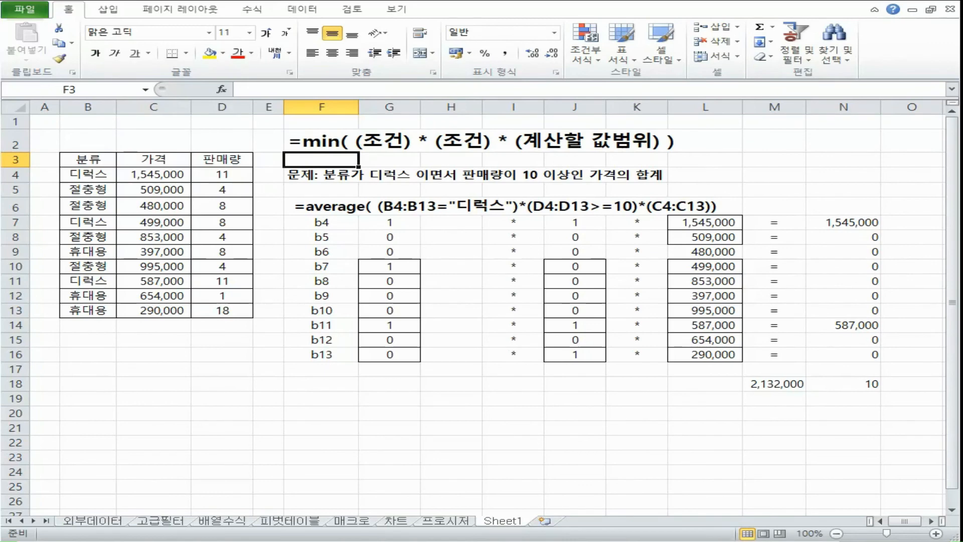
Step: Change the function name in the F6 example formula to min
double_click(332, 207)
text(min)
key(Return)
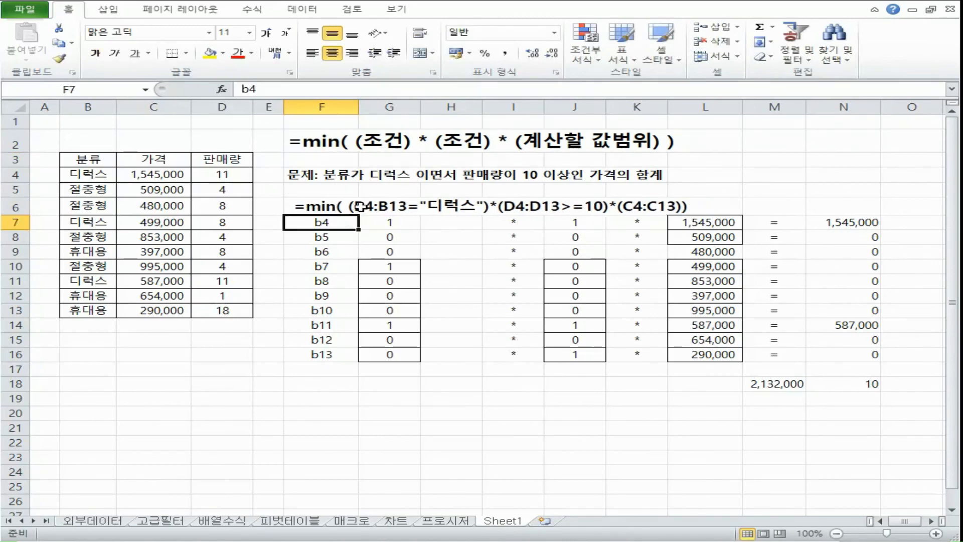
Step: Examine the zero and nonzero products in N7:N16 to judge which value MIN would pick
drag(848, 222, 853, 354)
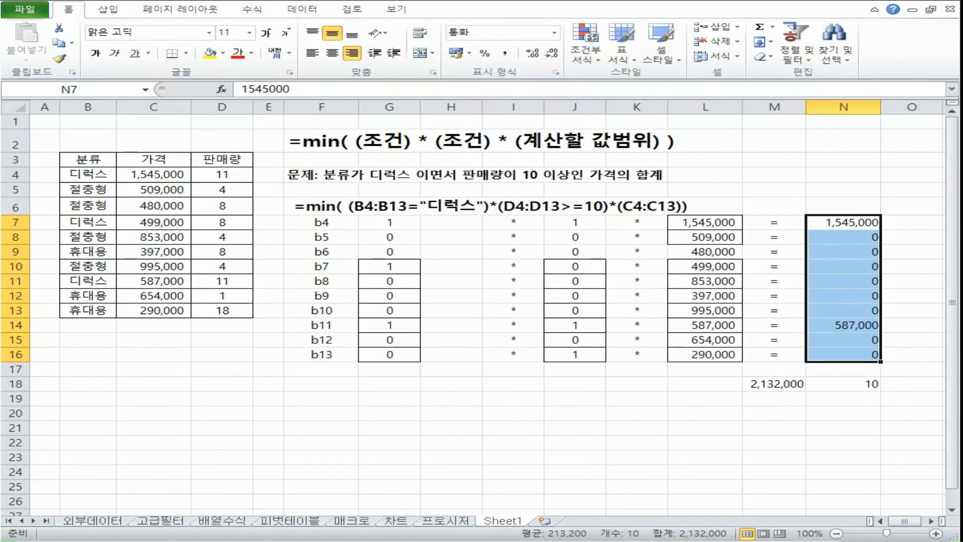
click(863, 282)
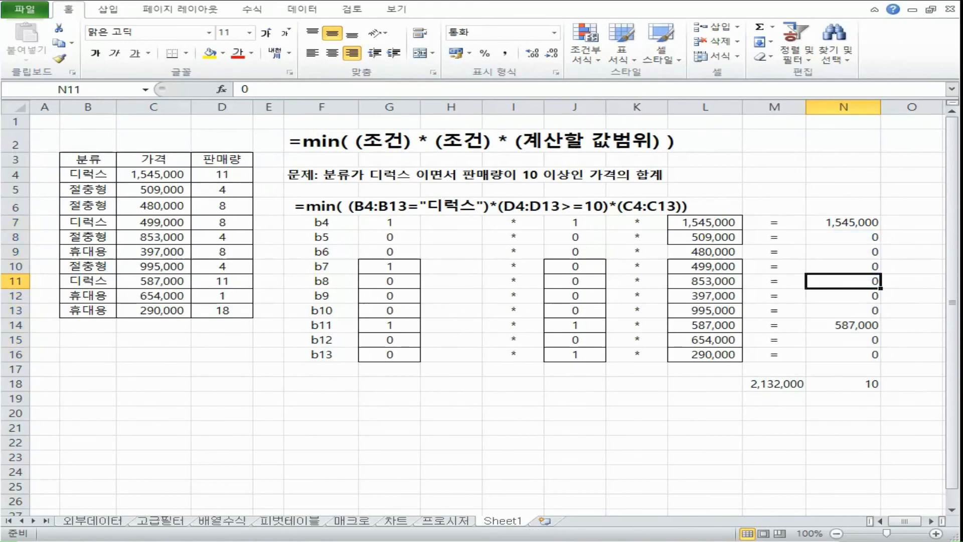
click(817, 225)
click(856, 322)
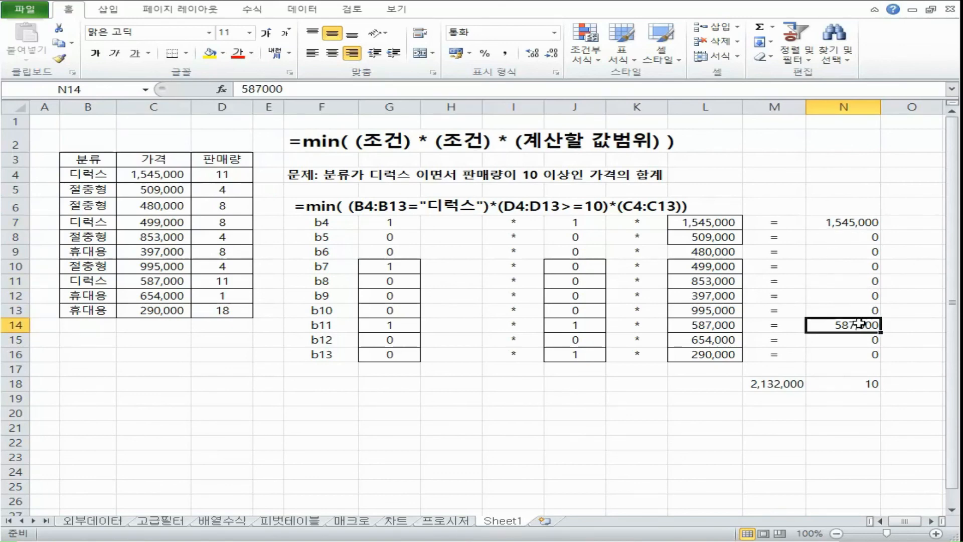
click(847, 224)
click(380, 207)
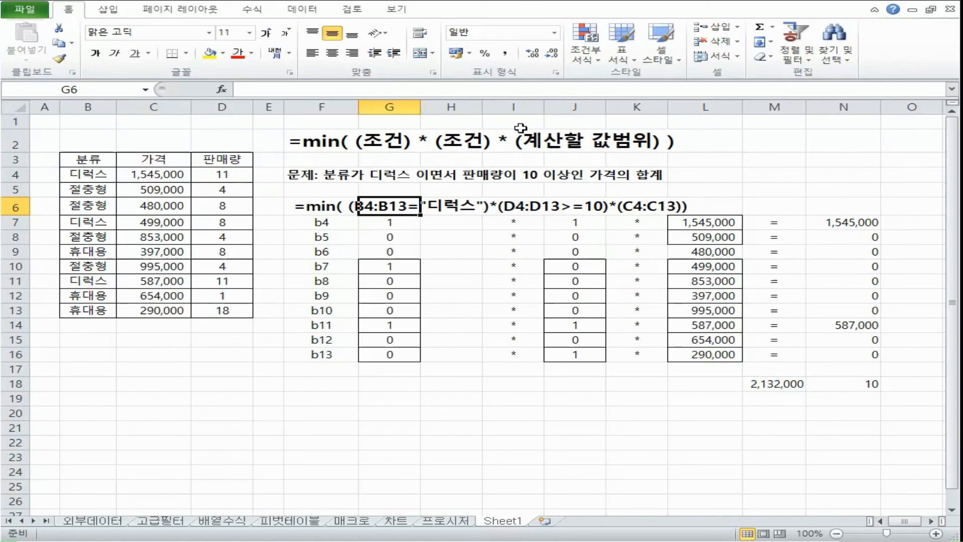
drag(839, 231, 856, 357)
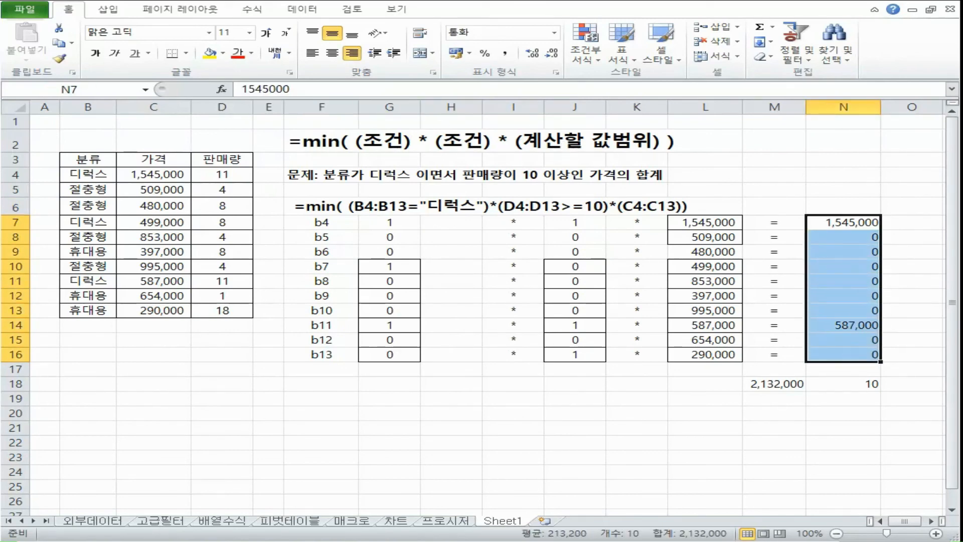
click(849, 251)
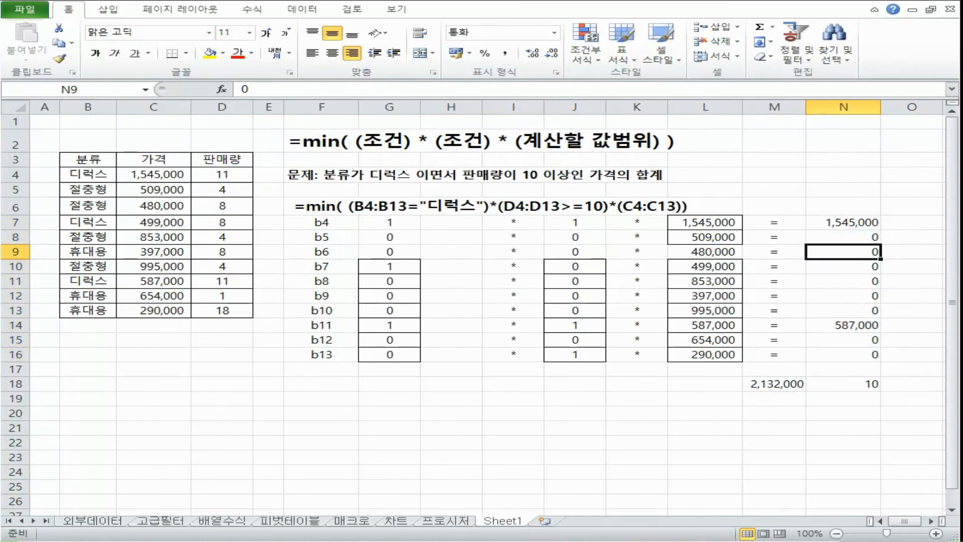
Step: Switch to the Notepad formula list and compare the multiplication forms with the IF forms for min, average, large and small
key(alt+Tab)
drag(28, 229, 79, 232)
drag(28, 263, 148, 263)
drag(29, 320, 183, 320)
click(45, 231)
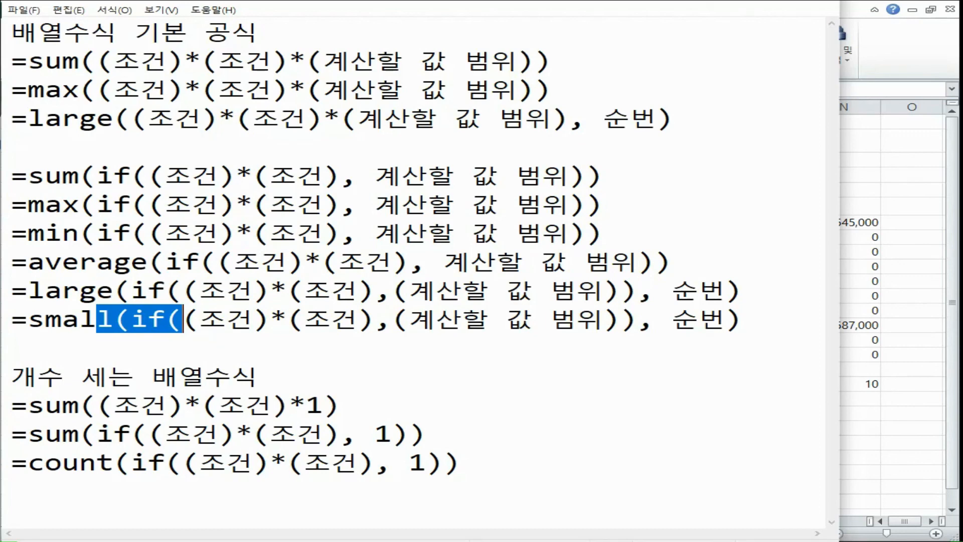
drag(141, 60, 610, 125)
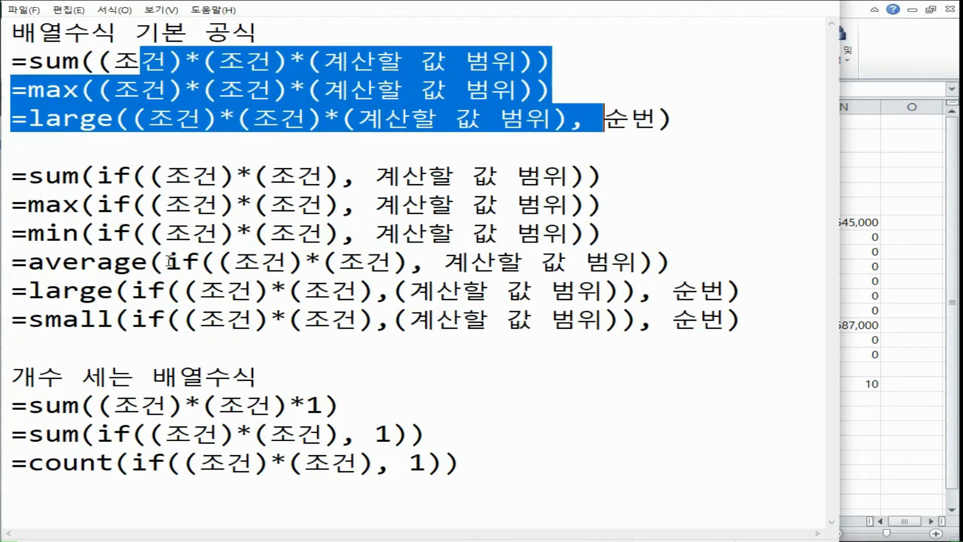
click(129, 291)
click(149, 262)
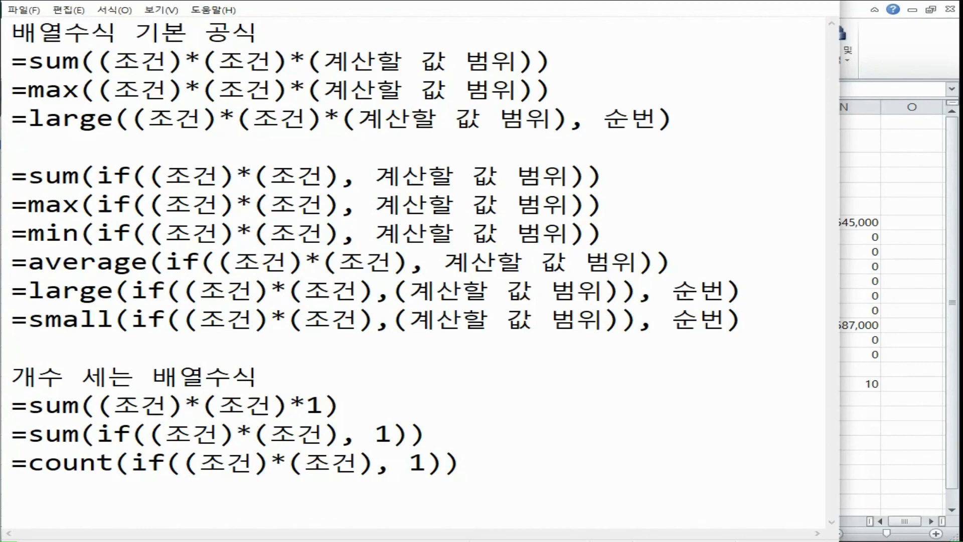
double_click(126, 174)
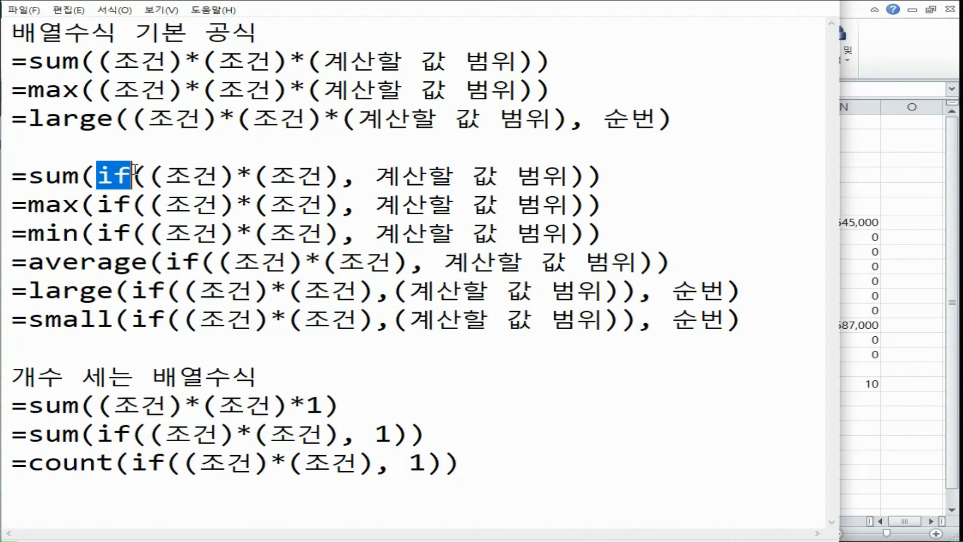
Step: Return to Excel and rewrite the F2 template as =min( if( (조건) * (조건) , 계산할 값범위 ) )
click(884, 233)
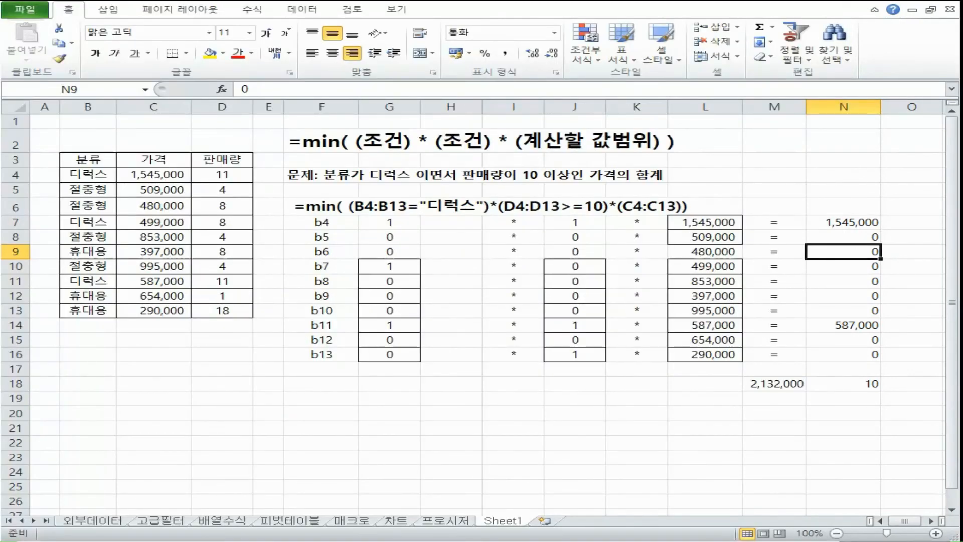
double_click(359, 142)
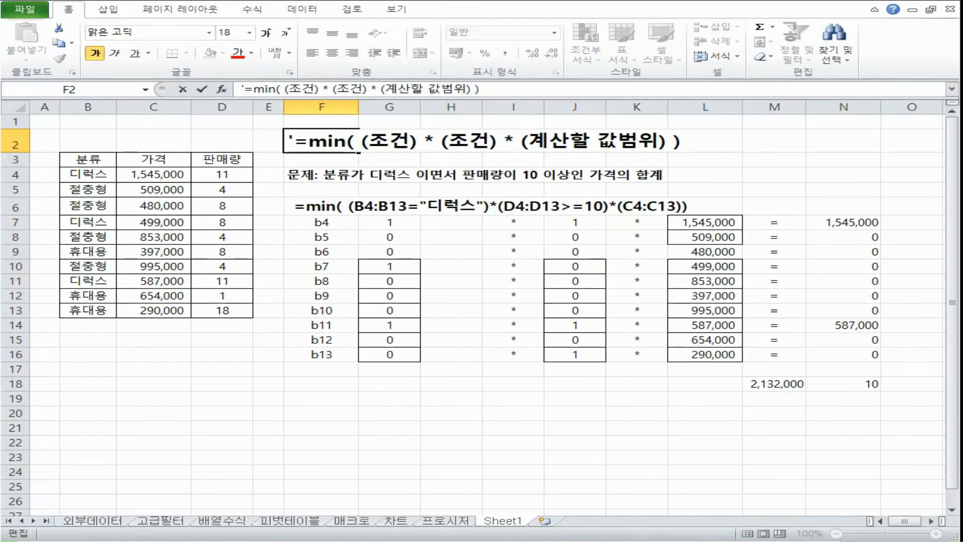
text(if))
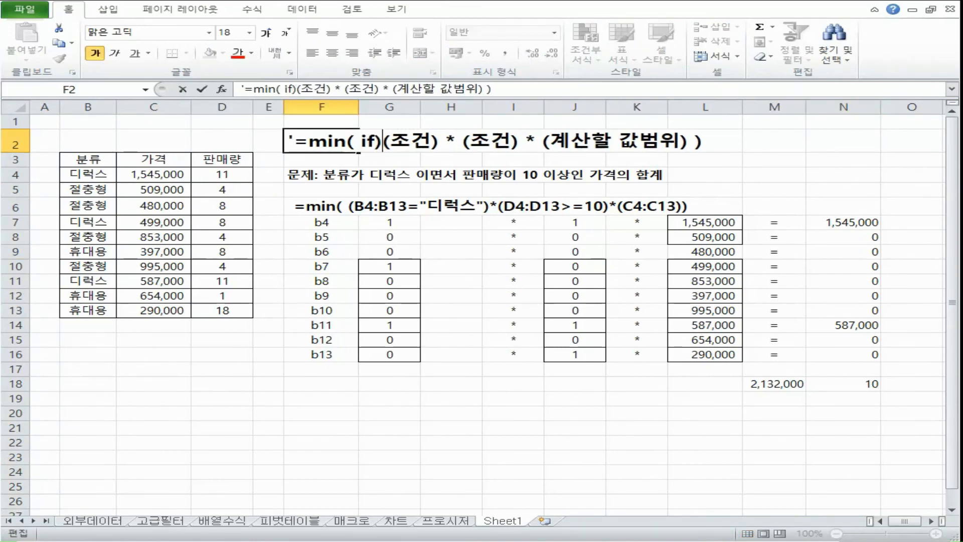
key(BackSpace)
text(()
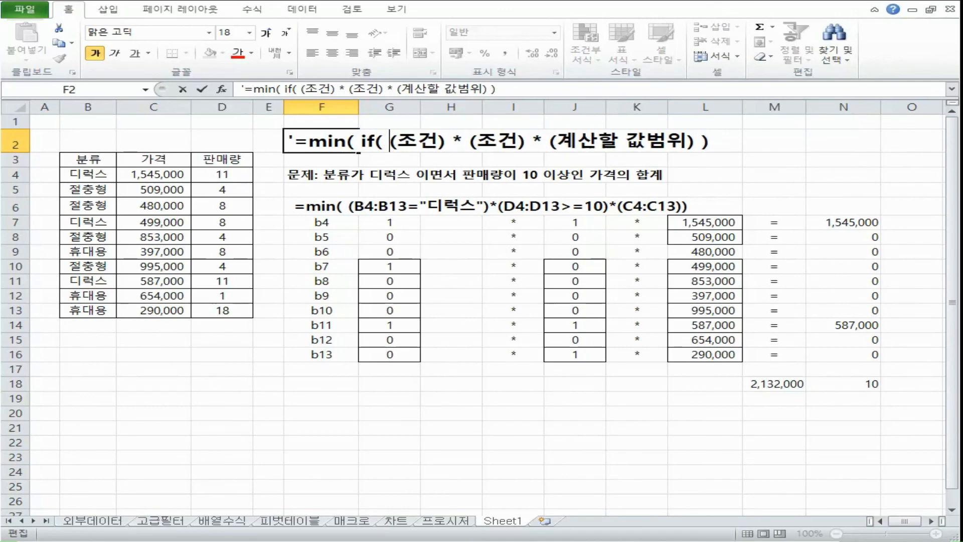
double_click(538, 140)
text(,)
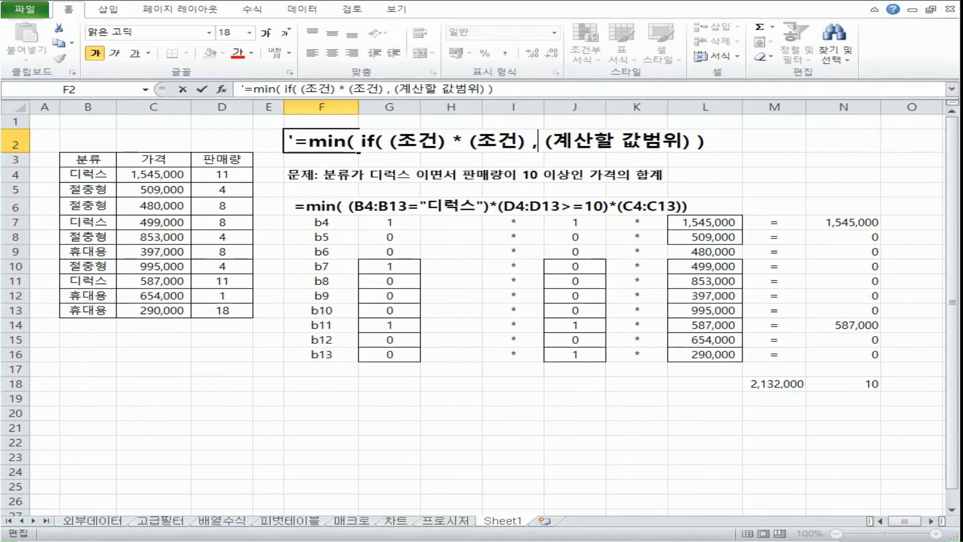
double_click(546, 141)
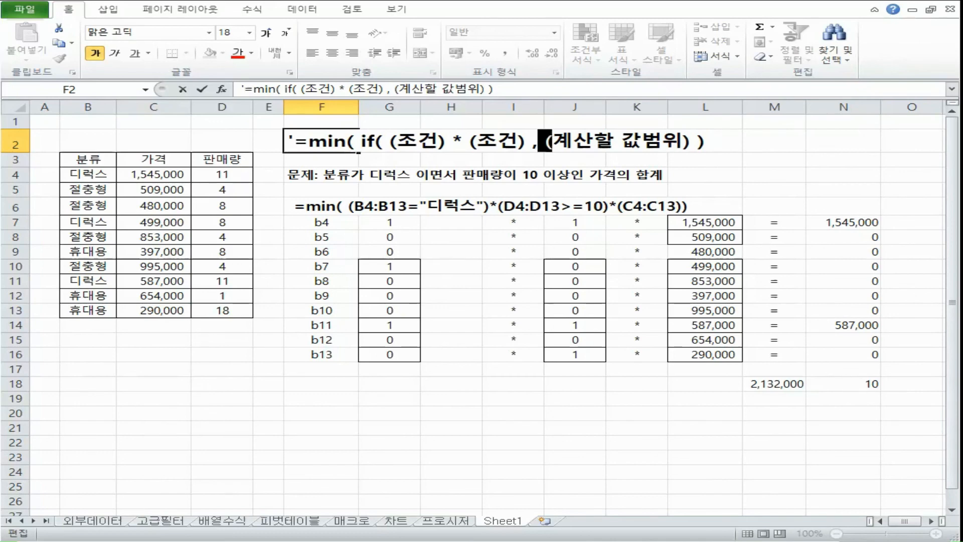
key(Delete)
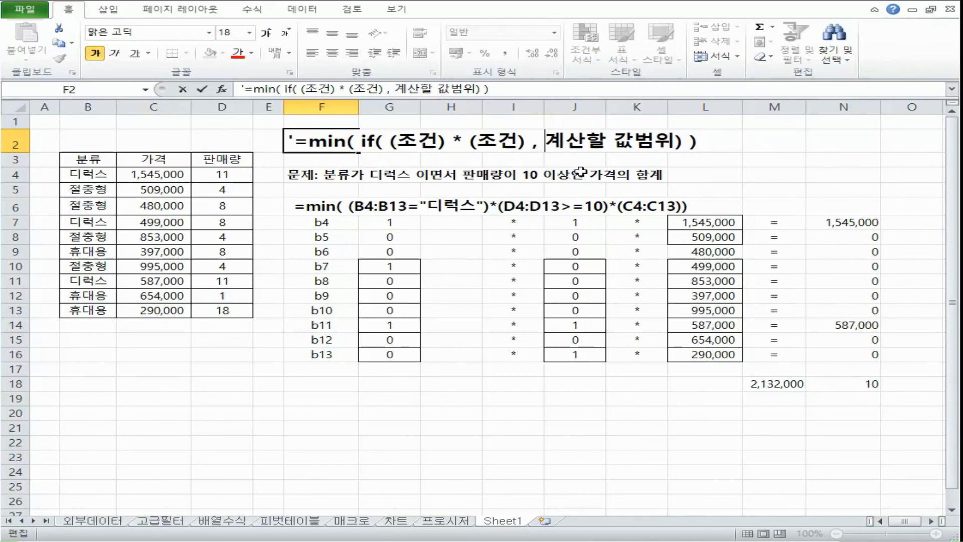
click(678, 141)
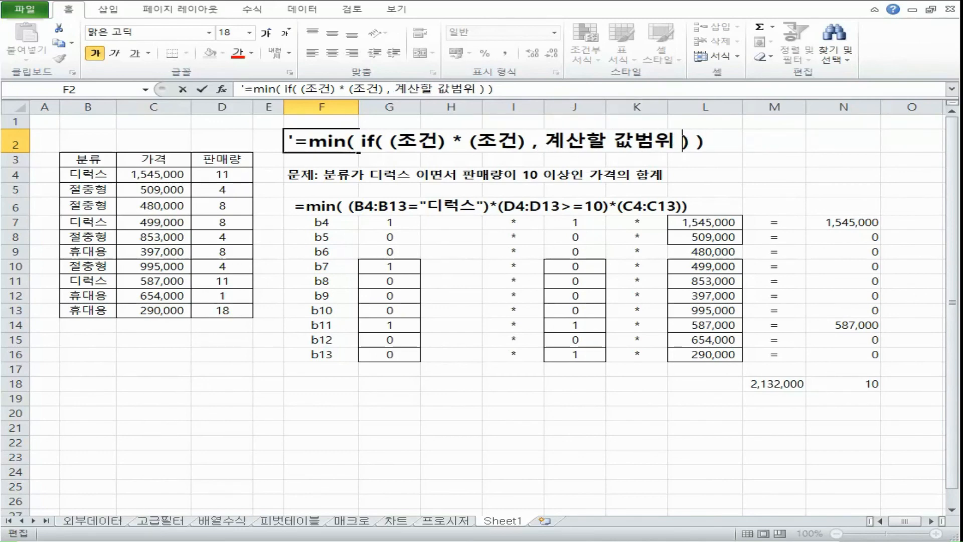
Step: Check how the opening and closing parentheses of IF and MIN pair up in the F2 template
drag(691, 142, 677, 142)
drag(374, 142, 384, 142)
drag(697, 142, 709, 142)
drag(347, 144, 356, 146)
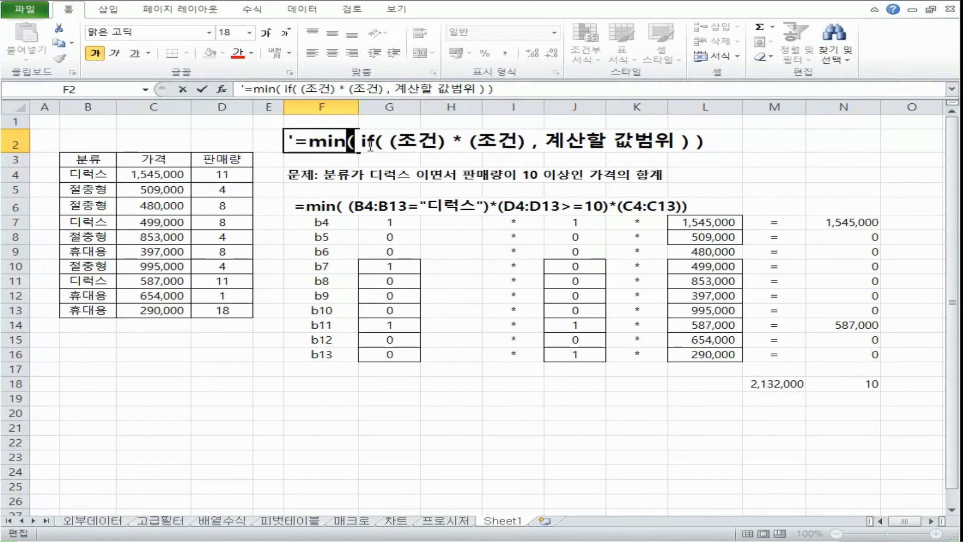
Step: Enter the IF syntax note =if( 조건식 , 참일때 출력, 거짓일때 출력 ) as text in G1 and format it bold at size 16
click(381, 125)
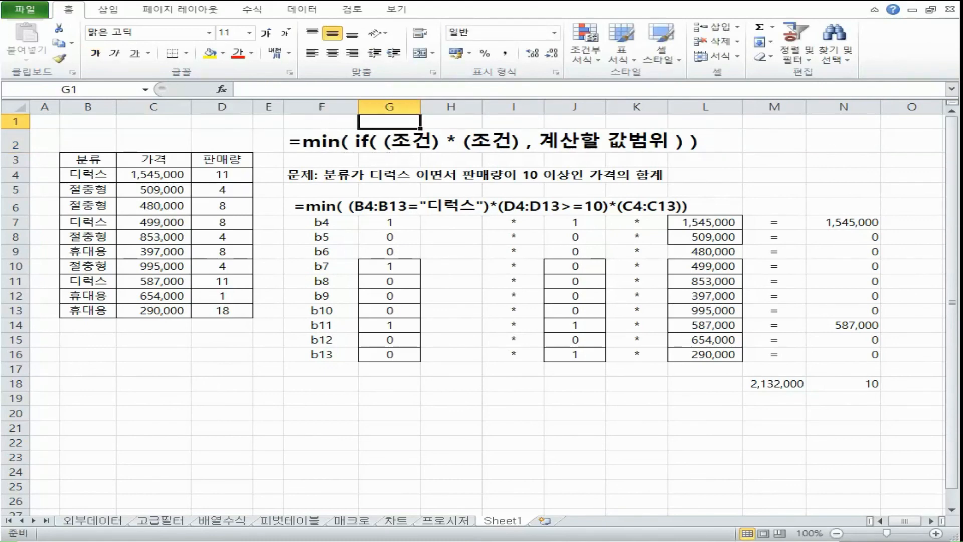
text('=if( 조건식 , 참일때 출ㄹ)
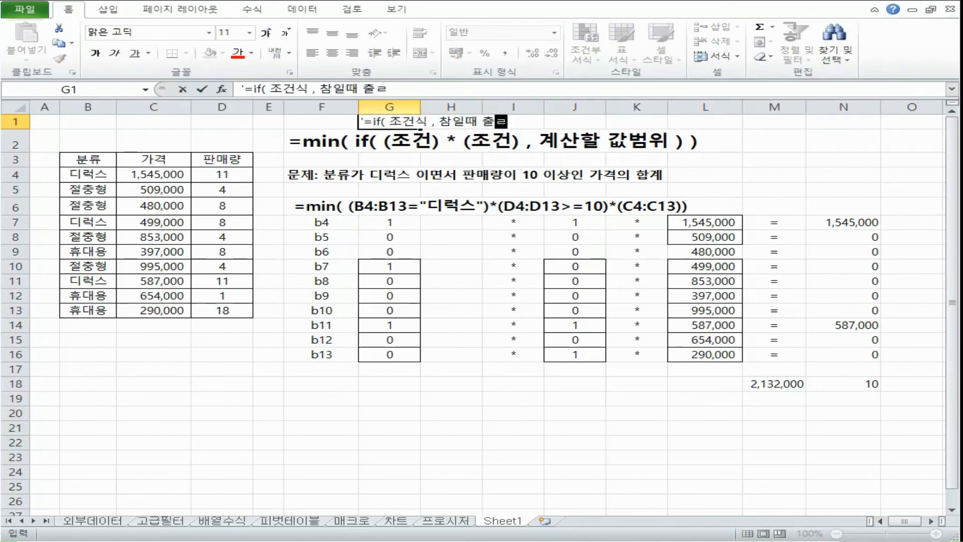
text(력, 거짓일때 출력 ))
key(Return)
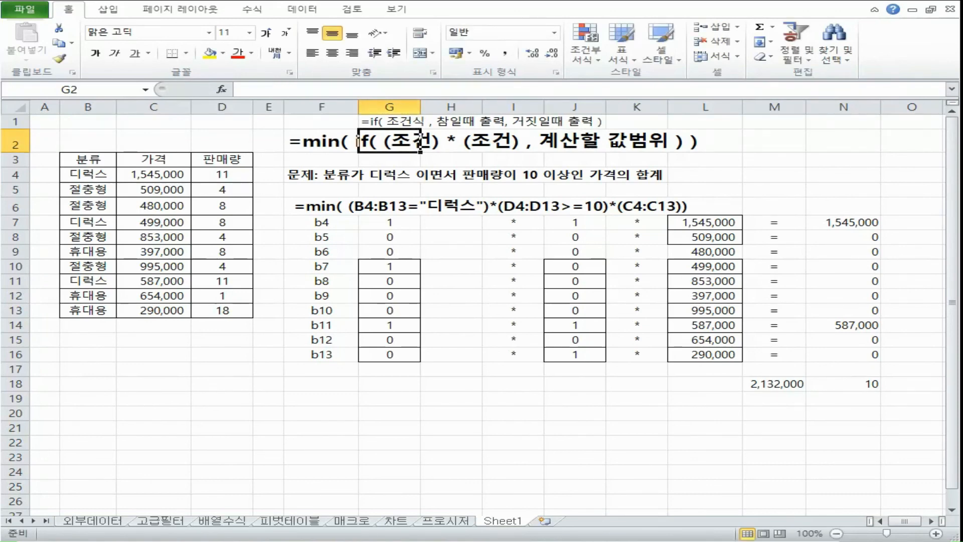
click(402, 156)
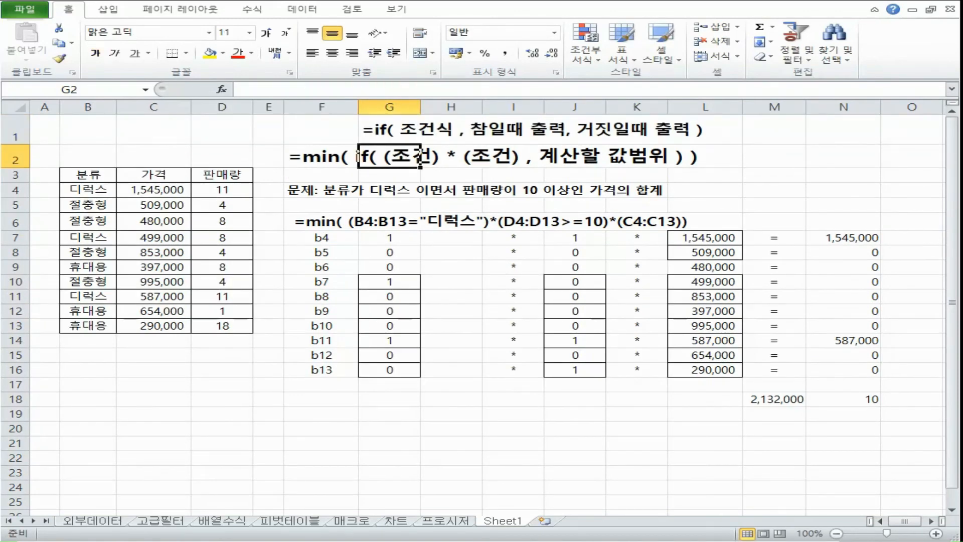
click(353, 161)
click(418, 161)
Step: Compare the IF arguments in the F2 template with the condition, true and false arguments in the G1 syntax note
double_click(323, 159)
drag(384, 157, 678, 157)
click(678, 158)
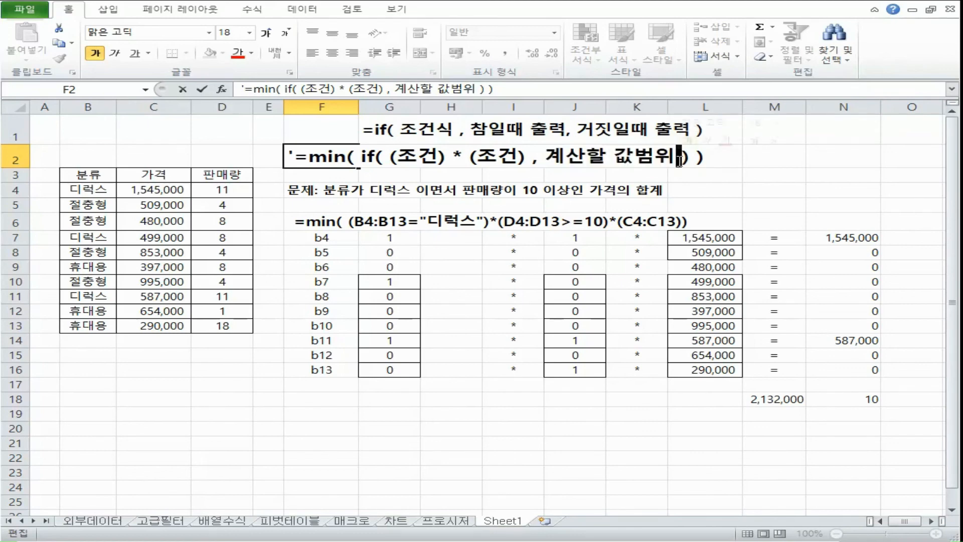
double_click(379, 129)
drag(465, 130, 579, 131)
click(600, 129)
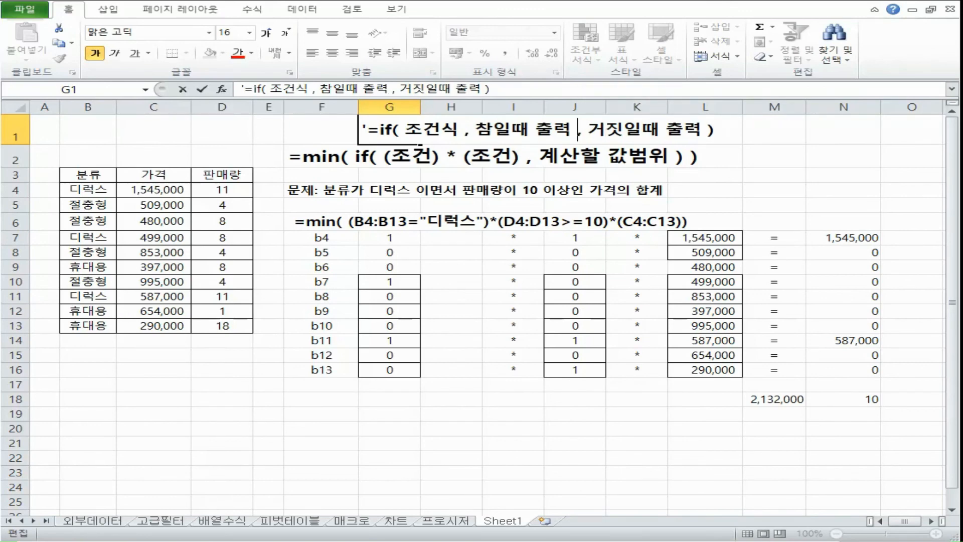
click(371, 165)
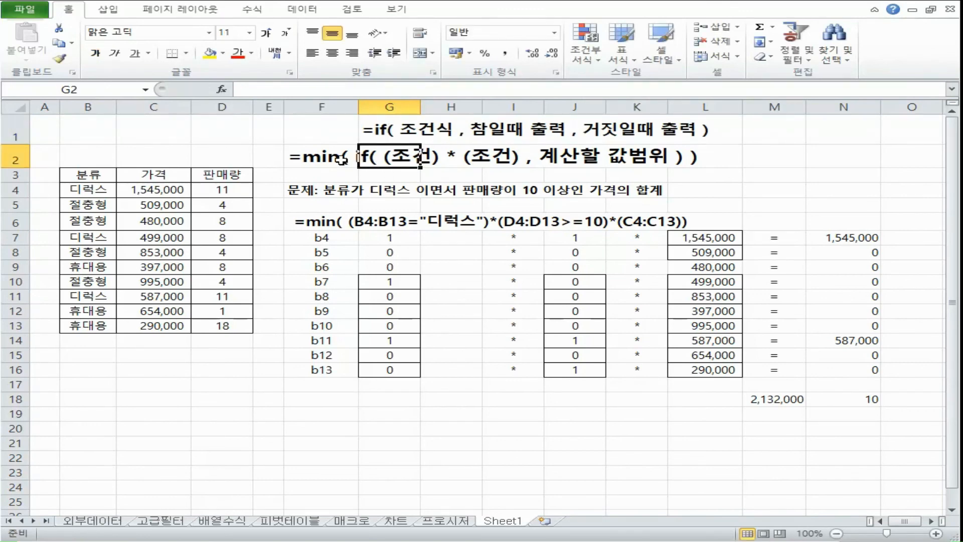
double_click(356, 157)
drag(389, 157, 683, 156)
click(683, 156)
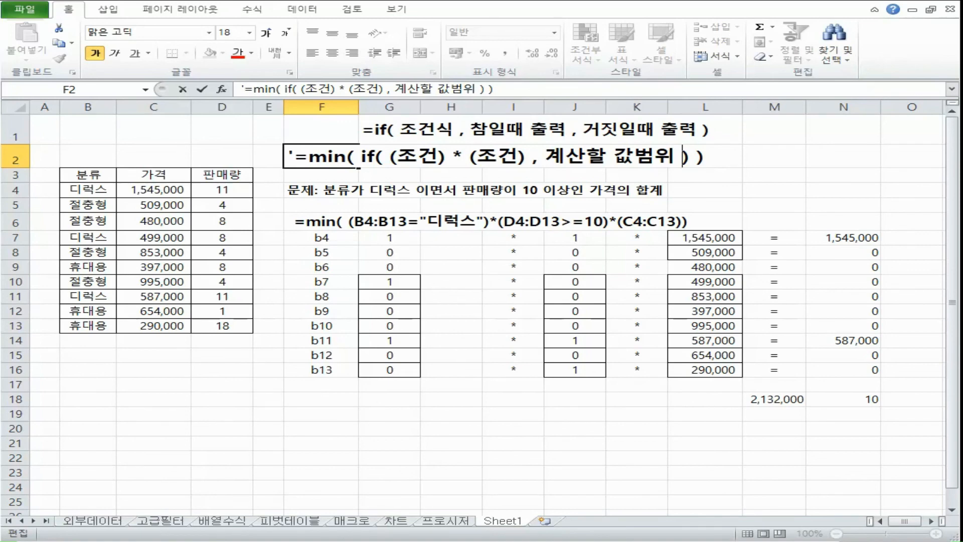
Step: Rewrite the F6 example formula as =min( if( ( b4:B13="디럭스")*(D4:D13>=10) , C4:C13))
double_click(323, 222)
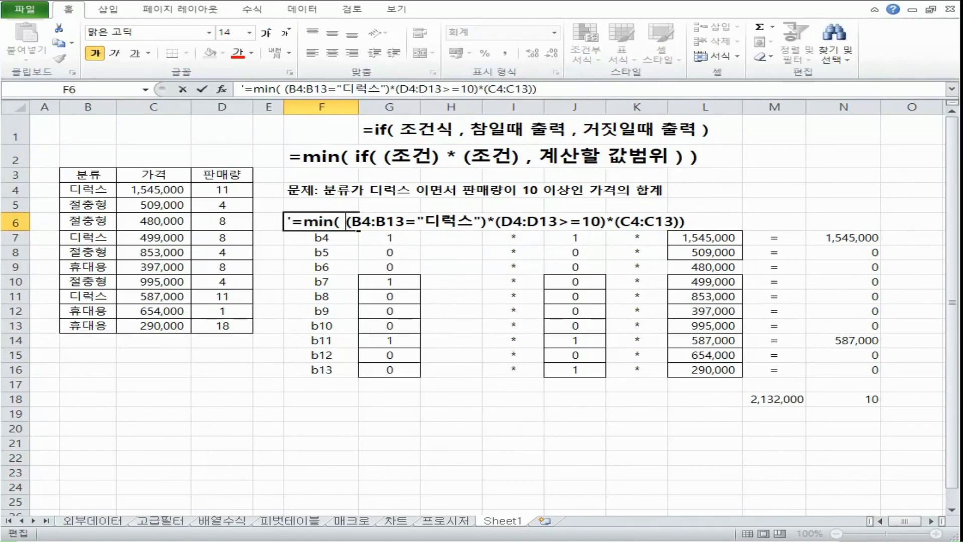
text(ㅑ)
key(BackSpace)
text(if( ( b)
drag(634, 222, 644, 222)
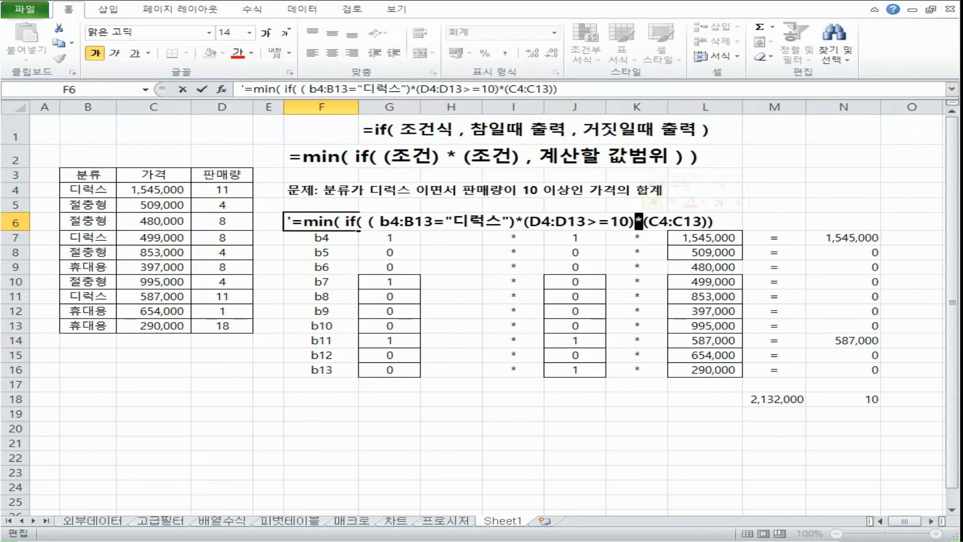
text(,)
key(Delete)
click(322, 222)
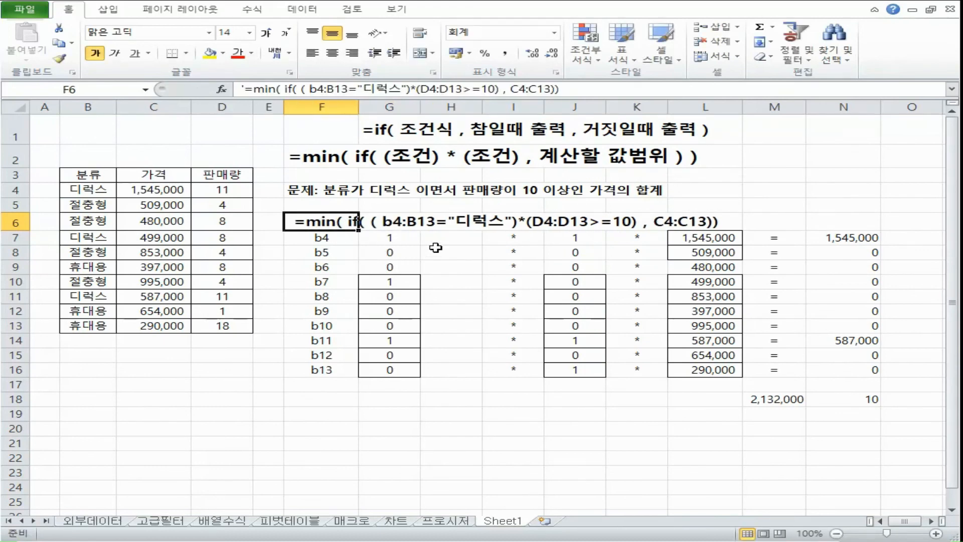
Step: Trace the condition values and prices in rows 7 and 8 to see how IF evaluates each row
click(412, 237)
click(572, 236)
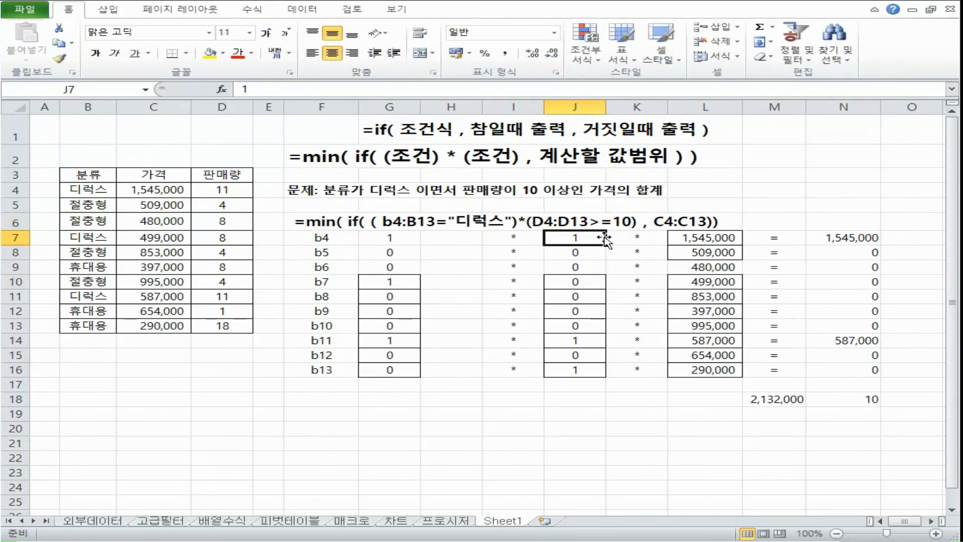
click(713, 238)
click(844, 238)
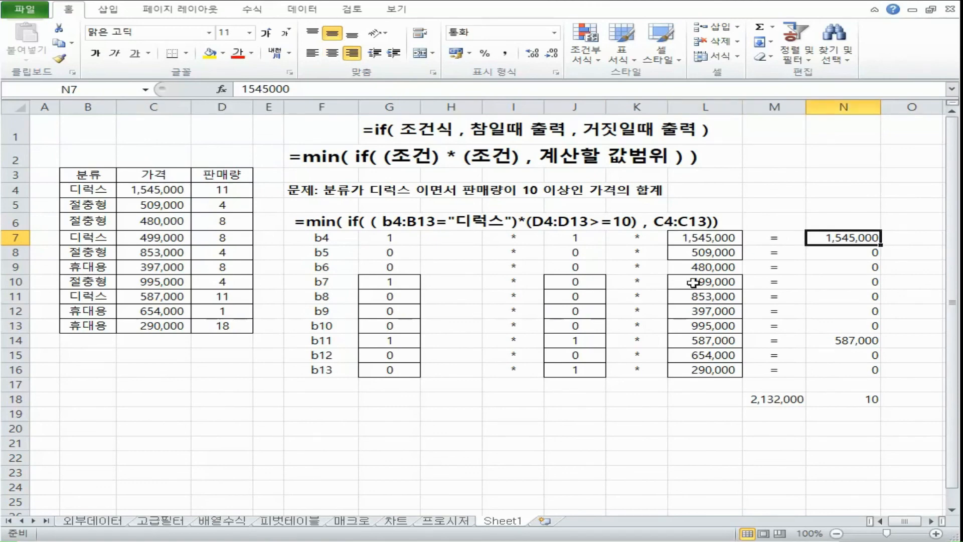
click(396, 252)
click(572, 252)
click(703, 252)
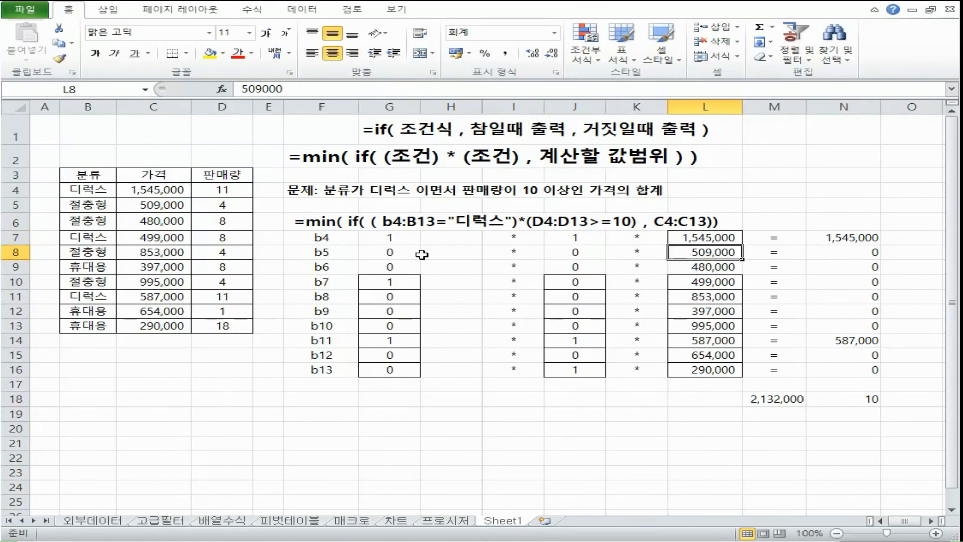
click(394, 252)
click(572, 253)
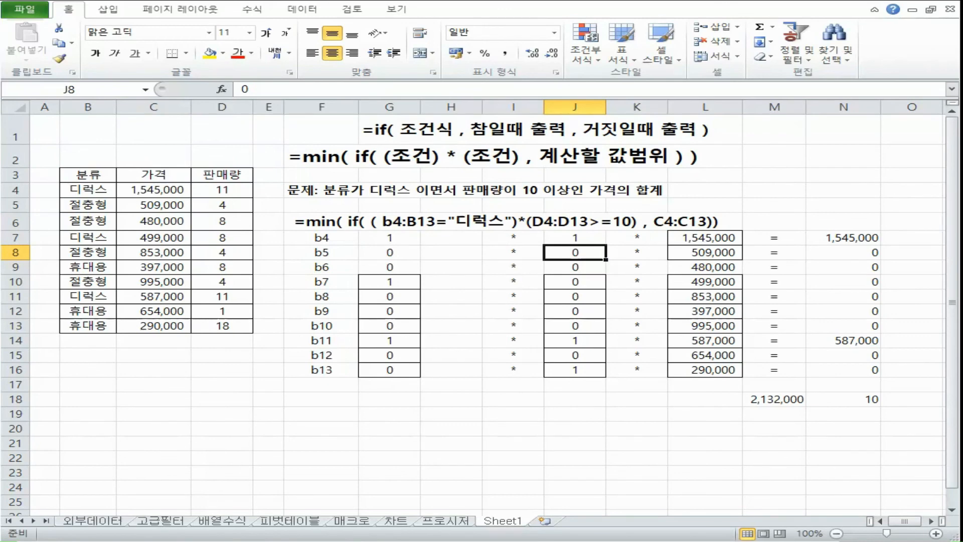
Step: Replace the multiplication signs in K7:K16 with commas to match the IF argument separator
click(420, 129)
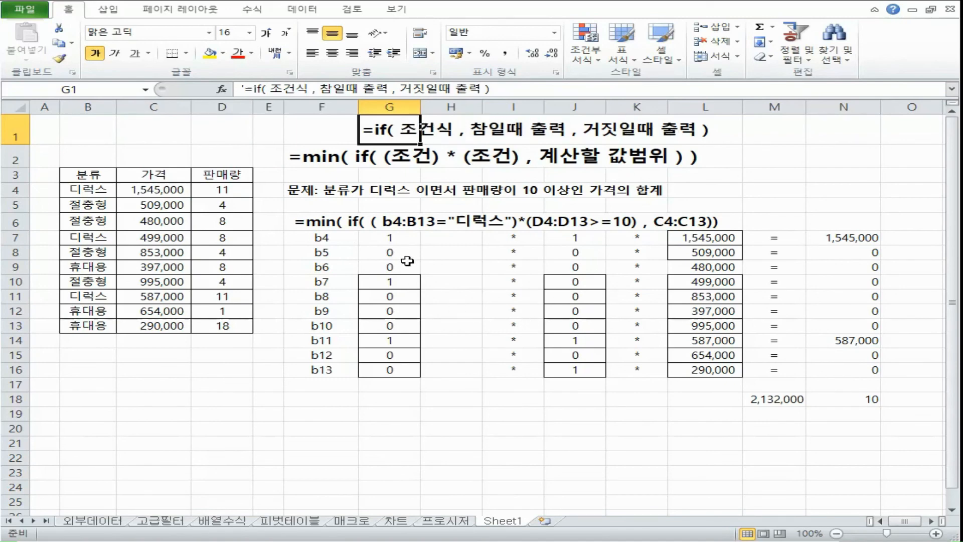
click(397, 238)
click(582, 237)
click(639, 238)
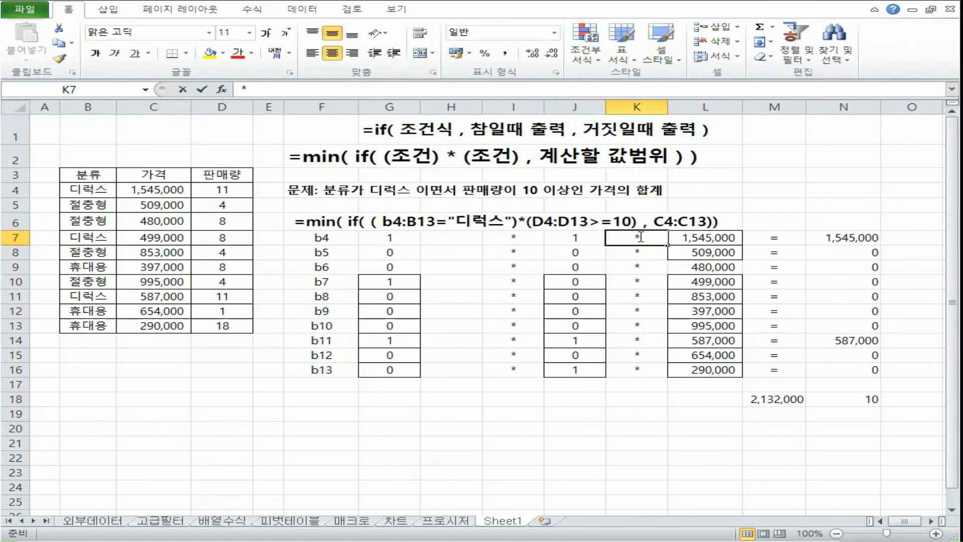
double_click(639, 238)
double_click(640, 238)
text(,)
drag(668, 245, 647, 371)
Step: Trace the condition values in rows 7 and 8 and clear the false-case result in N8
click(512, 325)
click(390, 238)
click(567, 238)
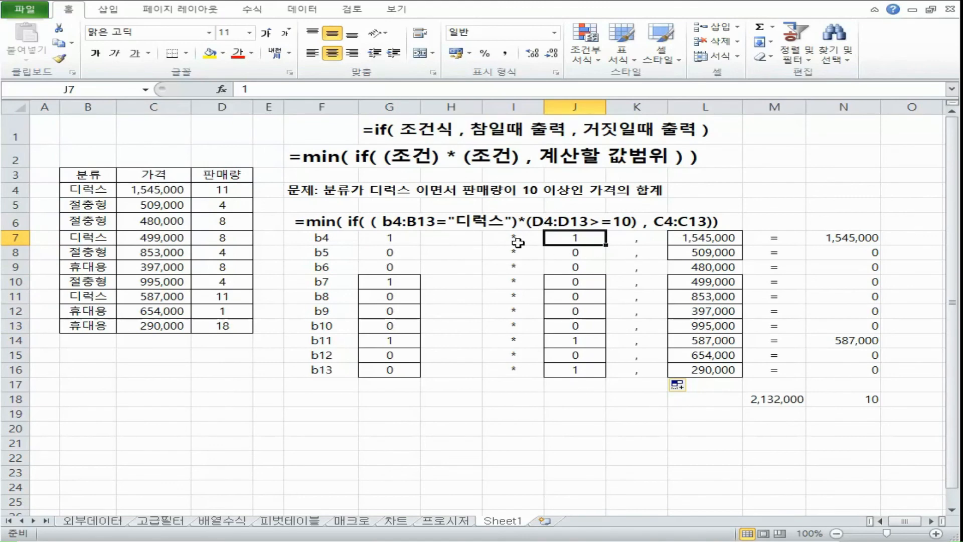
click(828, 240)
click(396, 254)
click(566, 252)
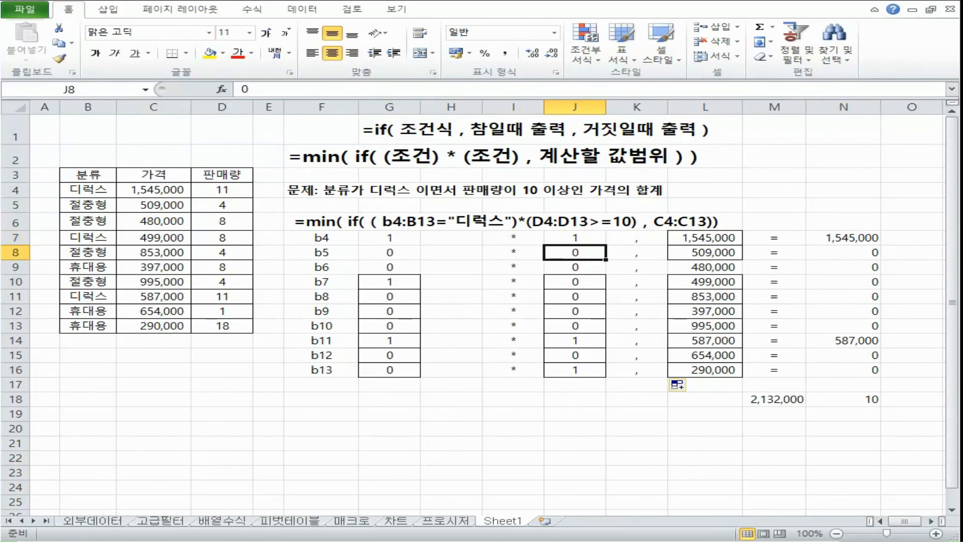
click(843, 252)
key(Delete)
Step: Check the F2 template against the IF syntax note and clear the zero results in N9:N13 and N15:N16
click(859, 341)
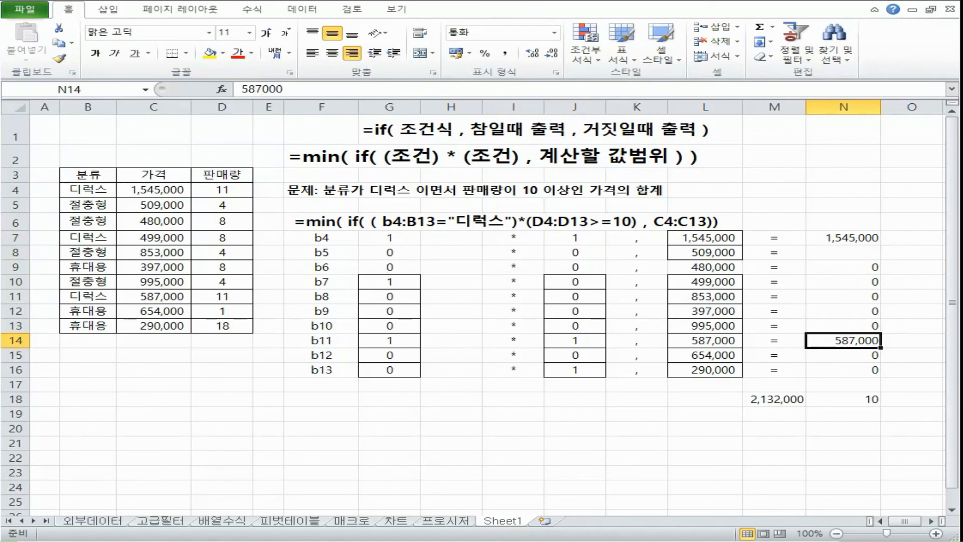
click(354, 156)
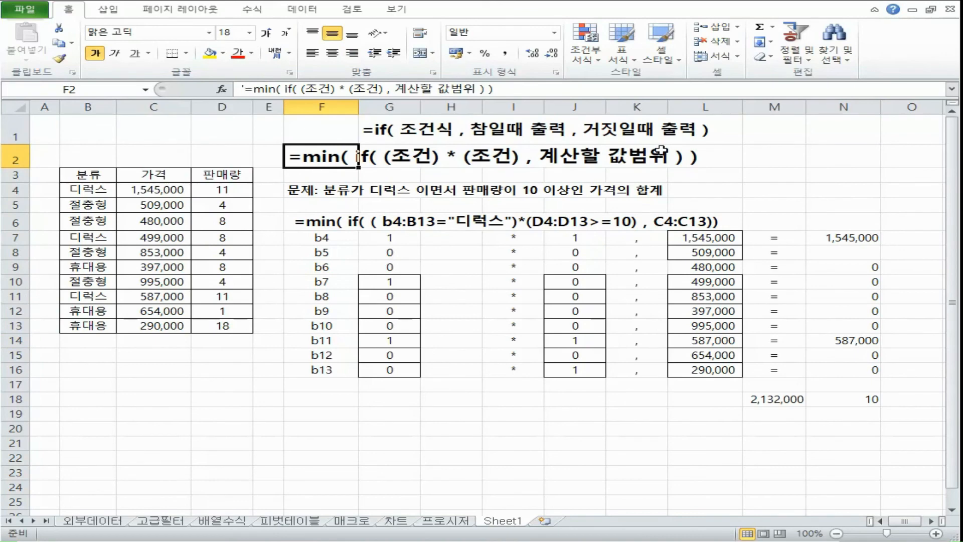
click(381, 127)
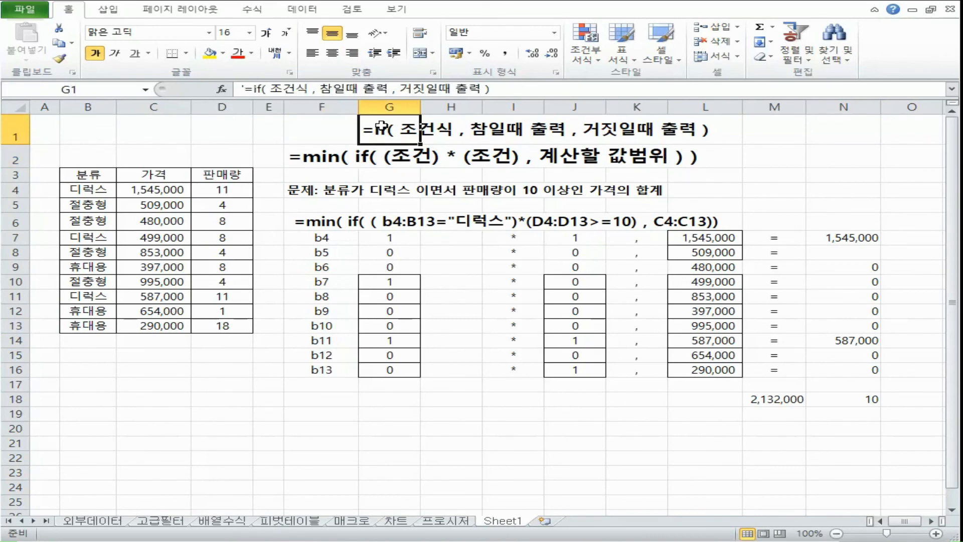
click(358, 158)
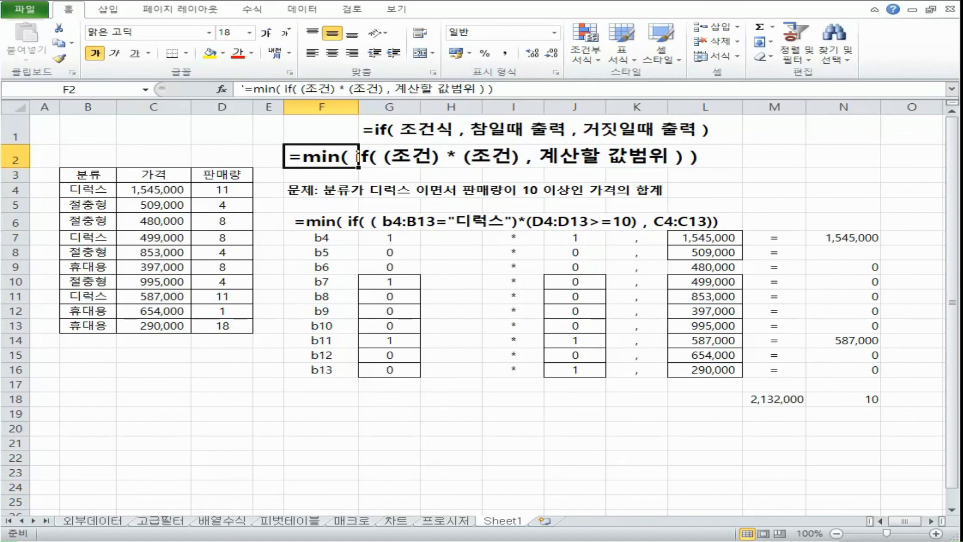
drag(853, 267, 853, 370)
key(Delete)
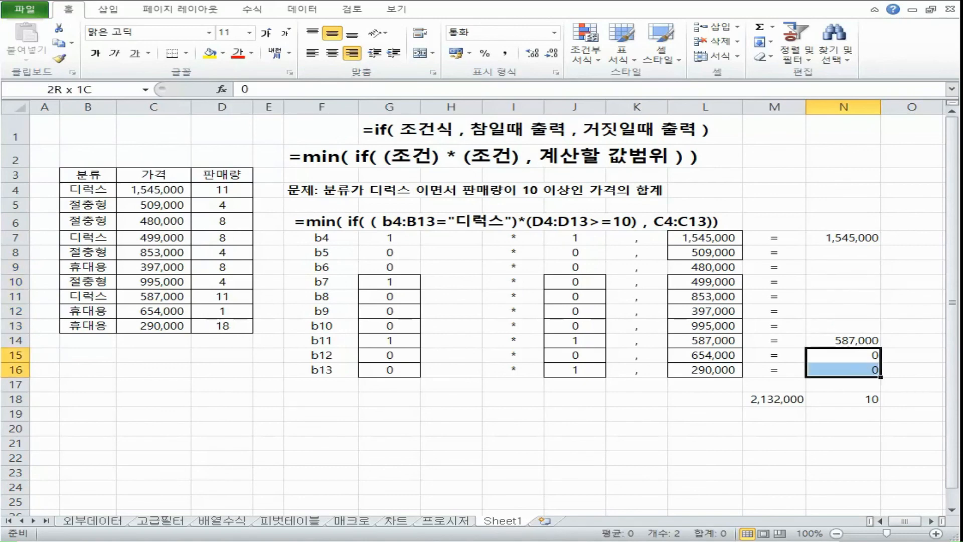
key(Delete)
Step: Set the count of result values in N18 to 2
click(843, 428)
drag(852, 238, 857, 372)
click(866, 399)
text(2)
key(Return)
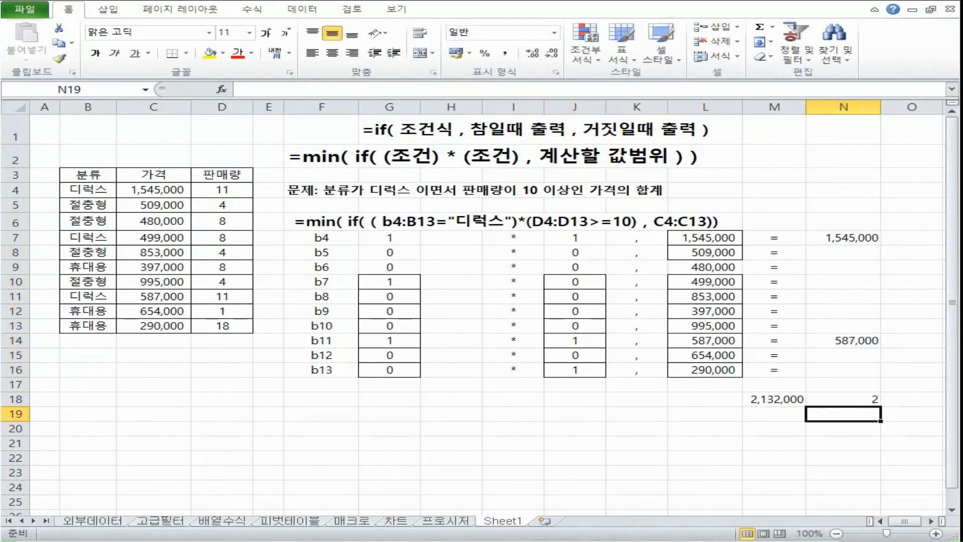
Step: Examine the sum in M18, the count in N18 and the MIN template against the results in N7 and N14
click(861, 443)
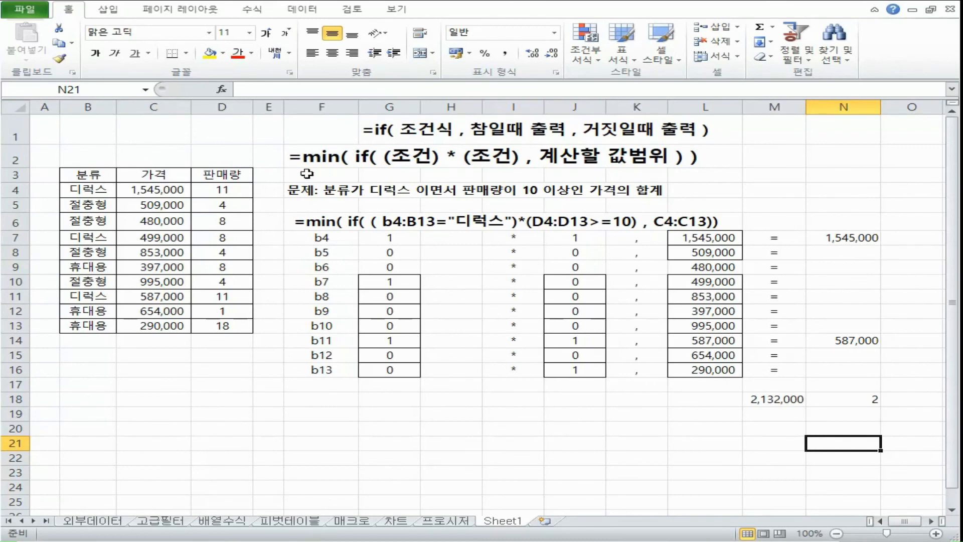
click(781, 404)
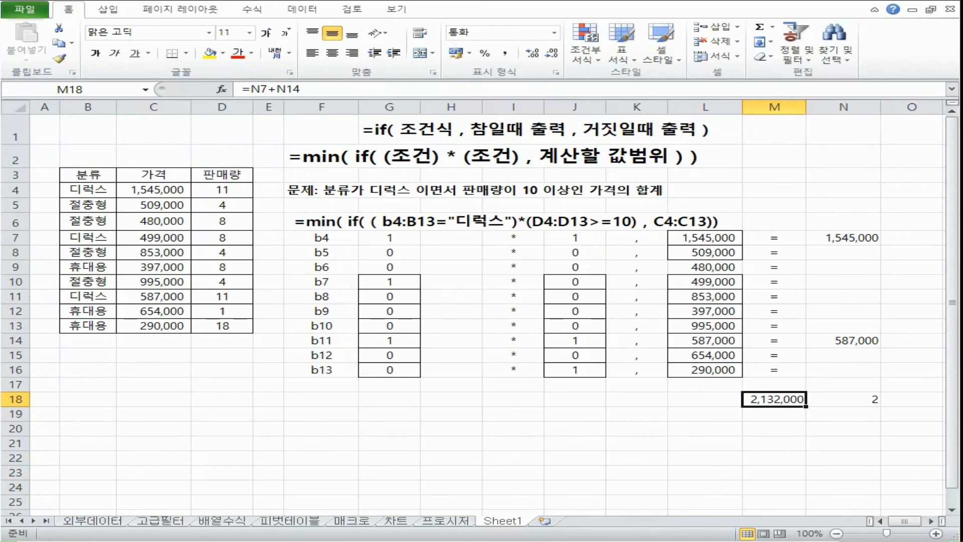
click(836, 405)
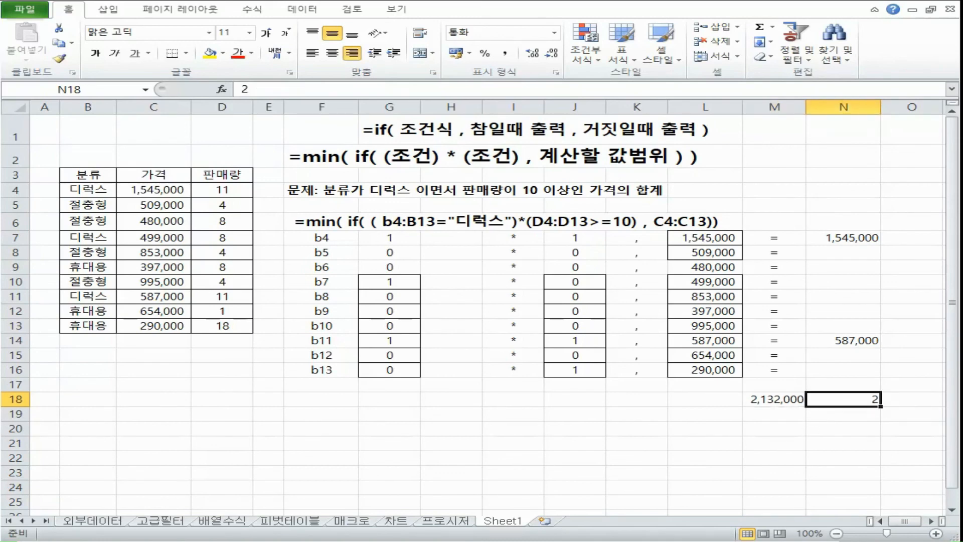
click(317, 155)
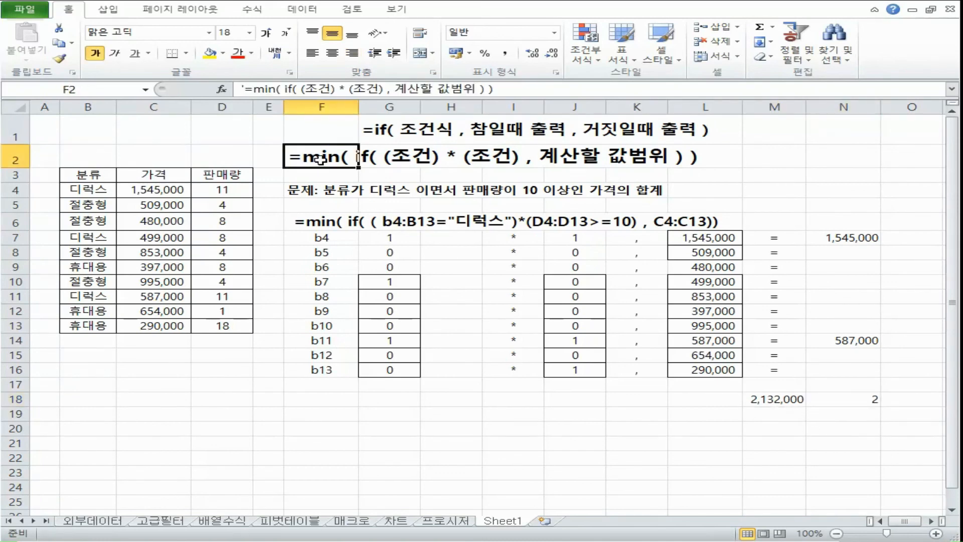
click(850, 238)
click(865, 341)
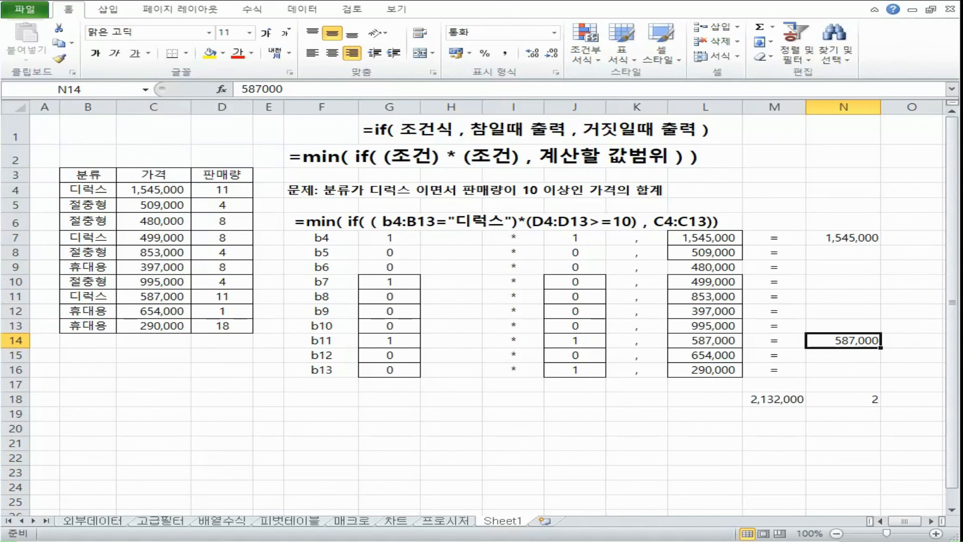
Step: Switch to the text notes to examine the IF-based min, average and small formulas, and return to the workbook
key(alt+Tab)
drag(45, 238, 109, 263)
drag(63, 316, 181, 316)
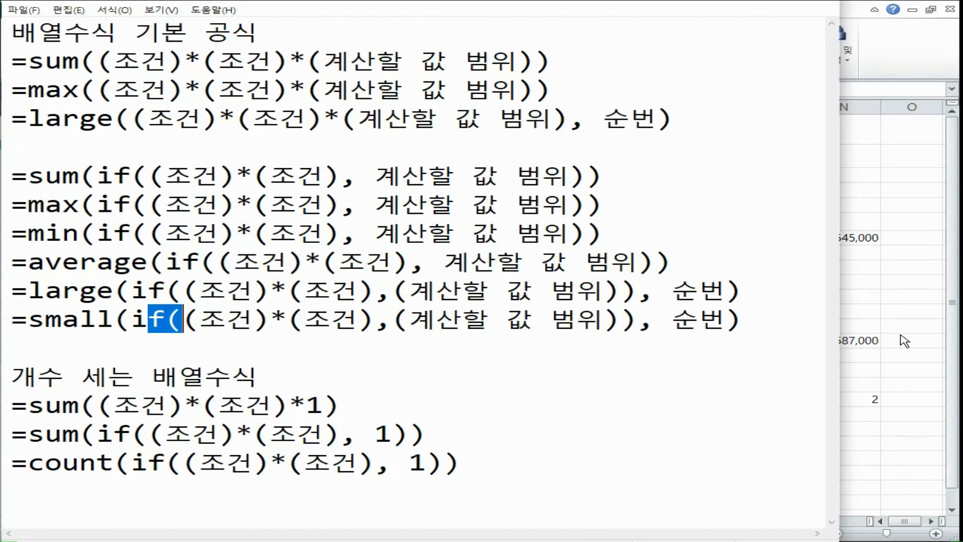
key(alt+Tab)
drag(845, 256, 848, 326)
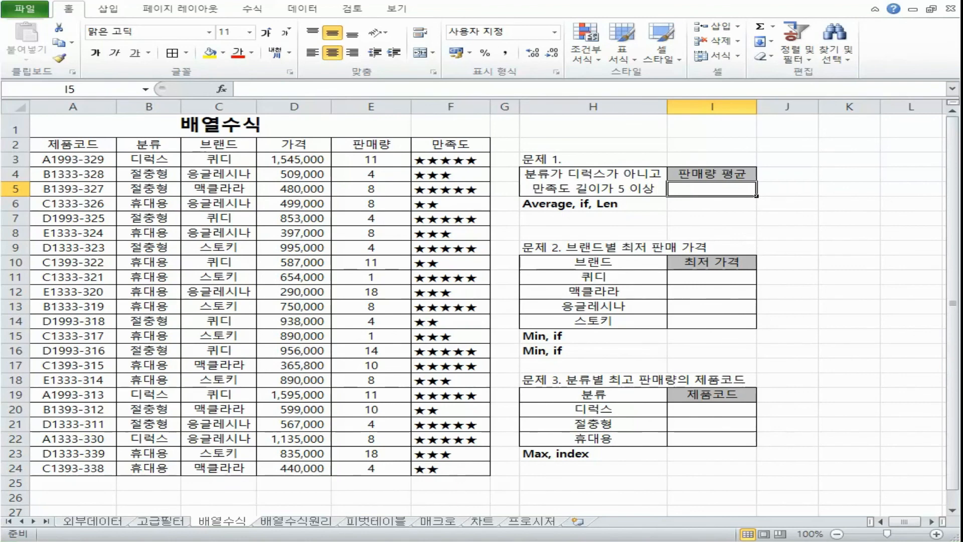
Step: Delete the duplicate "Min, if" hint in H16 and review the function hints in H6, H15 and H23
click(590, 349)
key(Delete)
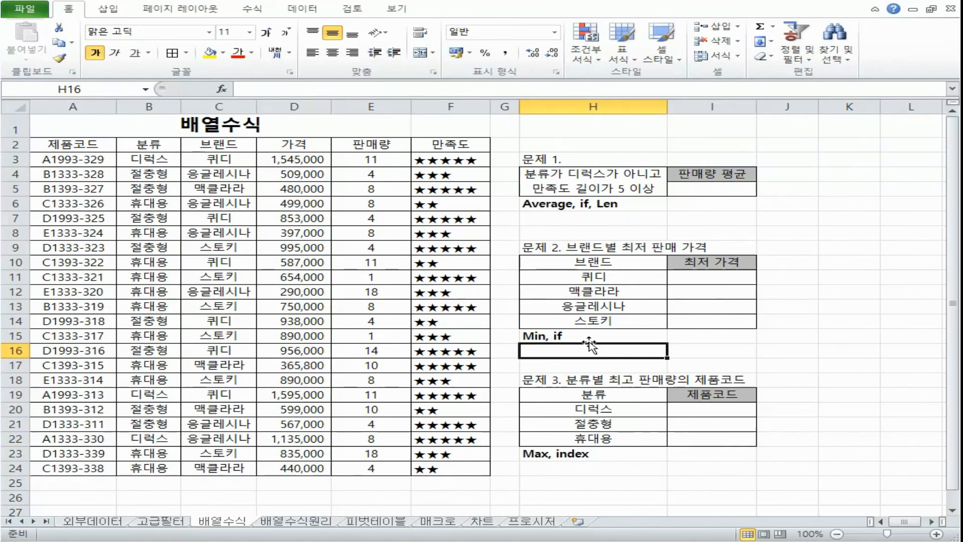
click(585, 201)
click(552, 332)
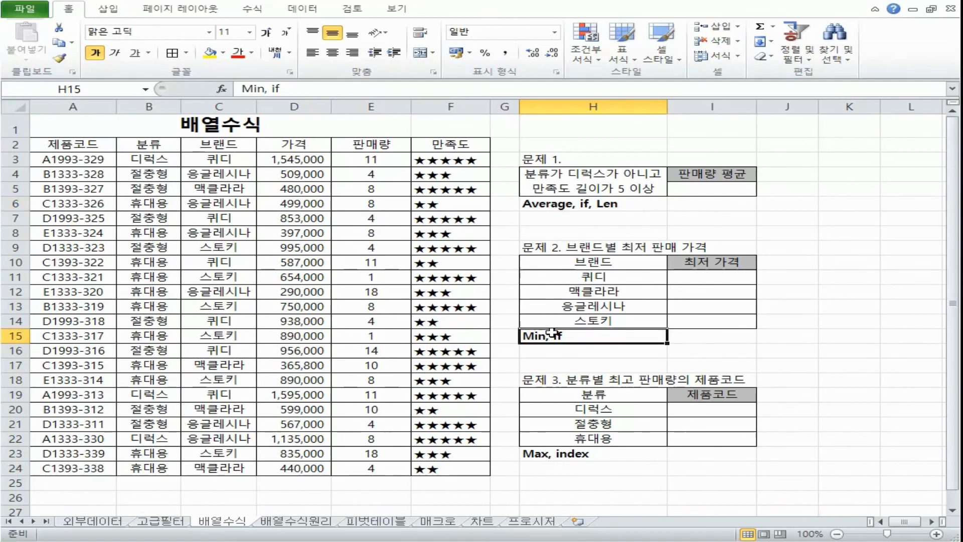
click(549, 455)
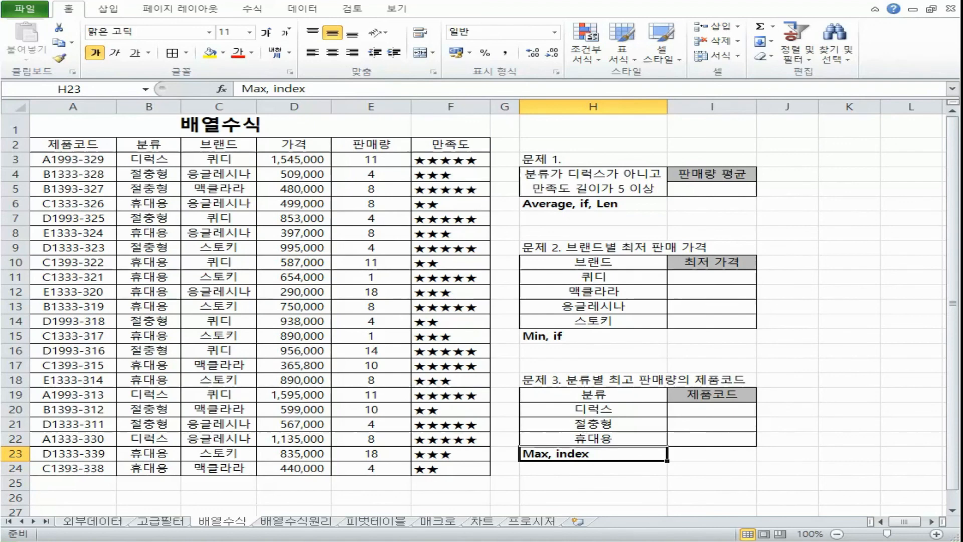
click(583, 339)
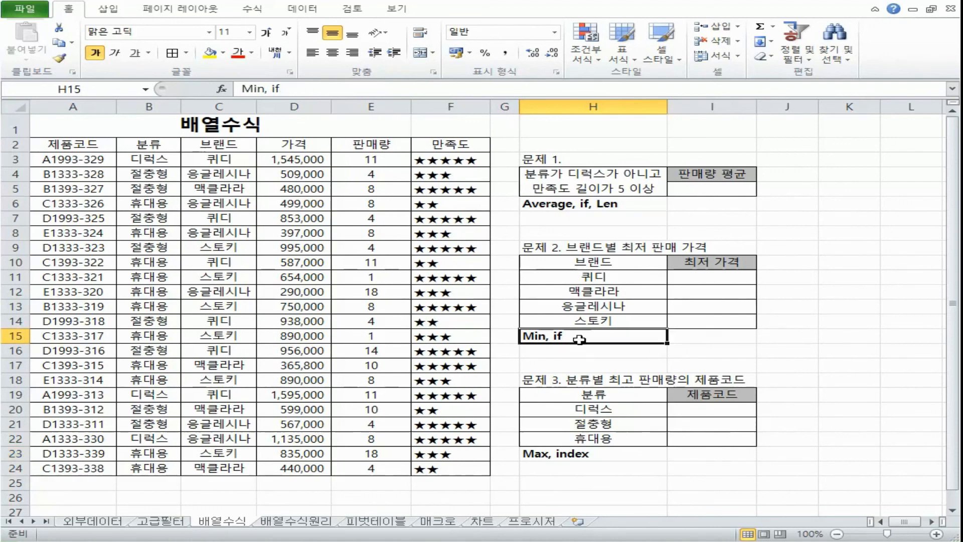
click(587, 204)
click(572, 339)
Step: Read the conditions of problem 1 in H4 and compare them with the 만족도 column and the H6 function hint
click(712, 188)
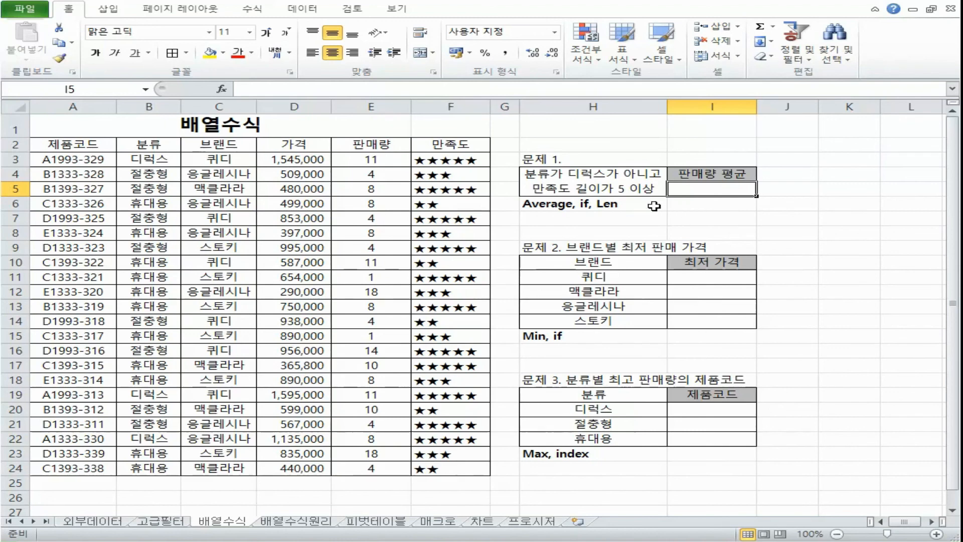
click(657, 191)
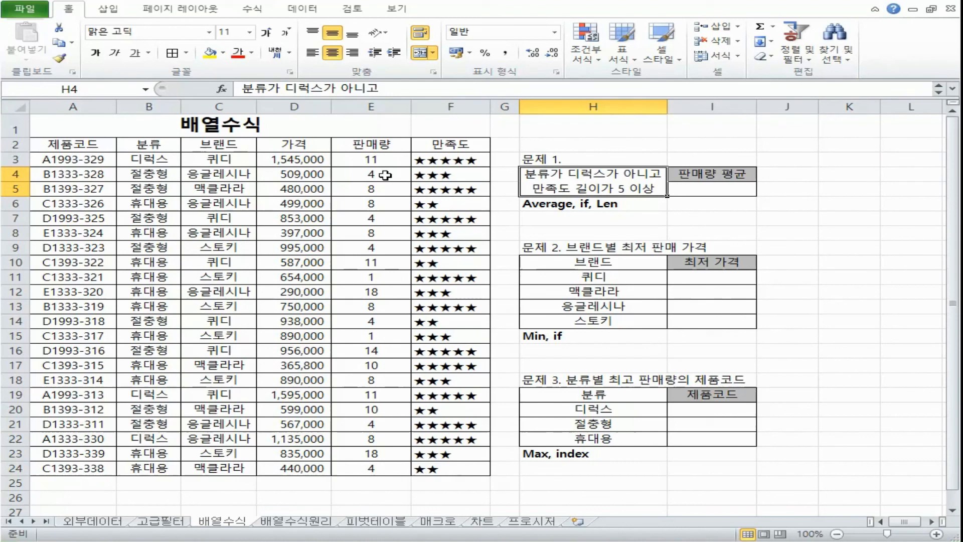
click(451, 107)
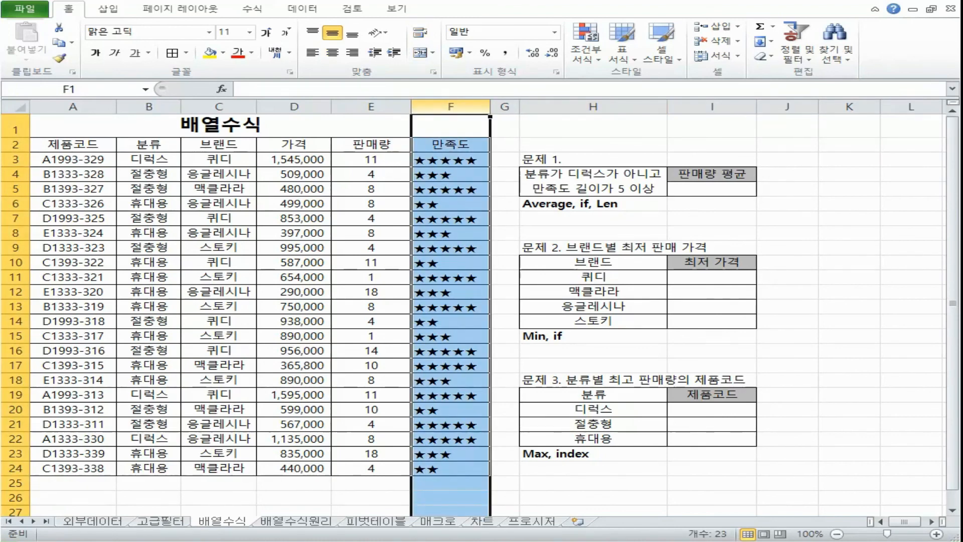
click(573, 204)
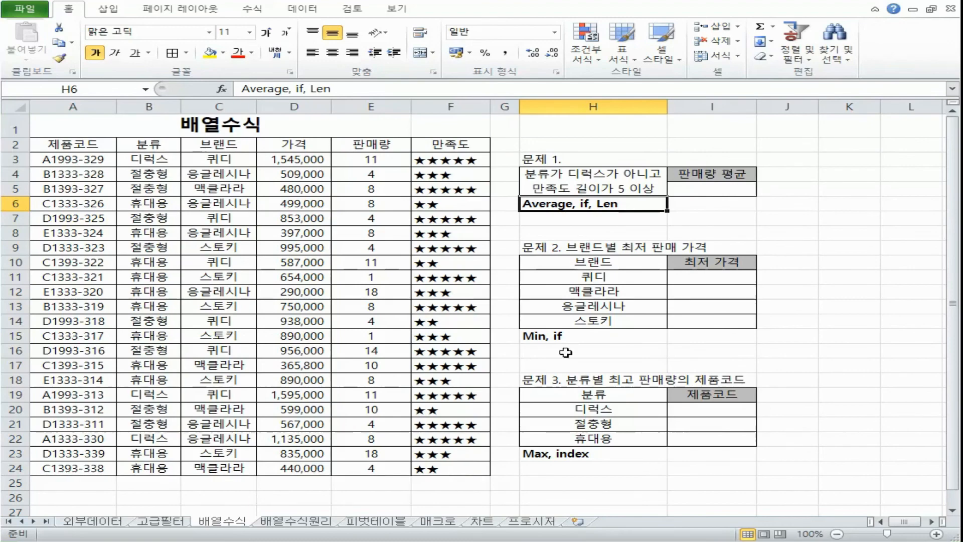
Step: Copy the template =average(if((조건)*(조건), 계산할 값 범위)) from the text notes into F1 as text
key(alt+Tab)
drag(12, 262, 674, 264)
key(alt+Tab)
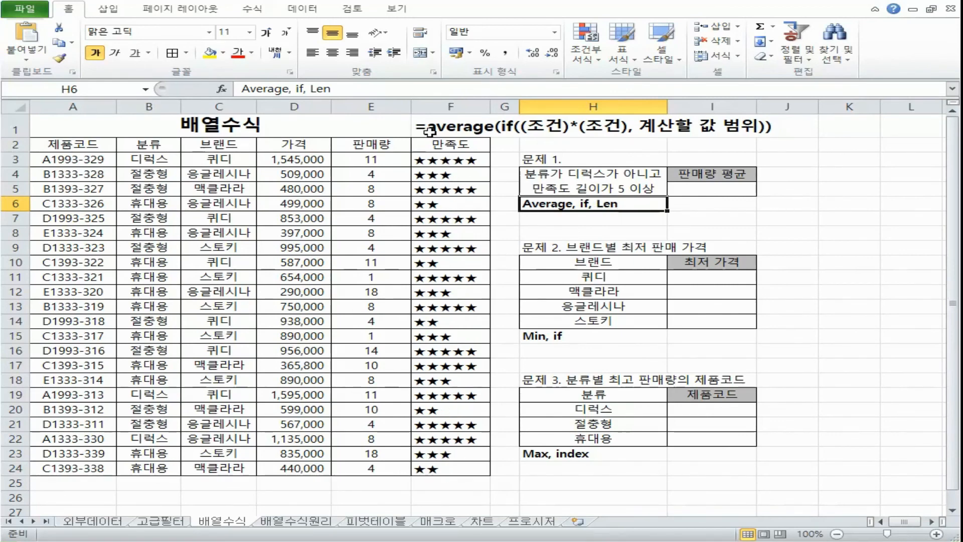
Step: Examine the condition placeholders in the F1 AVERAGE IF template
click(539, 123)
click(462, 129)
click(578, 130)
double_click(464, 128)
drag(592, 127, 628, 127)
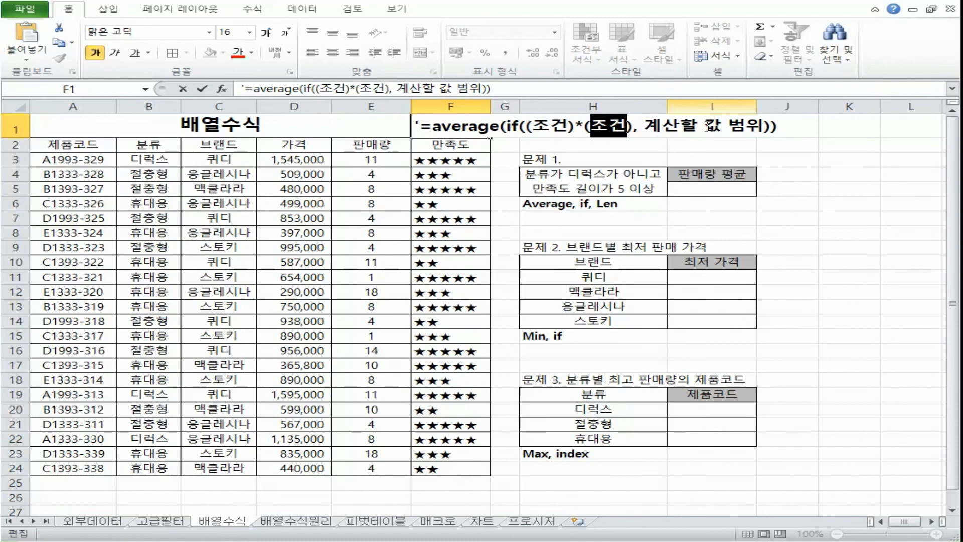
Step: Locate the 판매량, 분류 and 만족도 columns that problem 1 needs for its conditions and average
click(737, 188)
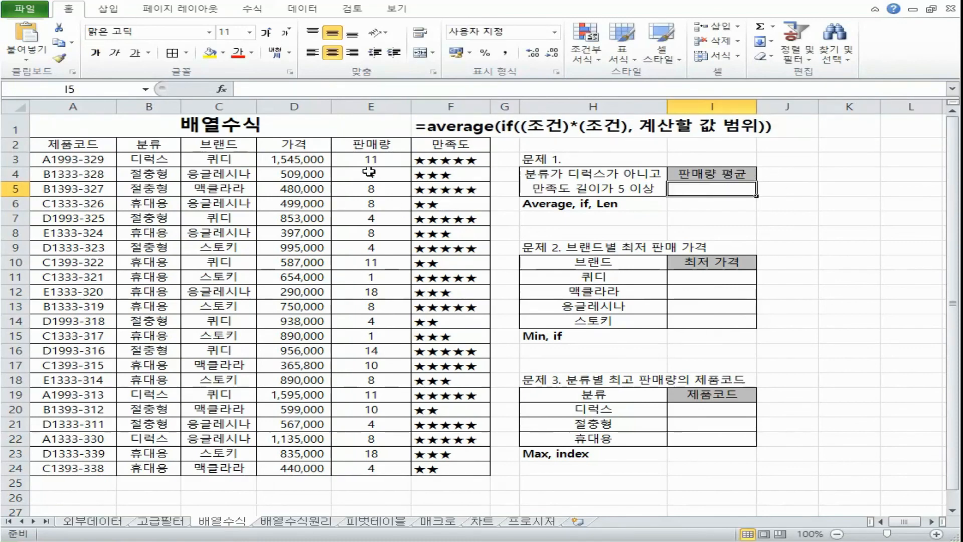
click(371, 106)
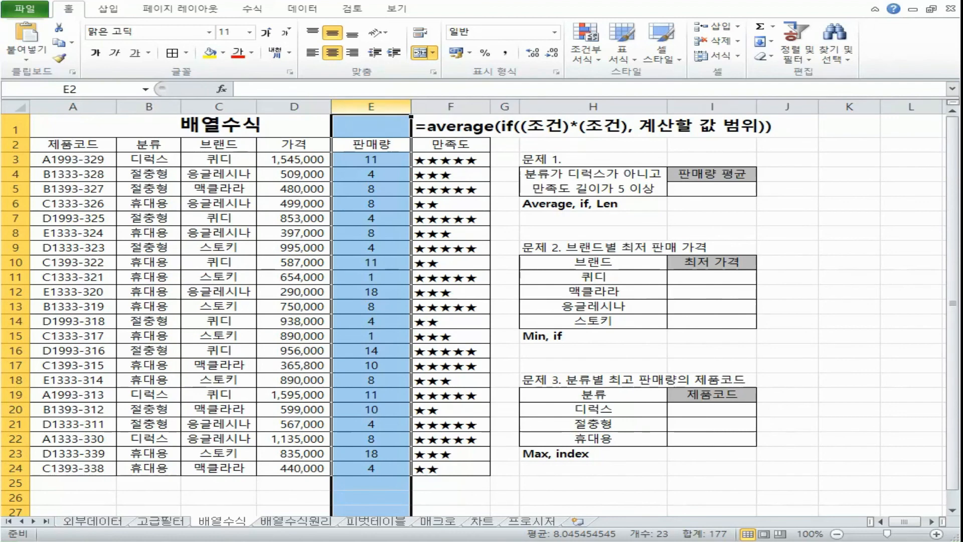
click(149, 106)
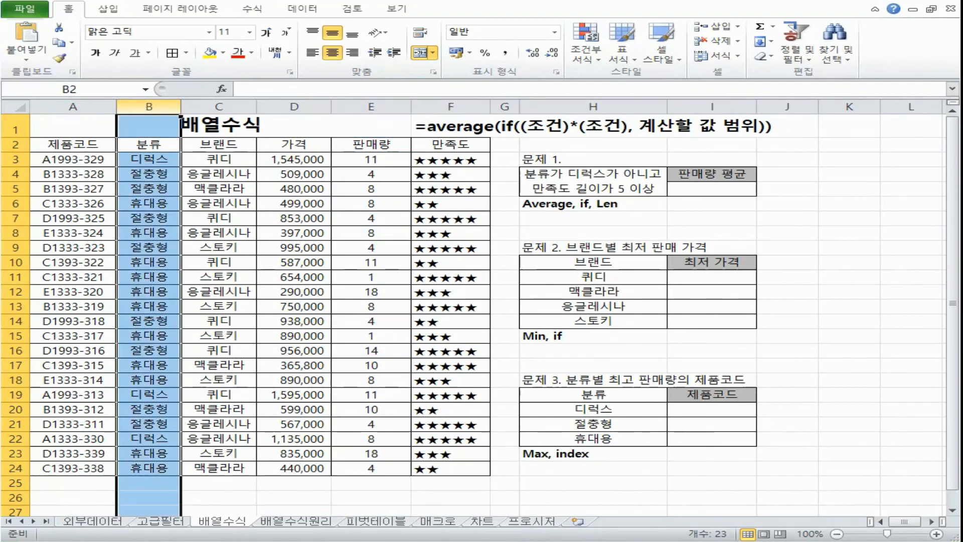
click(441, 105)
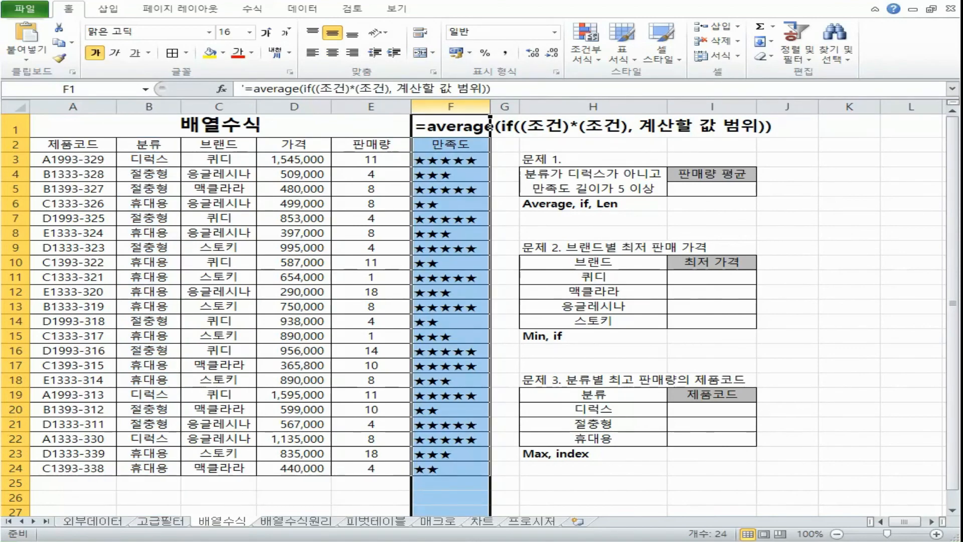
click(385, 105)
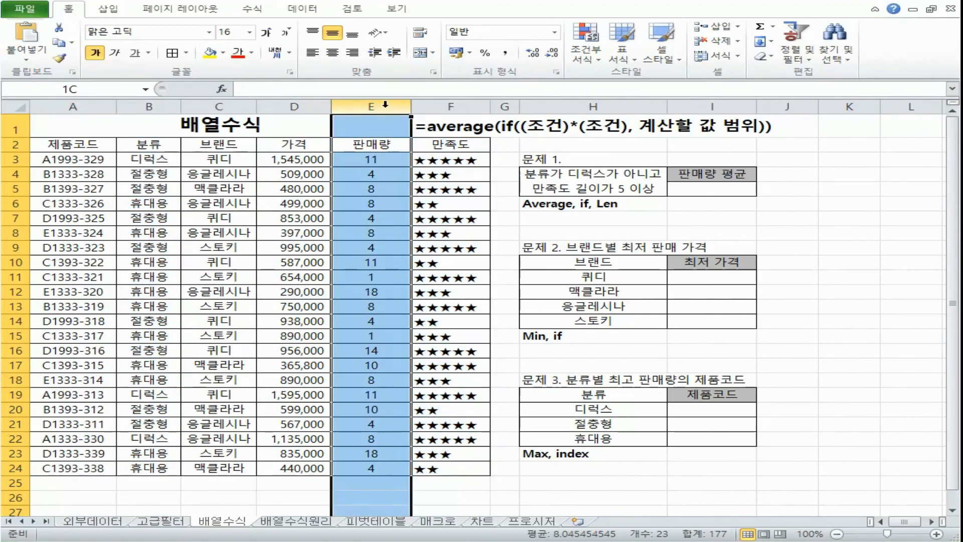
Step: Begin the problem 1 formula in I5 with AVERAGE and a nested IF: =AVERAGE(IF(
click(735, 190)
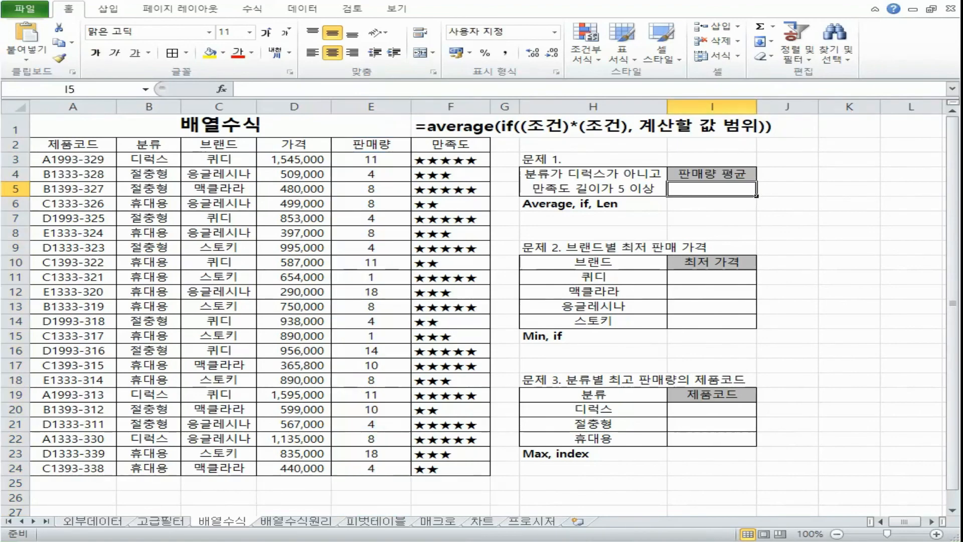
click(660, 90)
text(=av)
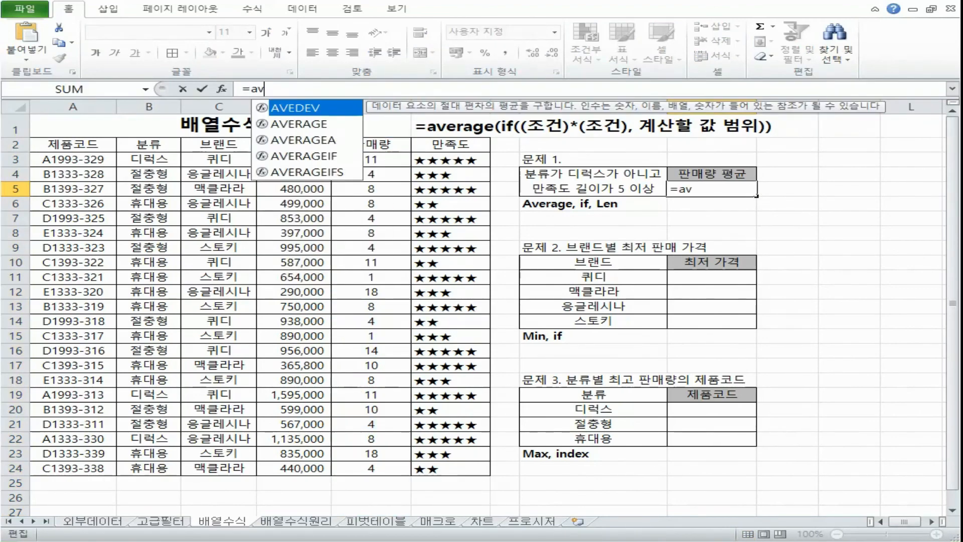
key(Down)
key(Tab)
text(if)
key(Tab)
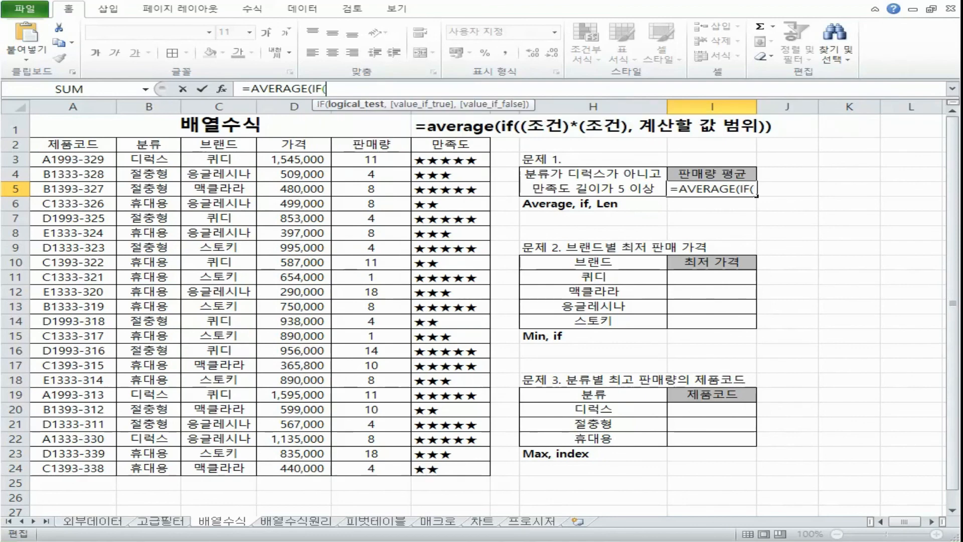
Step: Add the first condition to the I5 formula, requiring 분류 not to be 디럭스: (B3:B24<>"디럭스")
text(()
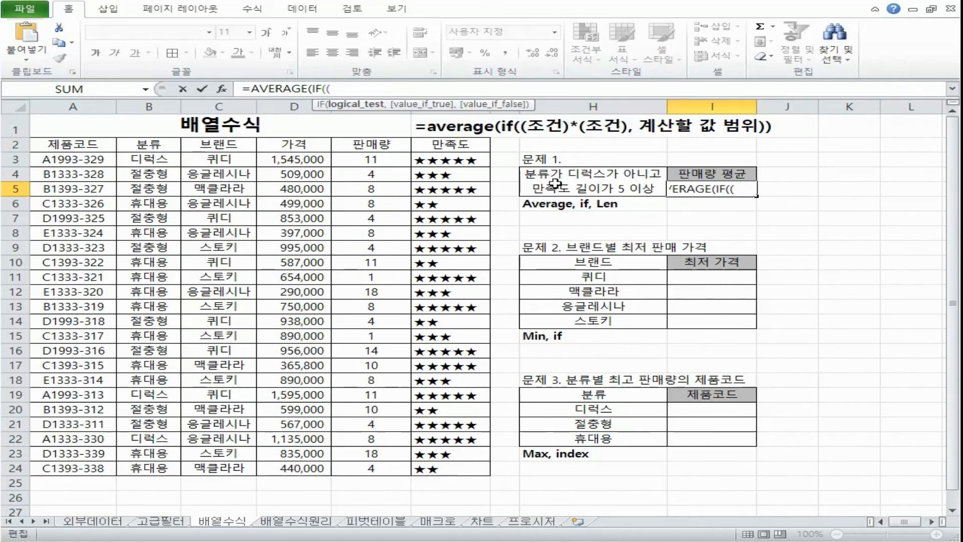
drag(135, 161, 126, 469)
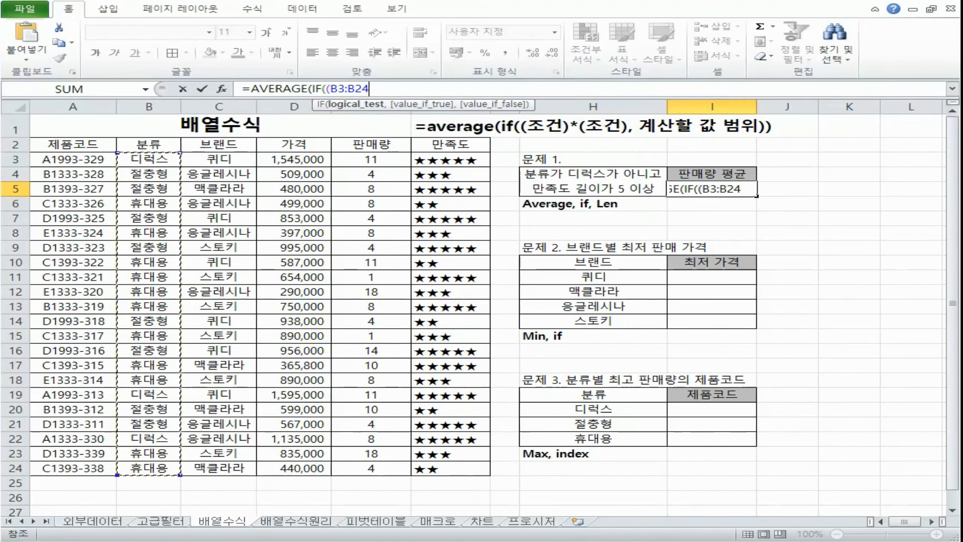
text(<>)
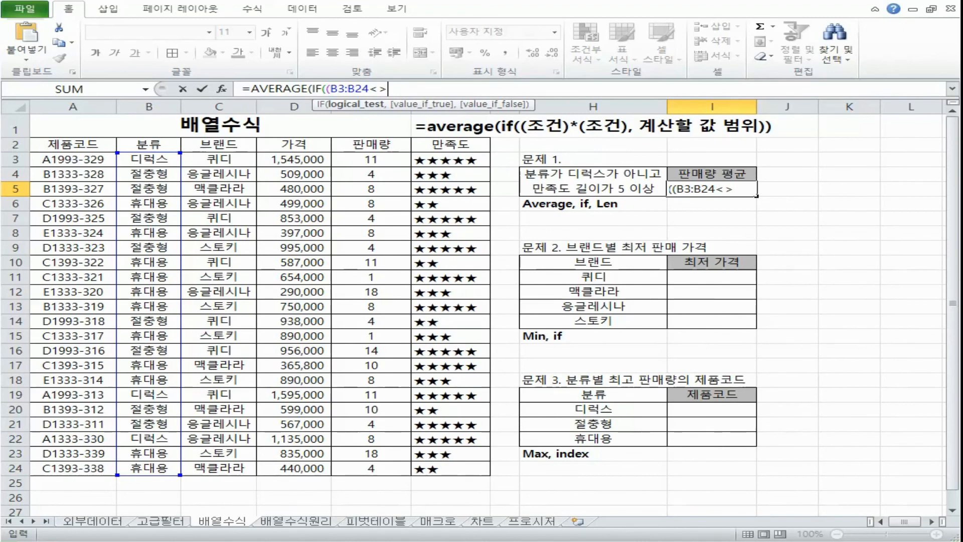
text("디럭스")*()
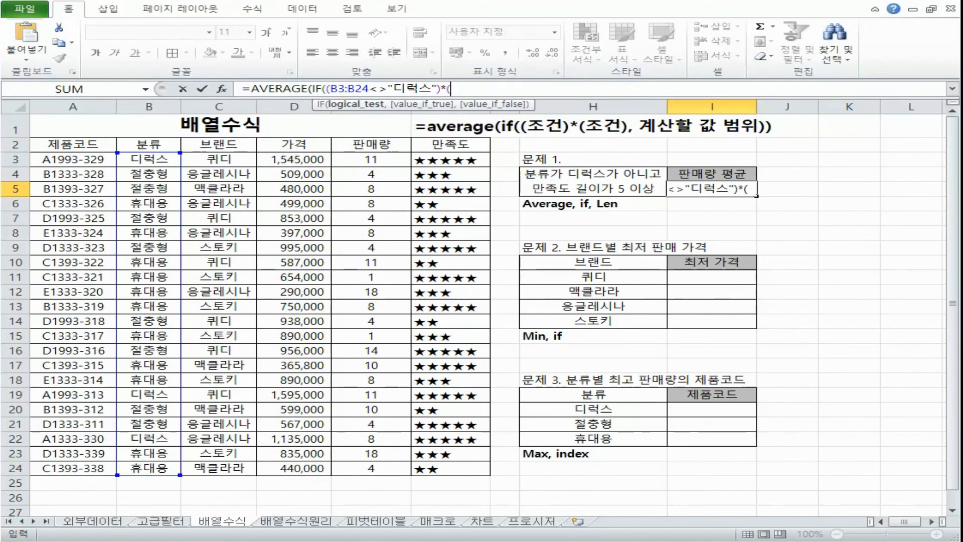
Step: Multiply in the second condition of the I5 formula, a 만족도 length of at least 5: (LEN(F3:F24)>=5)
text(len)
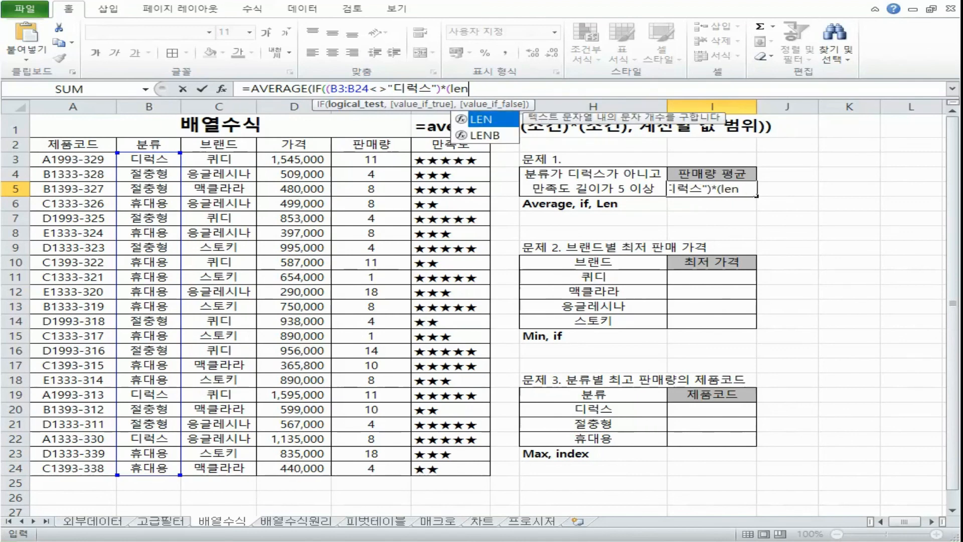
key(Tab)
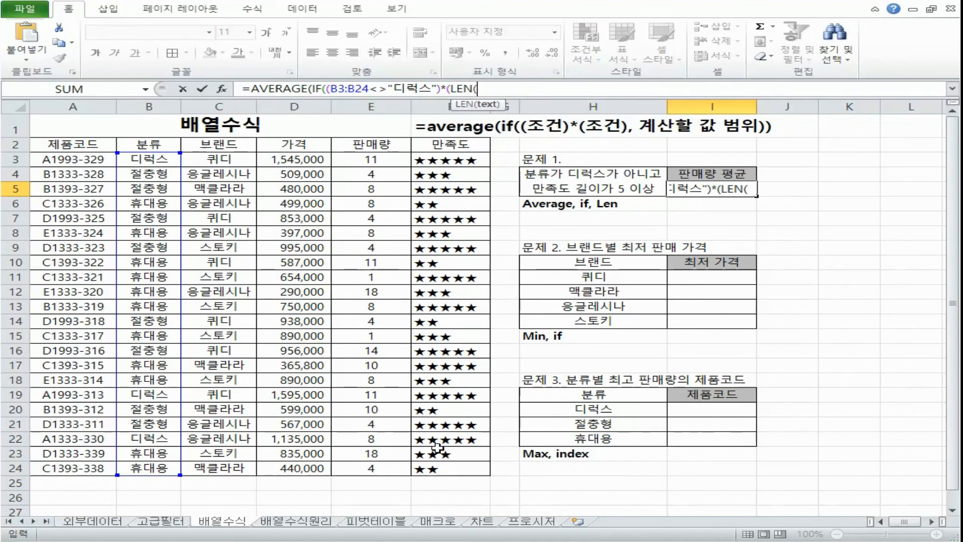
drag(458, 160, 471, 469)
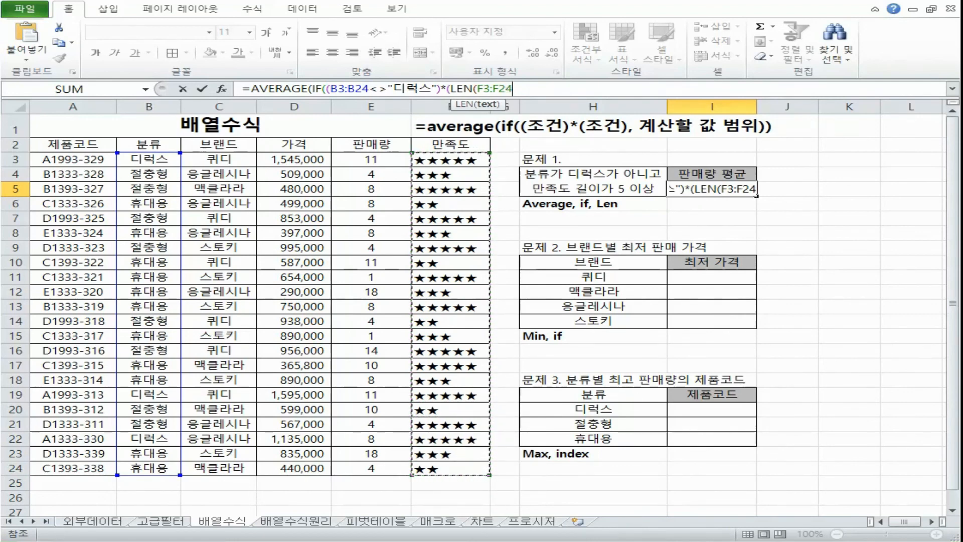
text())
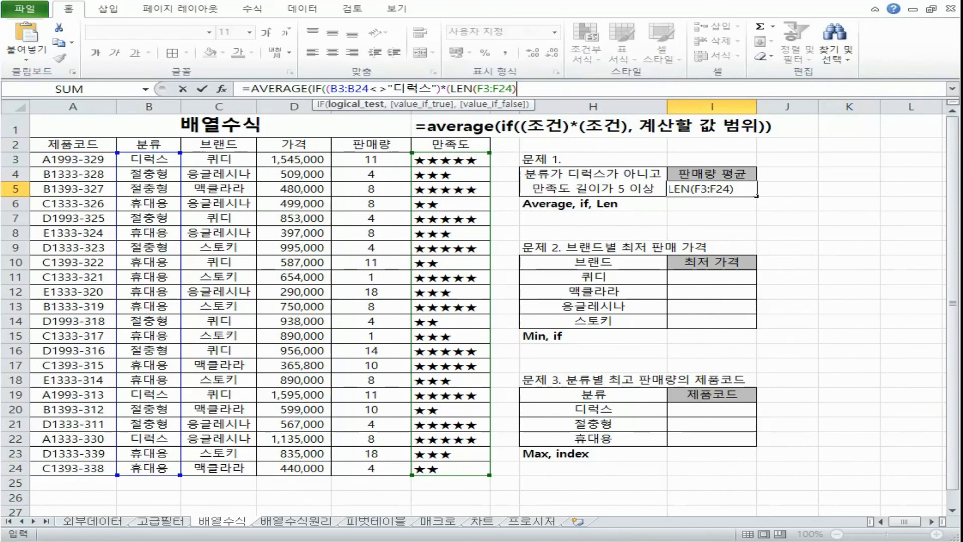
text(>=5)
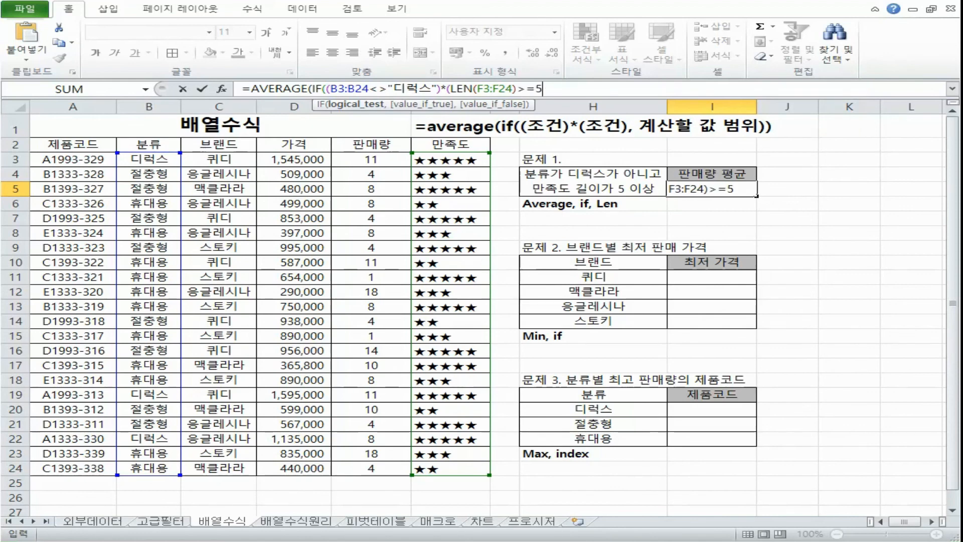
text())
Step: Give the 판매량 range E3:E24 as the values to average, close both functions and enter I5 as an array formula
text(,)
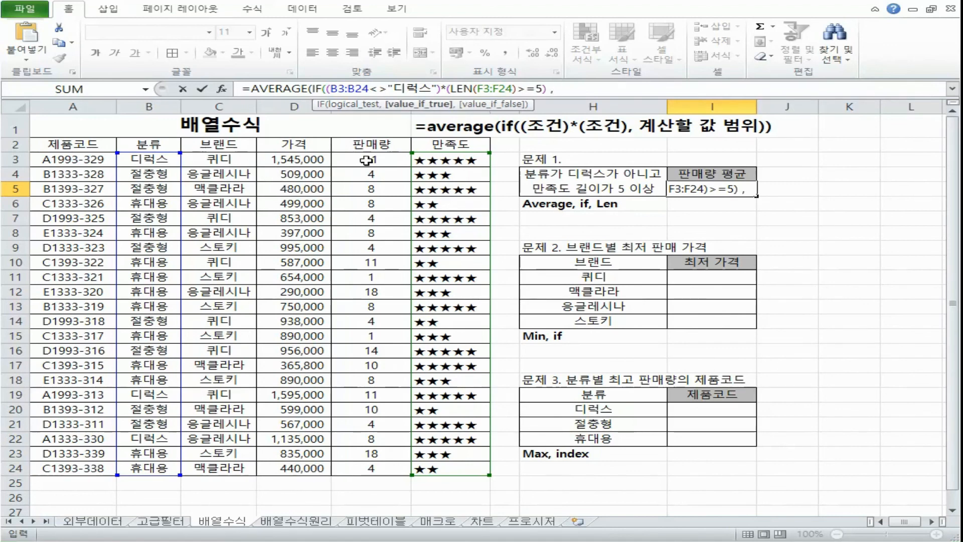
drag(371, 159, 353, 476)
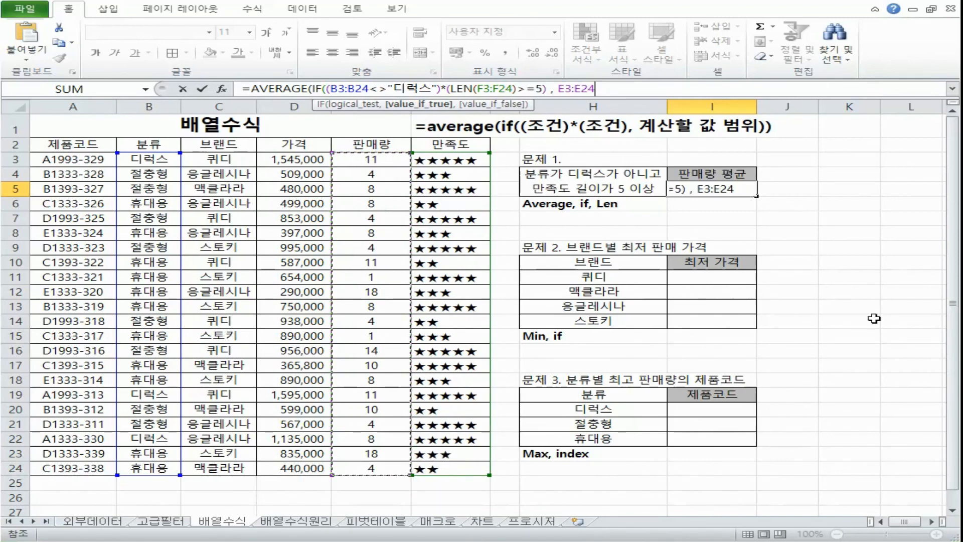
text())
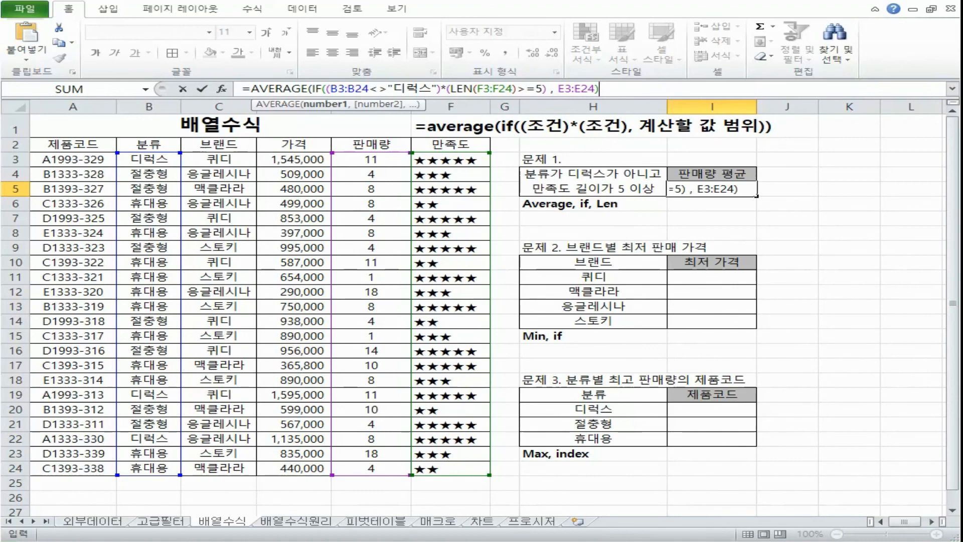
text())
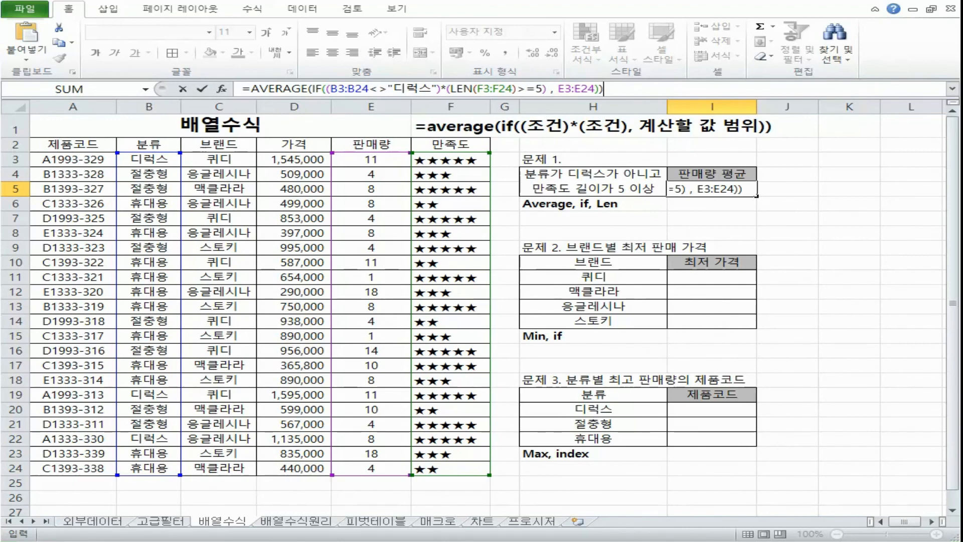
key(ctrl+shift+Return)
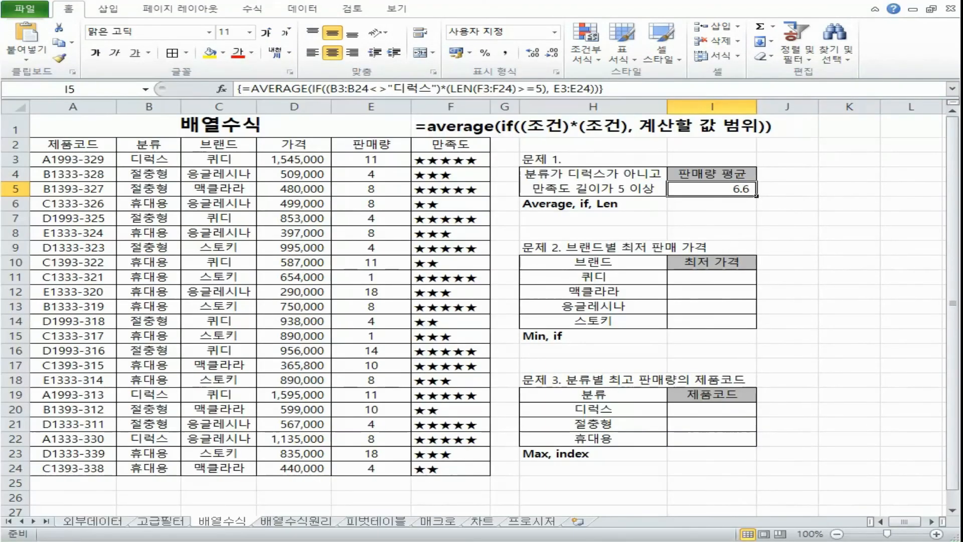
Step: Examine the B3:B24 and F3:F24 ranges in the Notepad copy of the I5 array formula
mouse_move(756, 196)
mouse_down()
mouse_move(771, 376)
mouse_move(755, 198)
mouse_up()
click(577, 541)
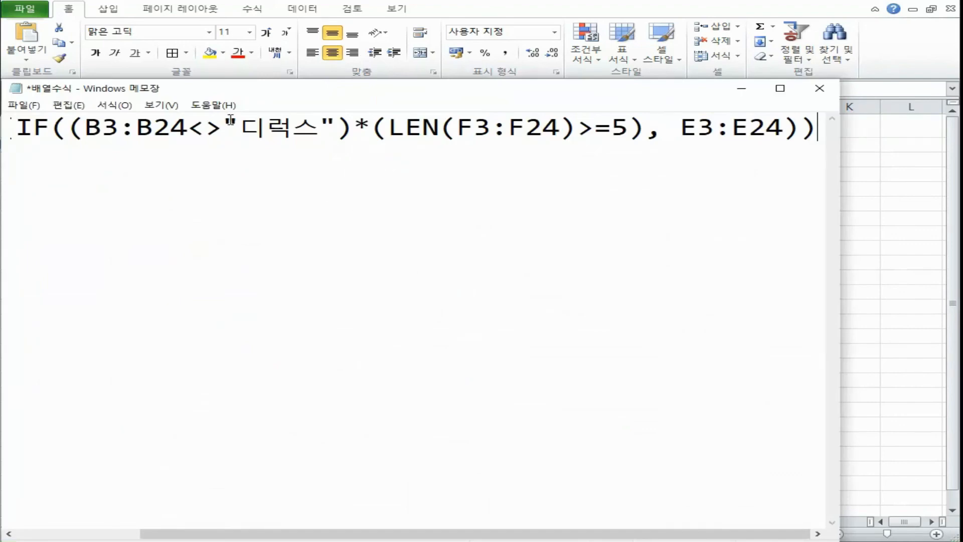
drag(85, 128, 188, 128)
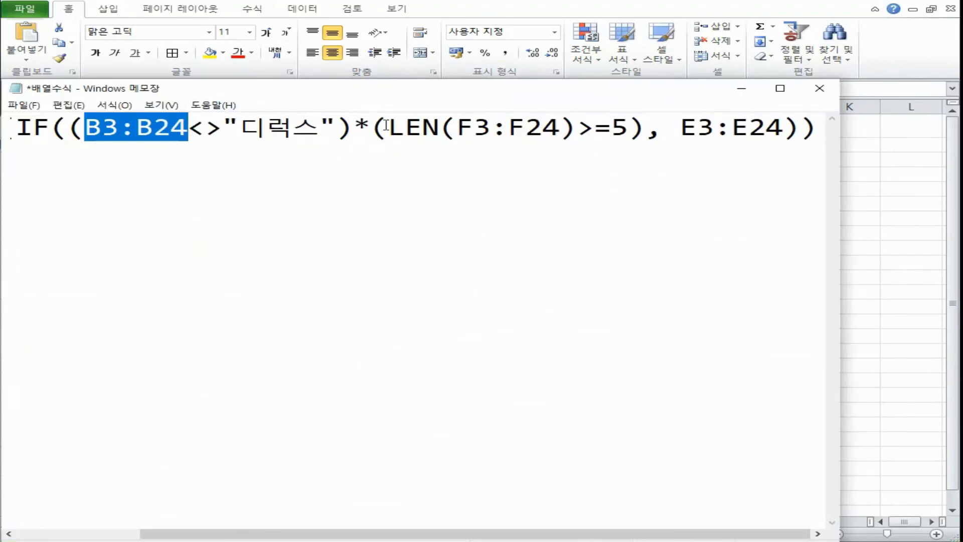
drag(457, 127, 560, 128)
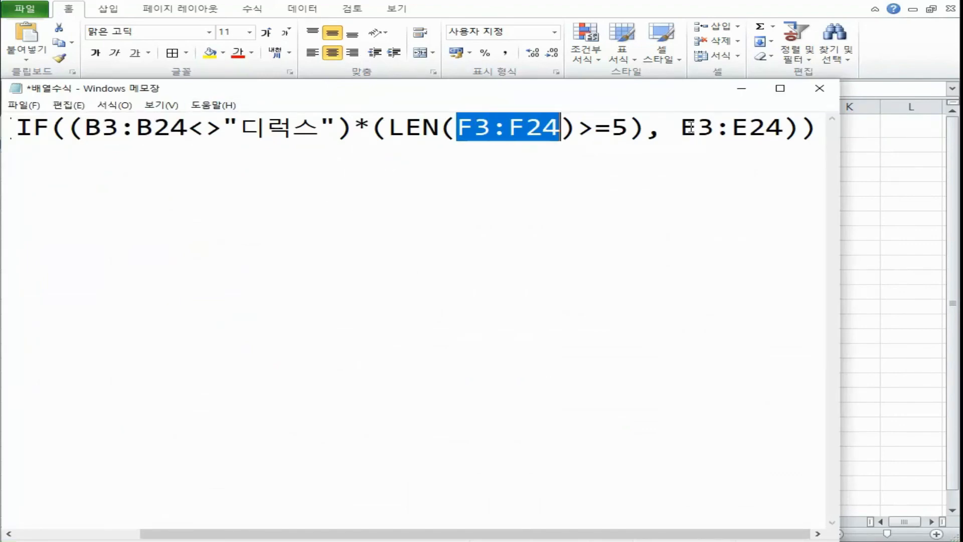
click(885, 199)
click(742, 277)
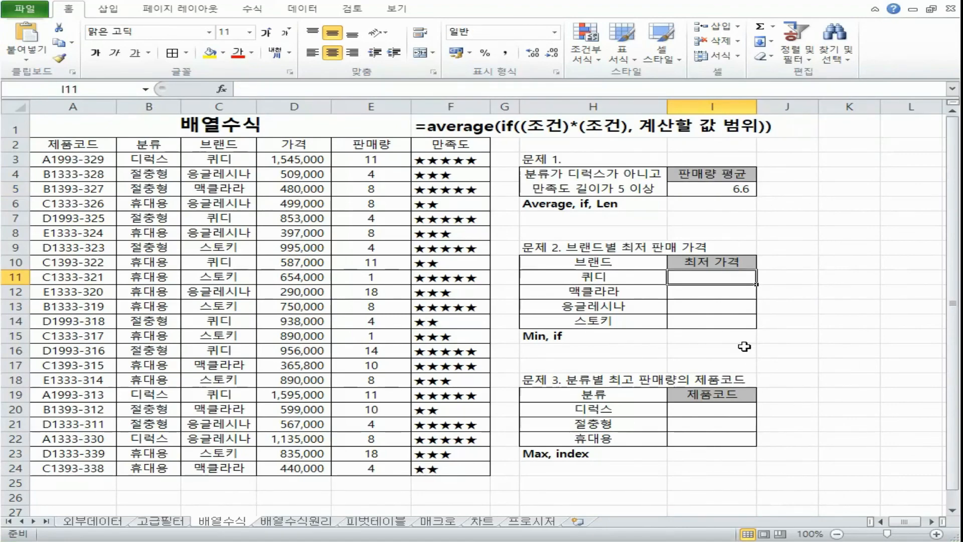
key(alt+Tab)
click(492, 128)
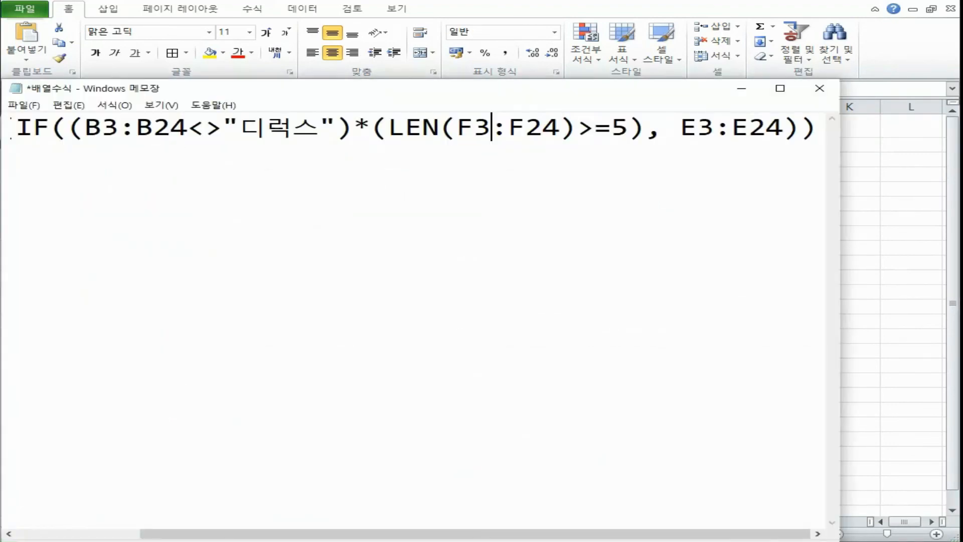
click(742, 89)
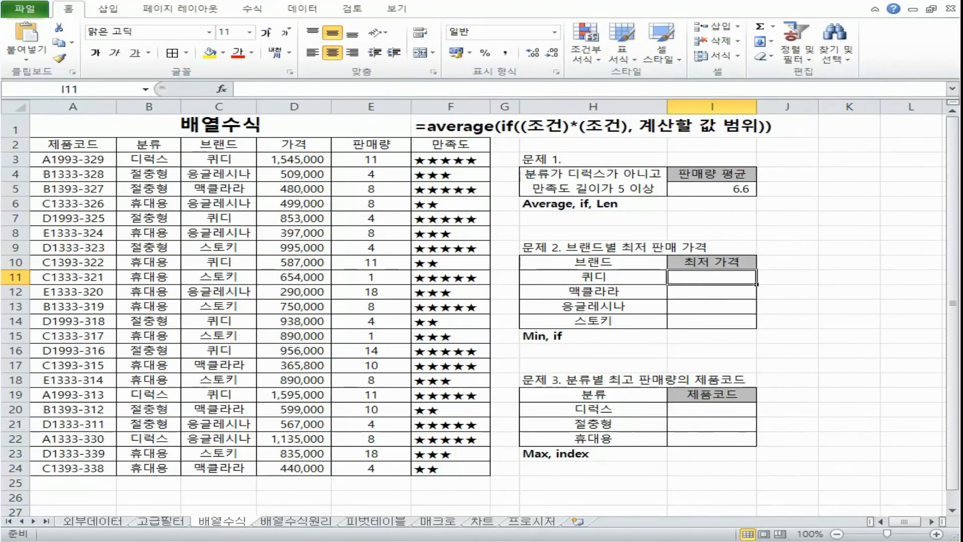
Step: Read problem 2 and its H15 function hint, and locate the 브랜드 and 가격 columns it needs
click(667, 249)
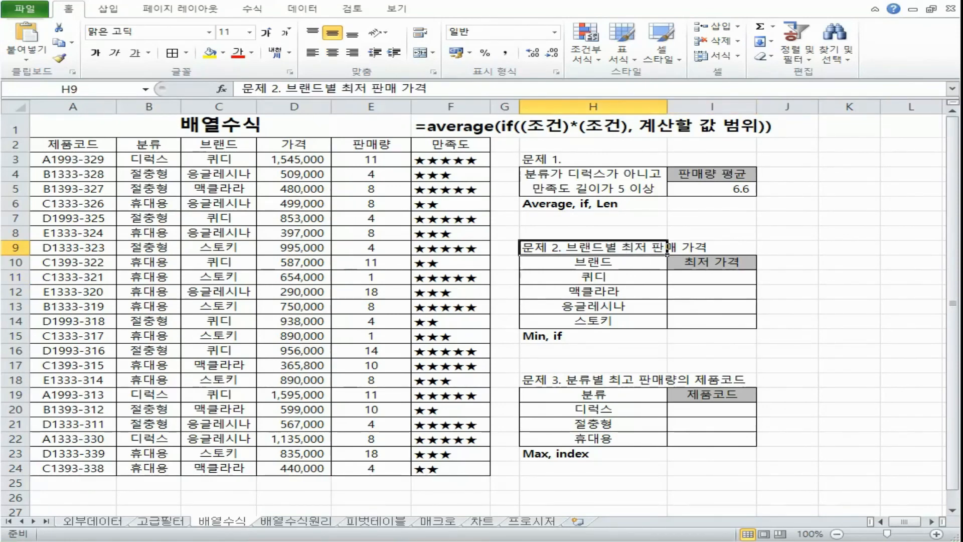
click(534, 337)
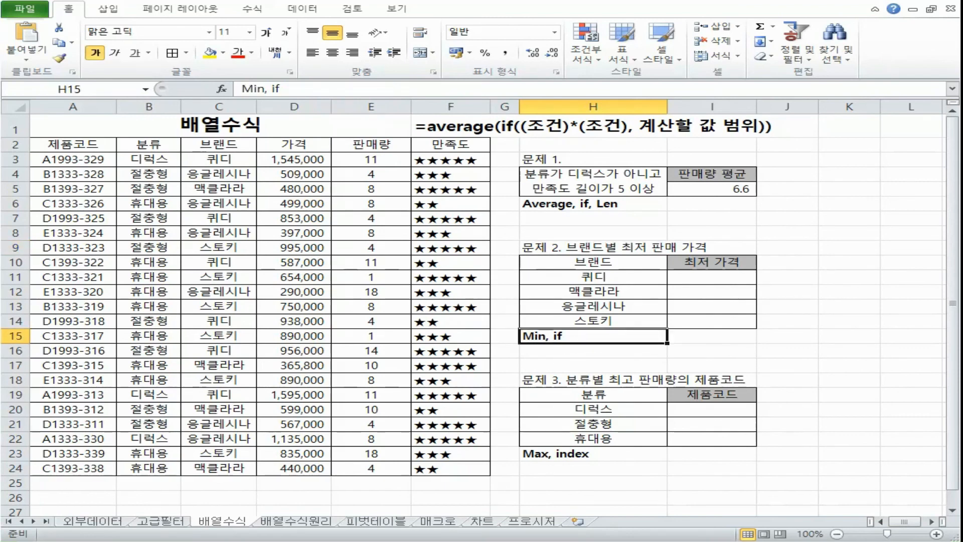
click(198, 108)
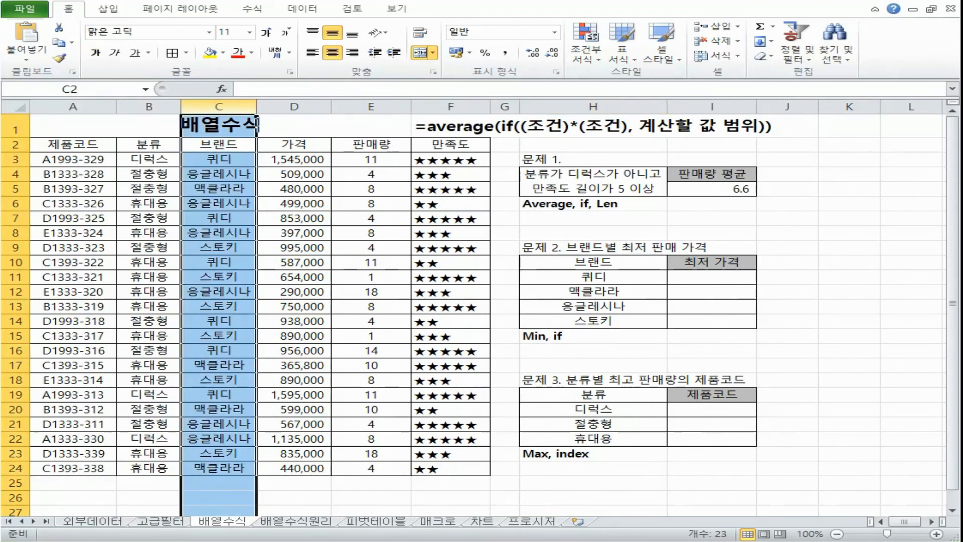
click(288, 105)
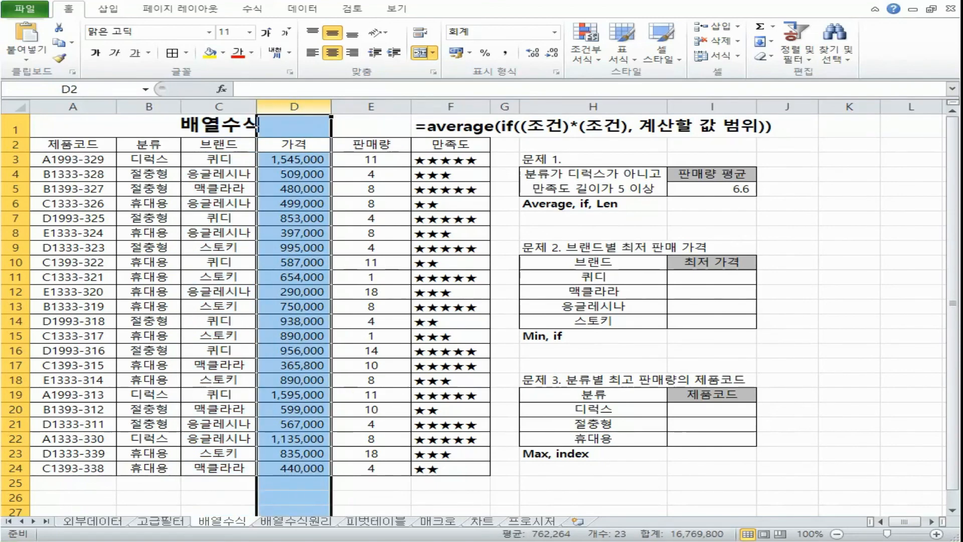
click(609, 339)
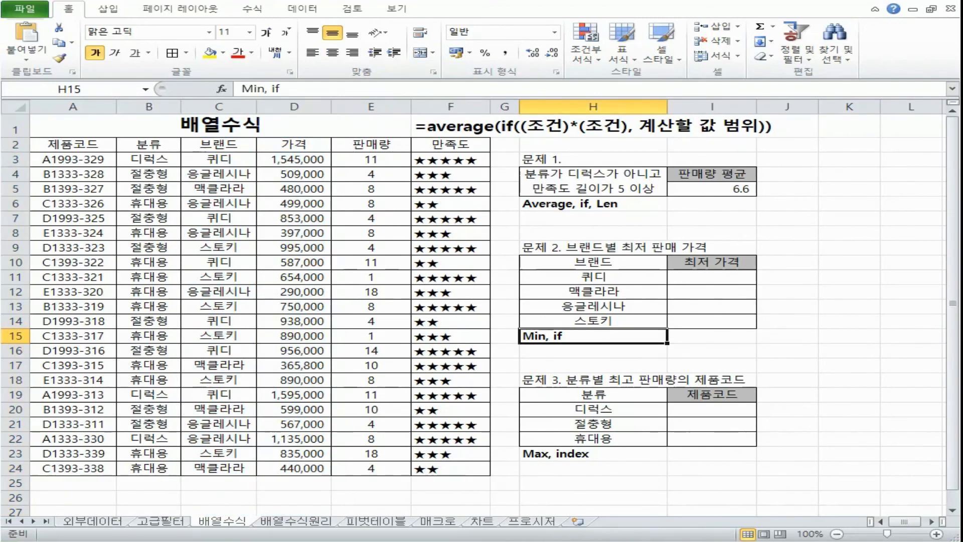
click(564, 263)
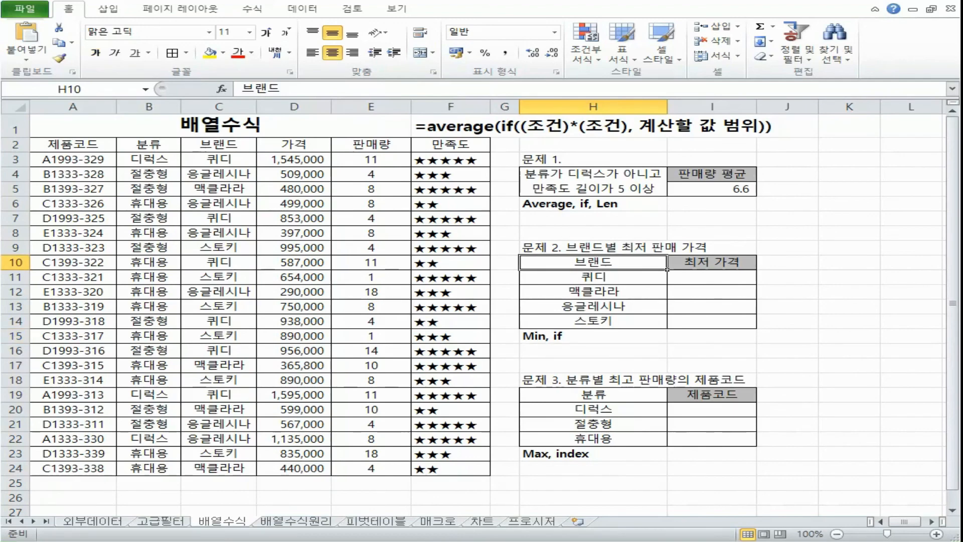
Step: Copy the template =min(if((조건)*(조건), 계산할 값 범위)) from the Notepad notes into H8 as text
key(alt+Tab)
drag(15, 271, 605, 271)
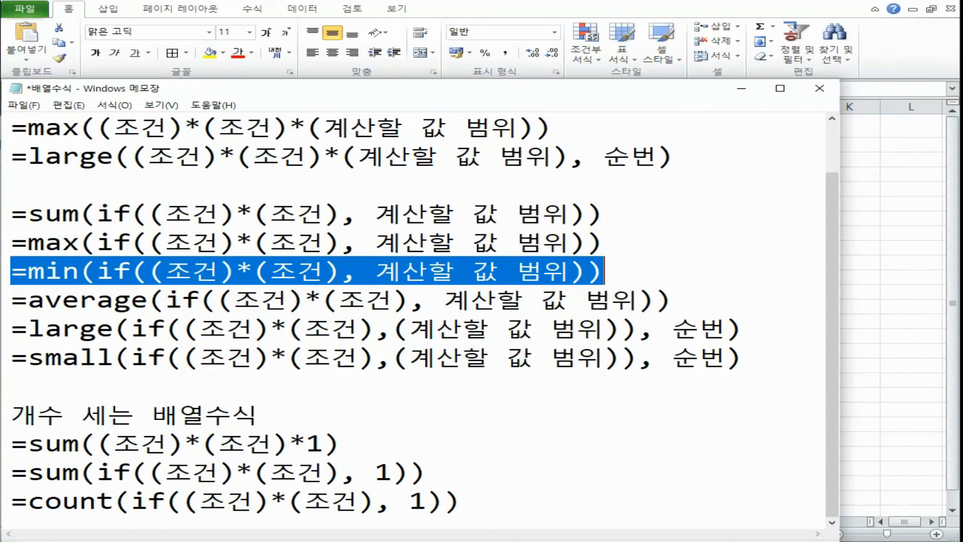
key(alt+Tab)
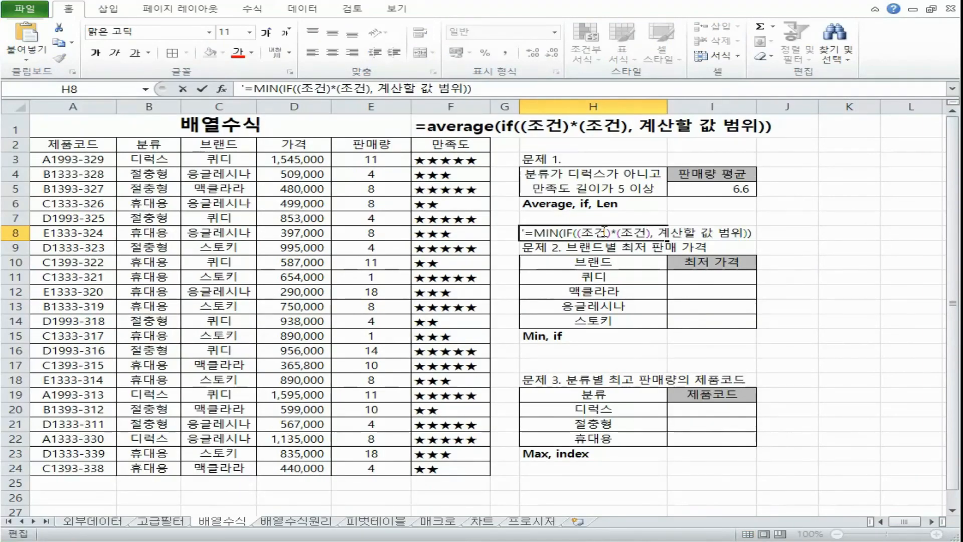
Step: Reduce the H8 template to a single condition so it reads =MIN(IF( 조건 , 계산할 값 범위))
drag(611, 233, 653, 233)
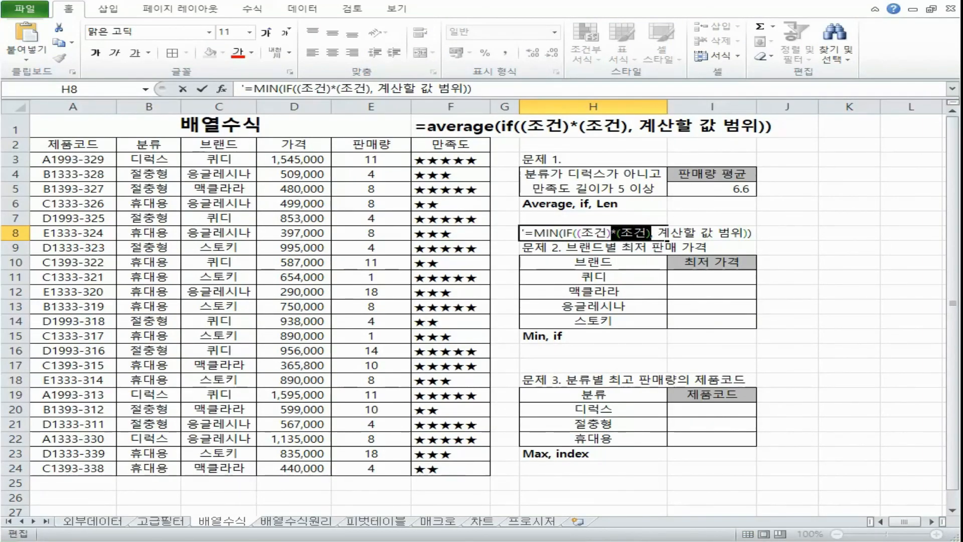
key(Delete)
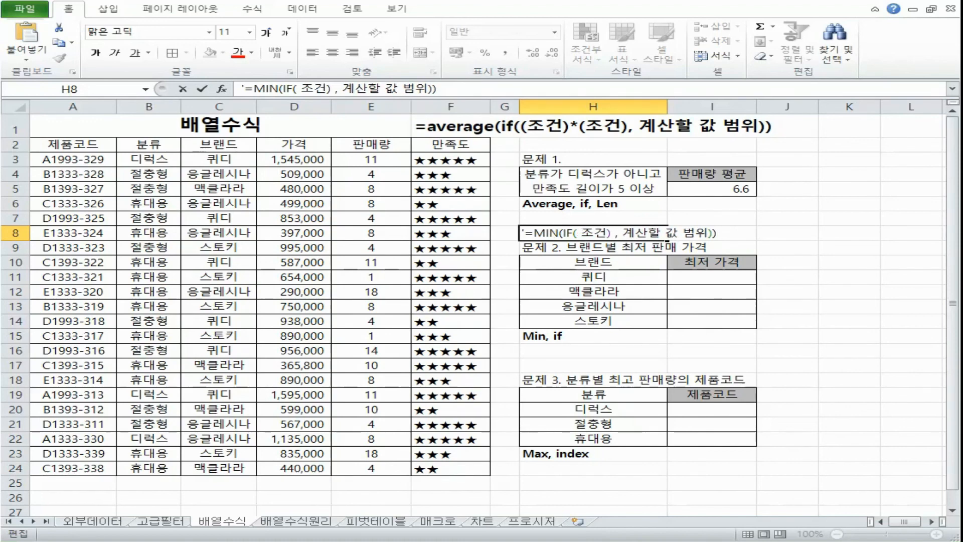
key(BackSpace)
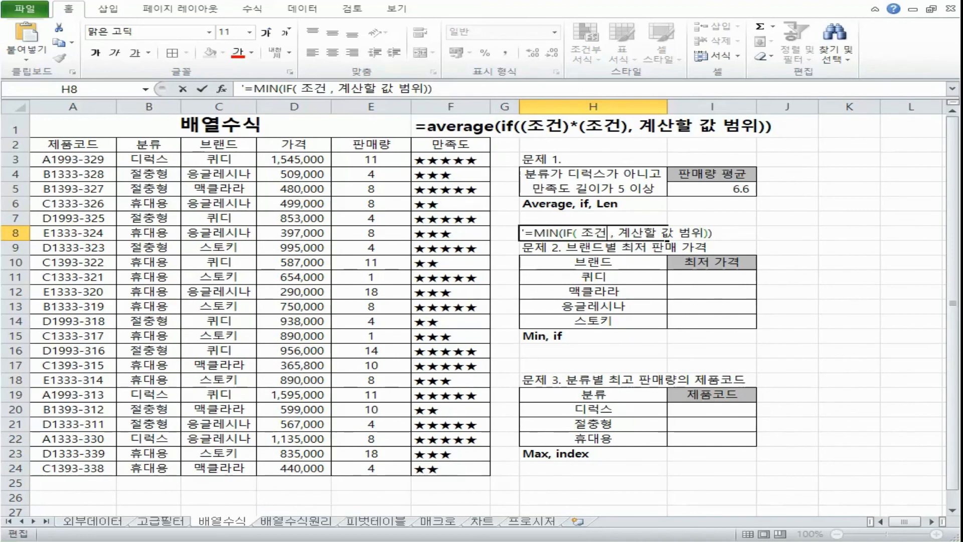
drag(608, 233, 616, 233)
click(627, 233)
drag(549, 233, 713, 233)
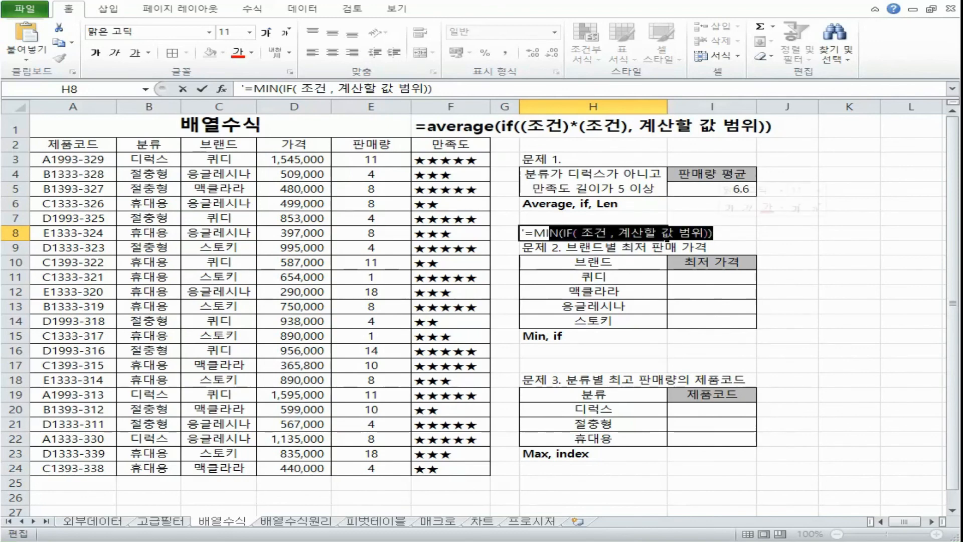
Step: Begin the I11 formula with MIN and IF, testing the absolute 브랜드 range $C$3:$C$24 against H11
click(712, 277)
text(=)
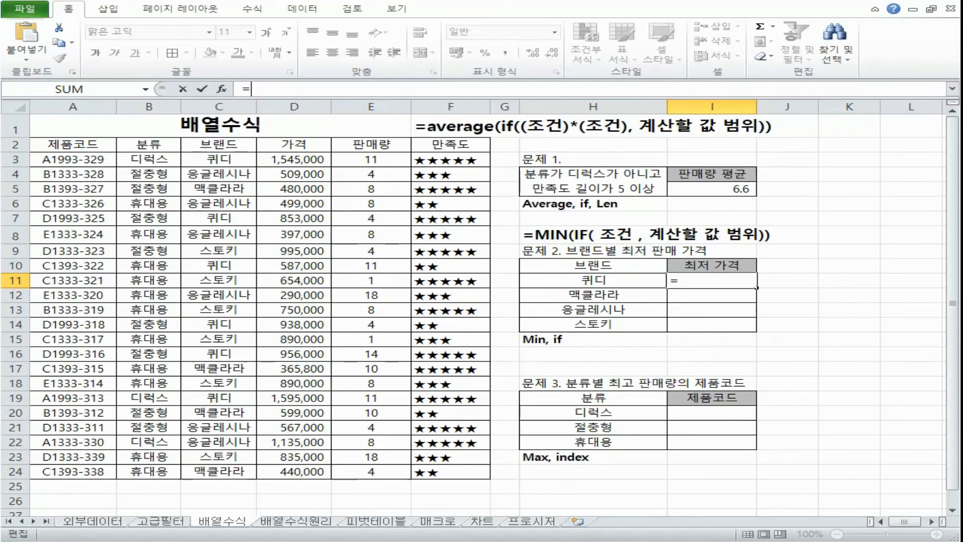
text(min)
key(Tab)
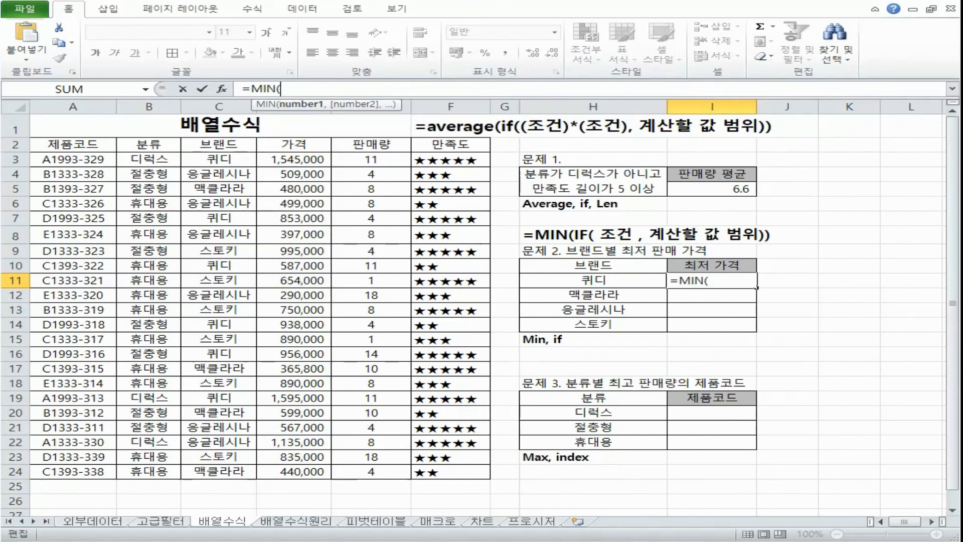
text(if)
key(Tab)
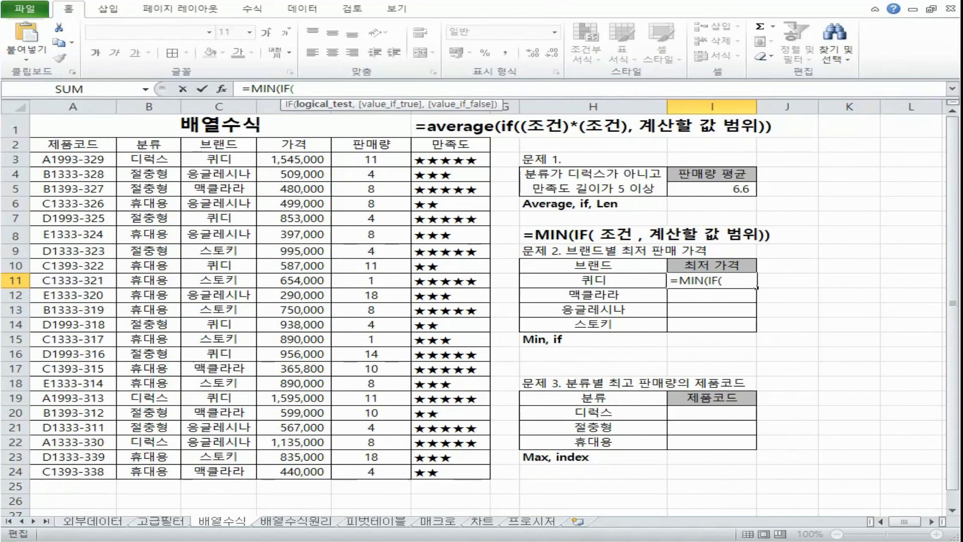
drag(238, 160, 210, 474)
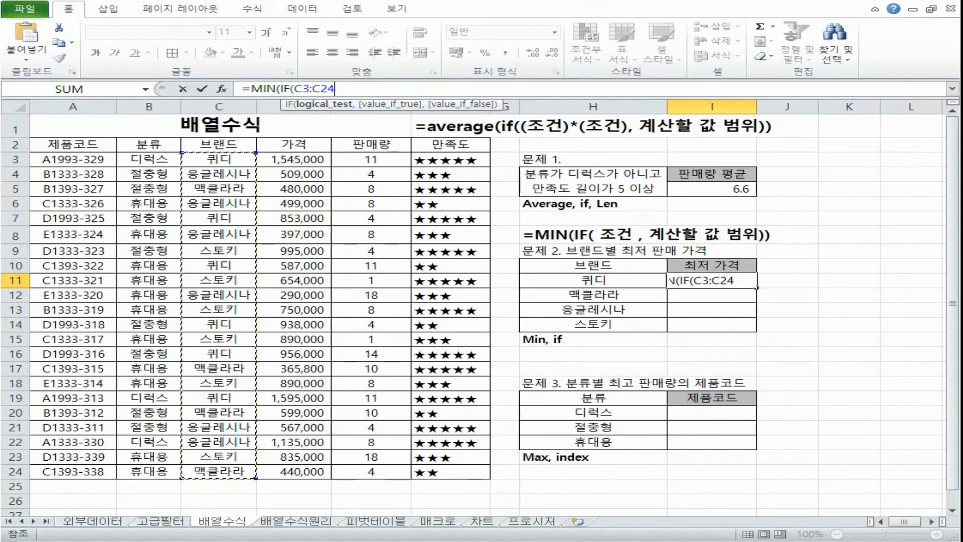
key(F4)
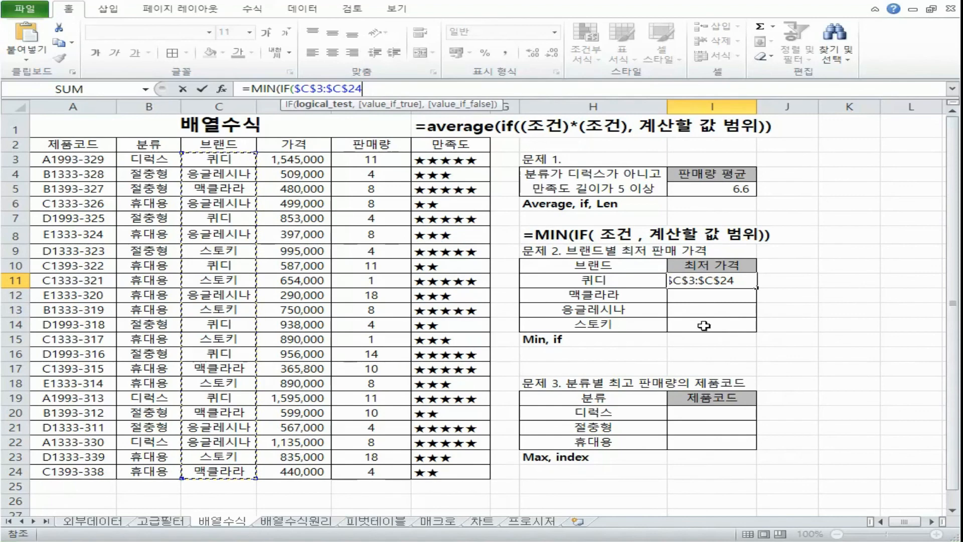
text(=)
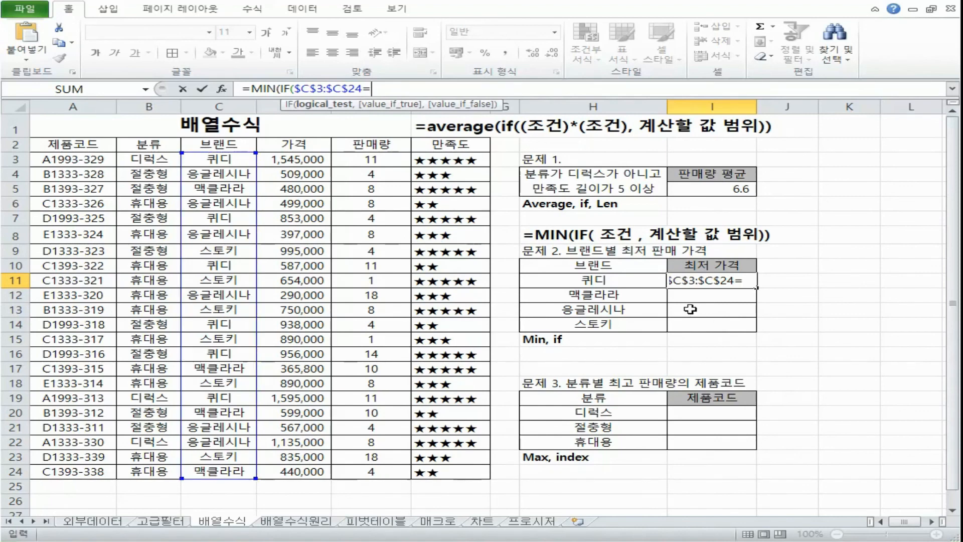
click(641, 281)
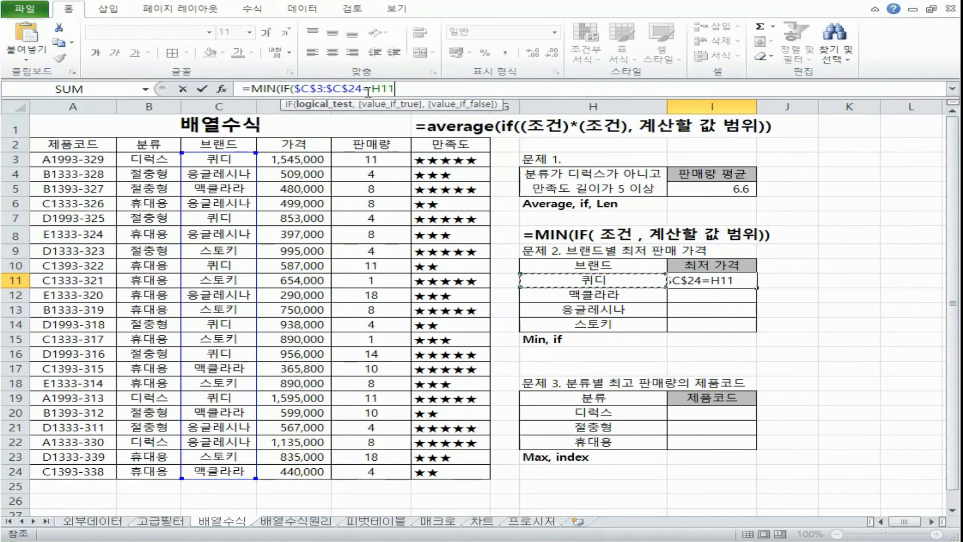
Step: Complete I11 as an array formula with the absolute 가격 range $D$3:$D$24 and fill it down to I14
text(,)
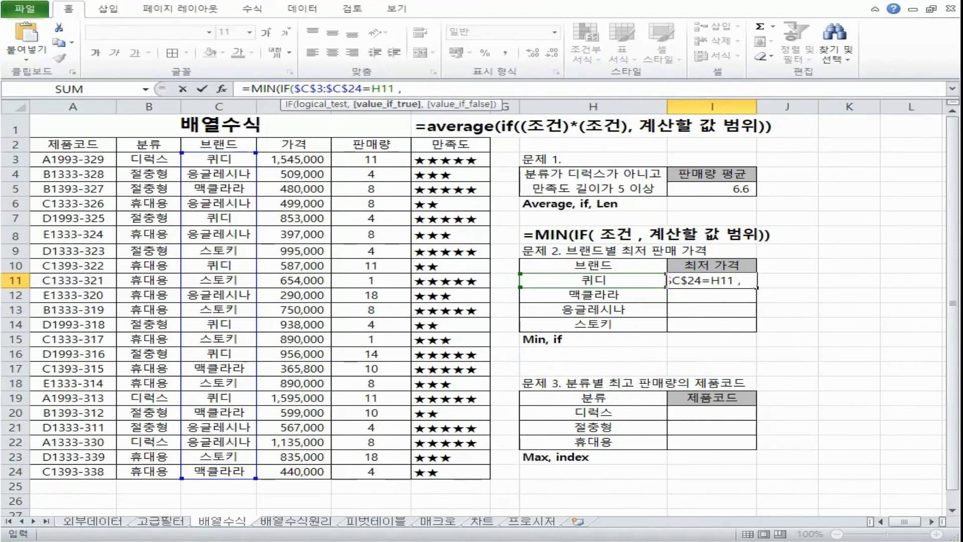
drag(315, 159, 293, 472)
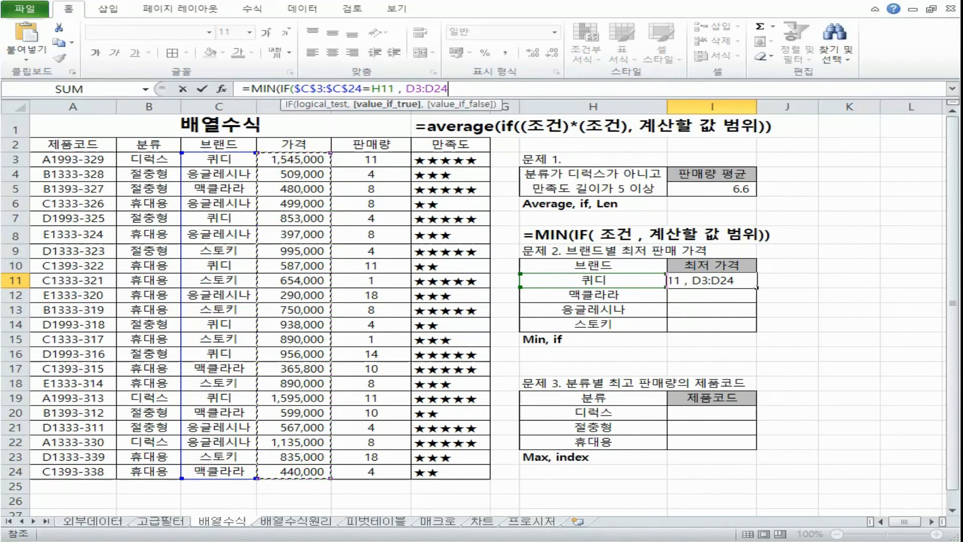
key(F4)
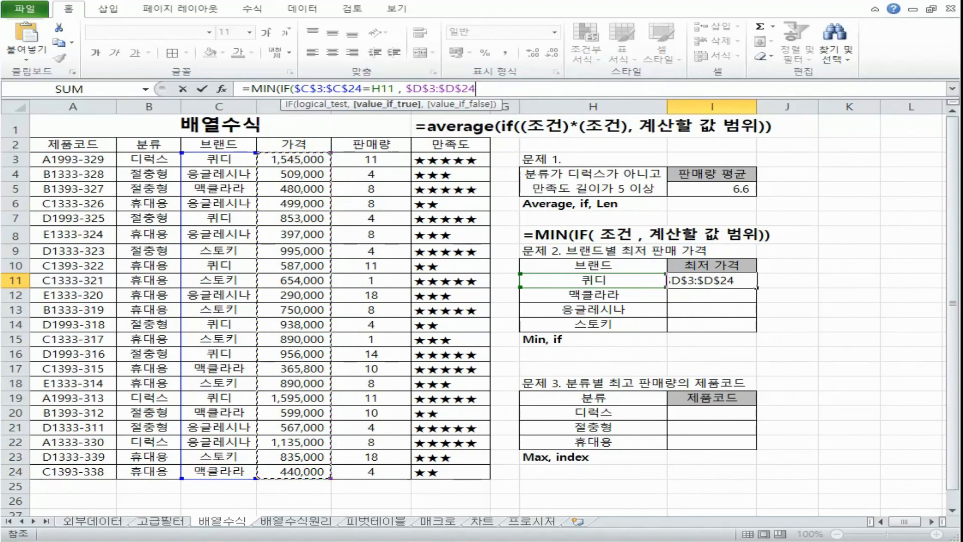
text()))
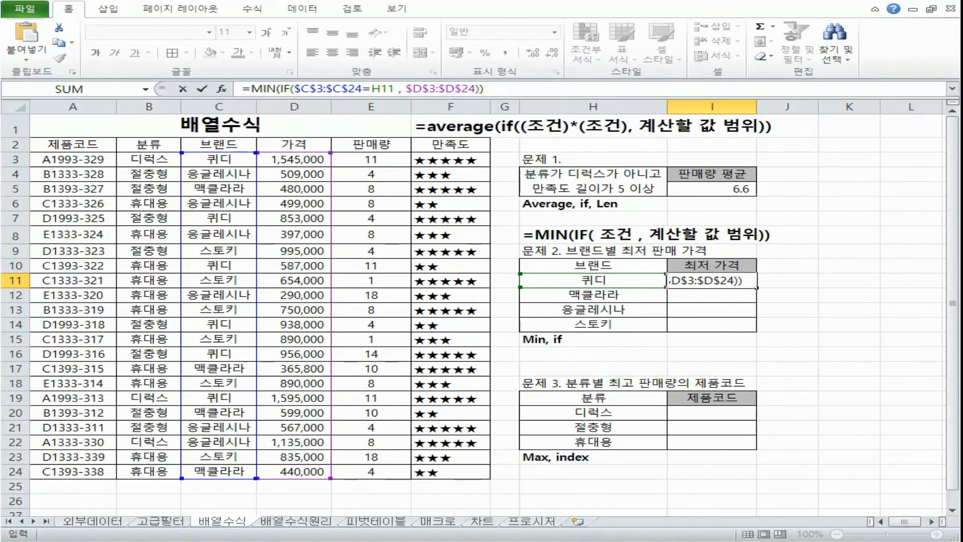
key(ctrl+shift+Return)
drag(756, 287, 756, 329)
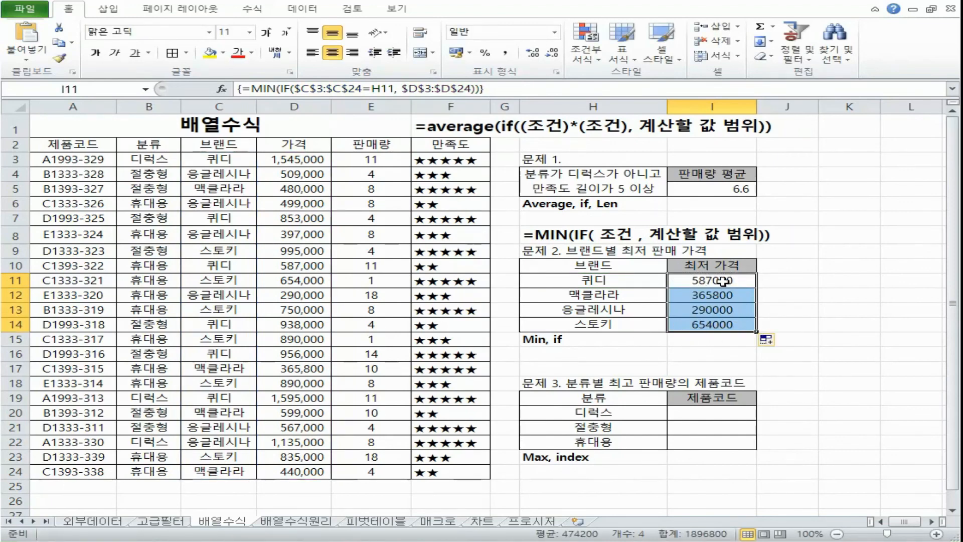
Step: Examine the brand cell reference in each filled 최저 가격 formula from I11 down to I14
double_click(746, 285)
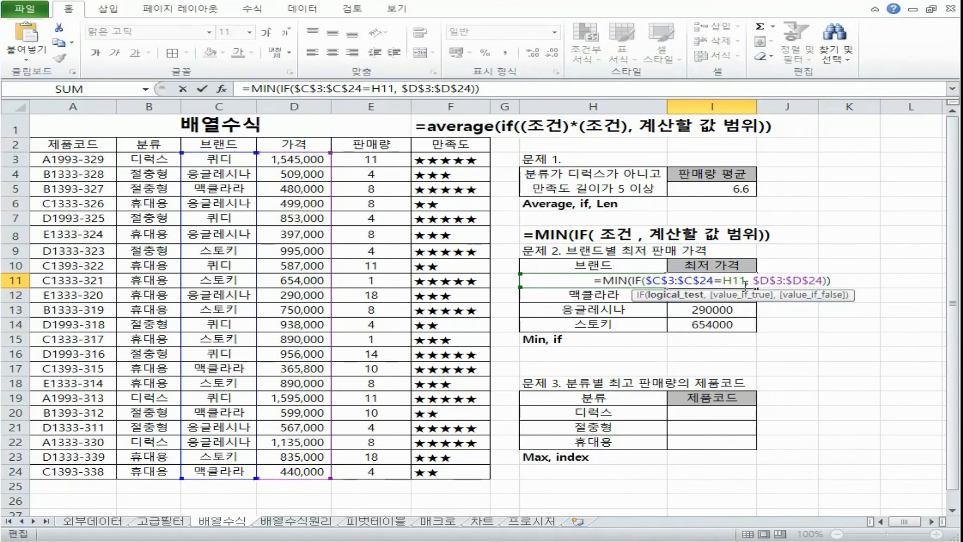
click(733, 280)
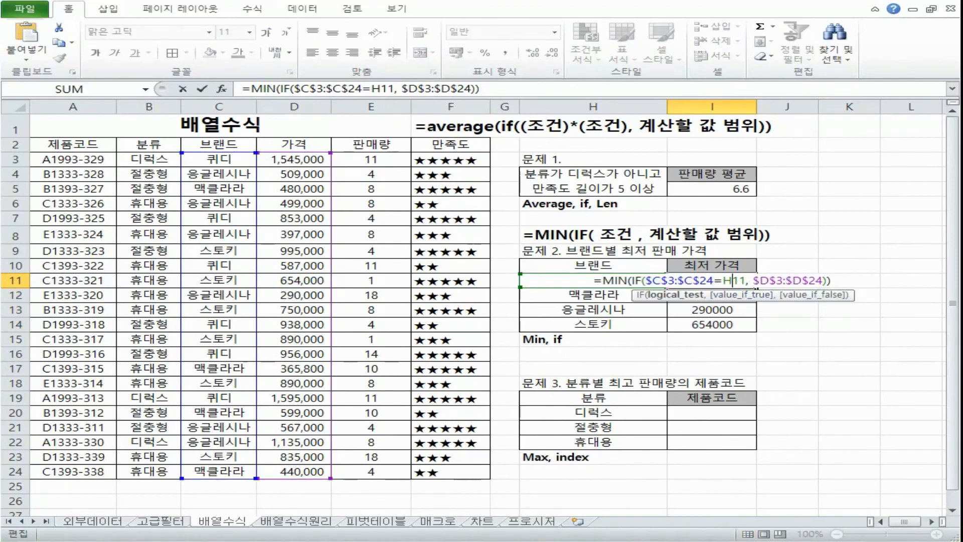
key(ctrl+shift+Return)
double_click(712, 298)
key(ctrl+shift+Return)
double_click(748, 309)
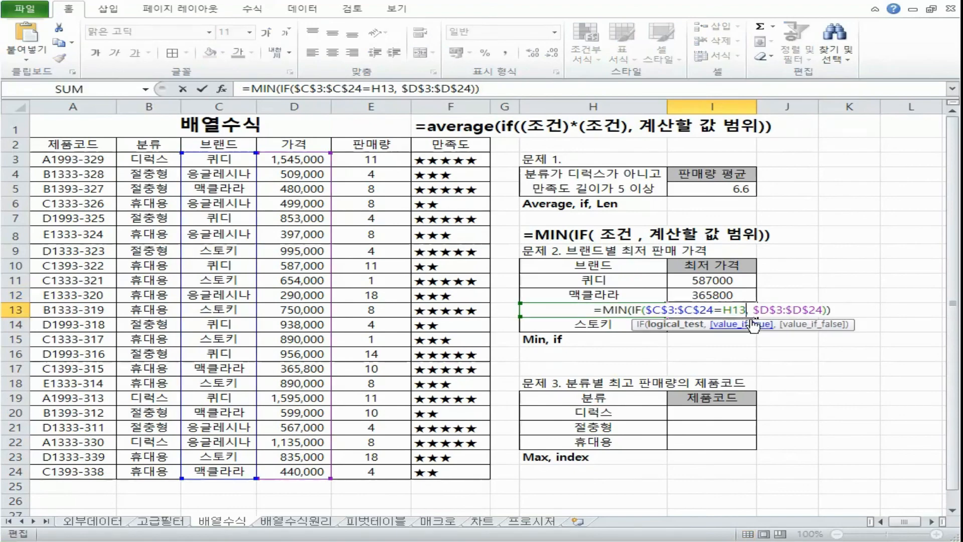
key(ctrl+shift+Return)
double_click(752, 324)
click(727, 324)
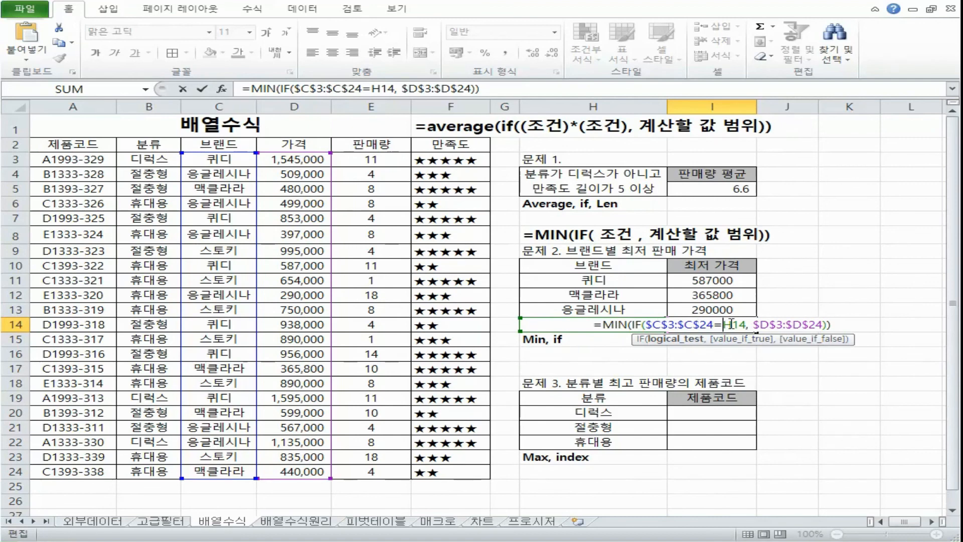
key(Escape)
Step: Recheck the fixed ranges in the formulas of I13, I12 and I11, keeping I11 as an array formula
double_click(699, 309)
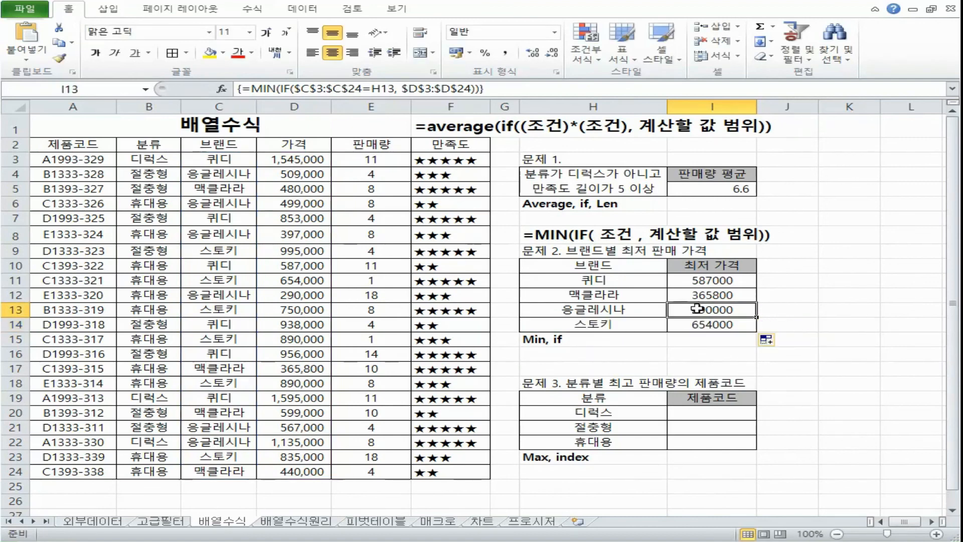
key(Escape)
double_click(698, 296)
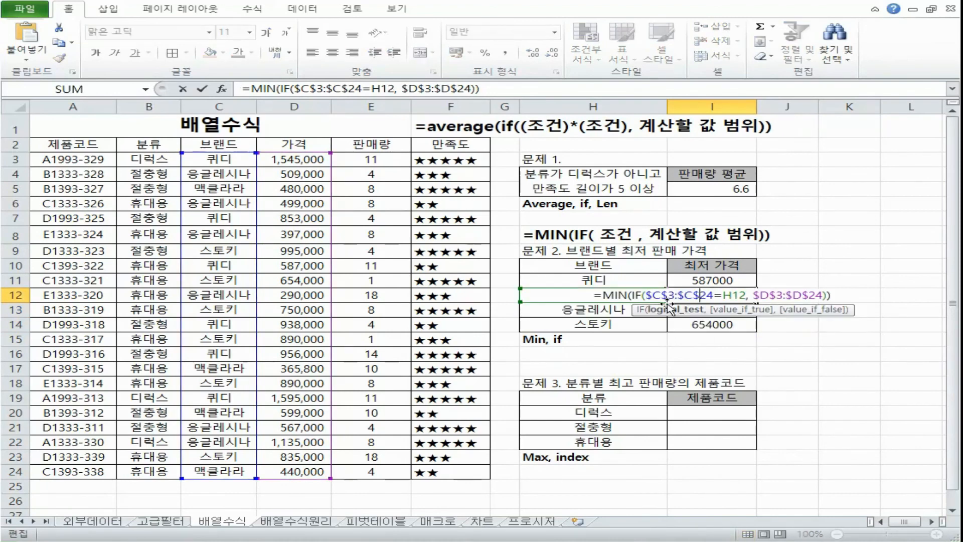
key(Escape)
double_click(695, 280)
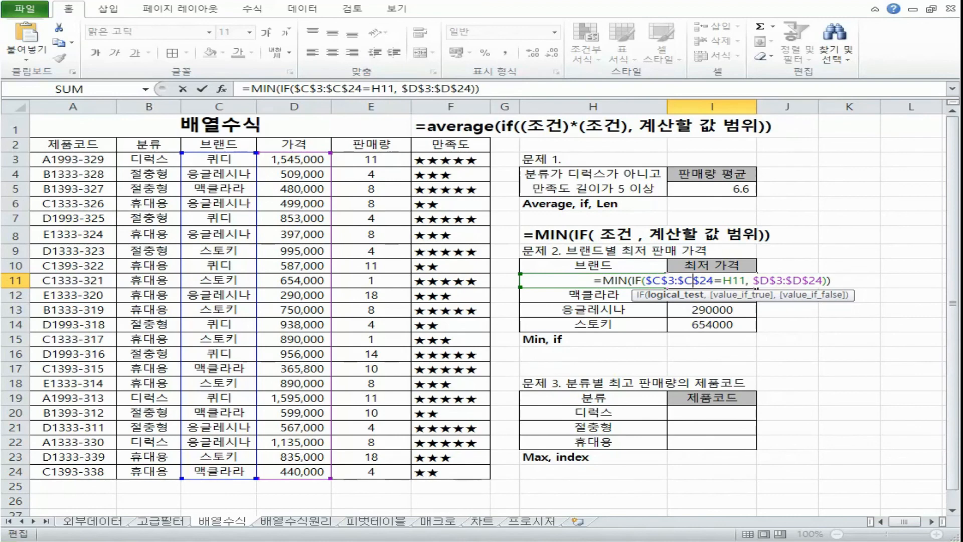
key(ctrl+shift+Return)
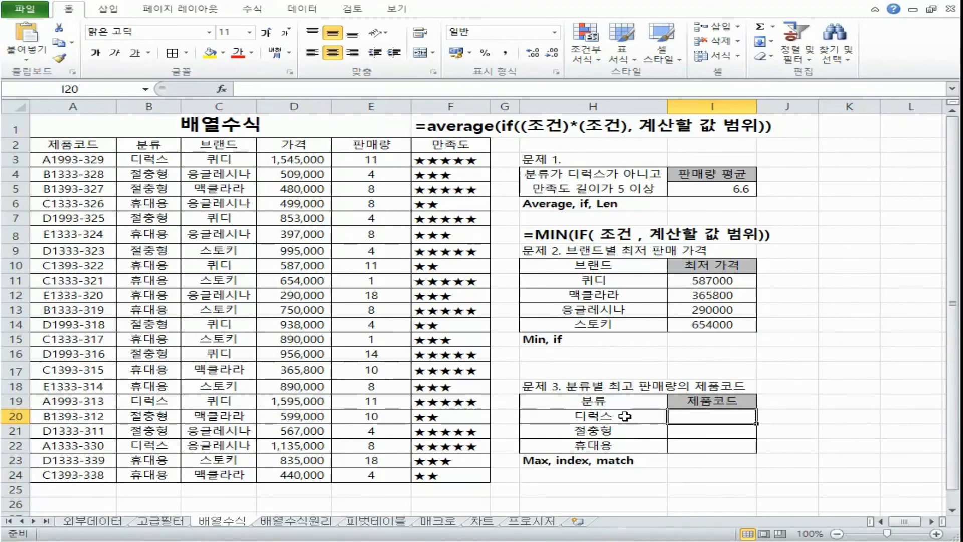
Step: Read problem 3 and its H23 function hint, and locate the 분류, 판매량 and 제품코드 data it needs
drag(625, 402, 624, 445)
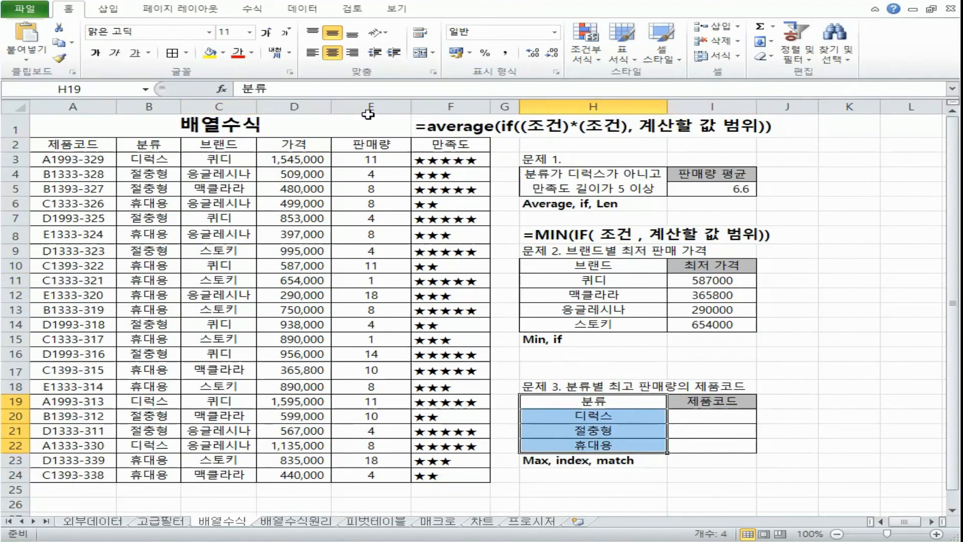
click(372, 106)
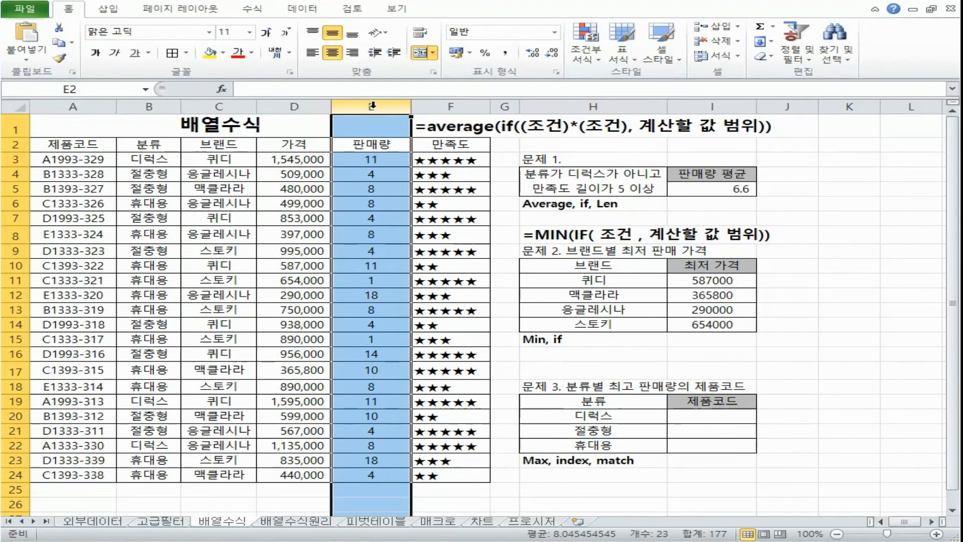
drag(95, 160, 79, 472)
drag(727, 402, 733, 445)
click(735, 417)
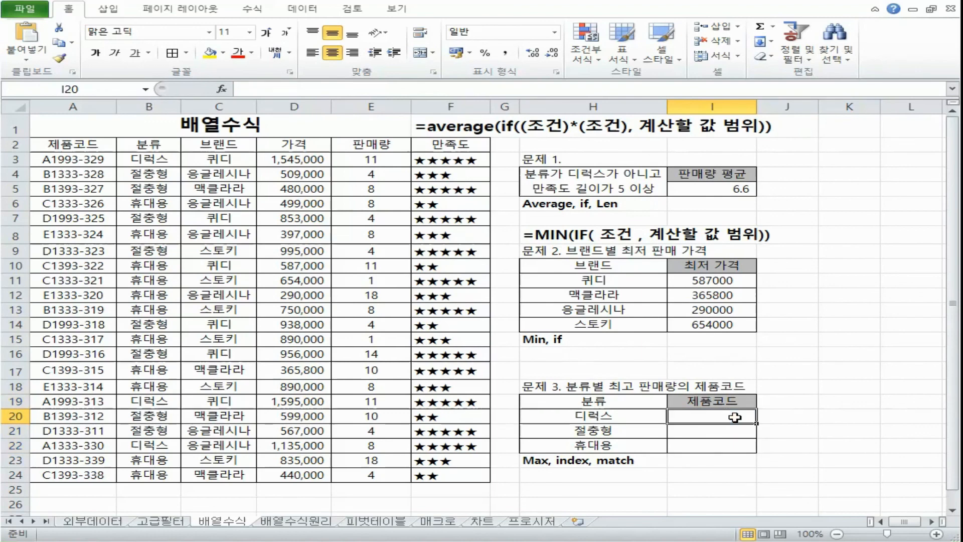
click(89, 161)
drag(89, 161, 76, 474)
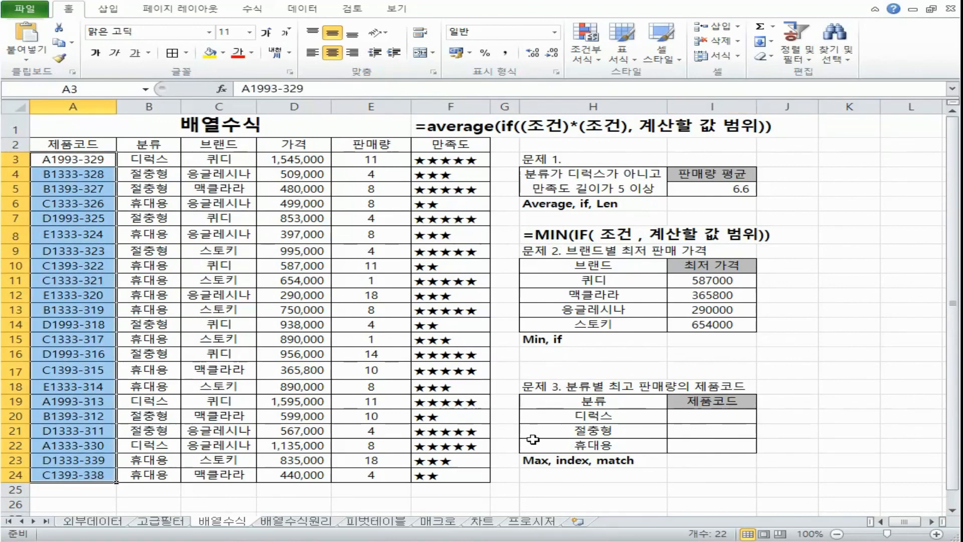
click(536, 461)
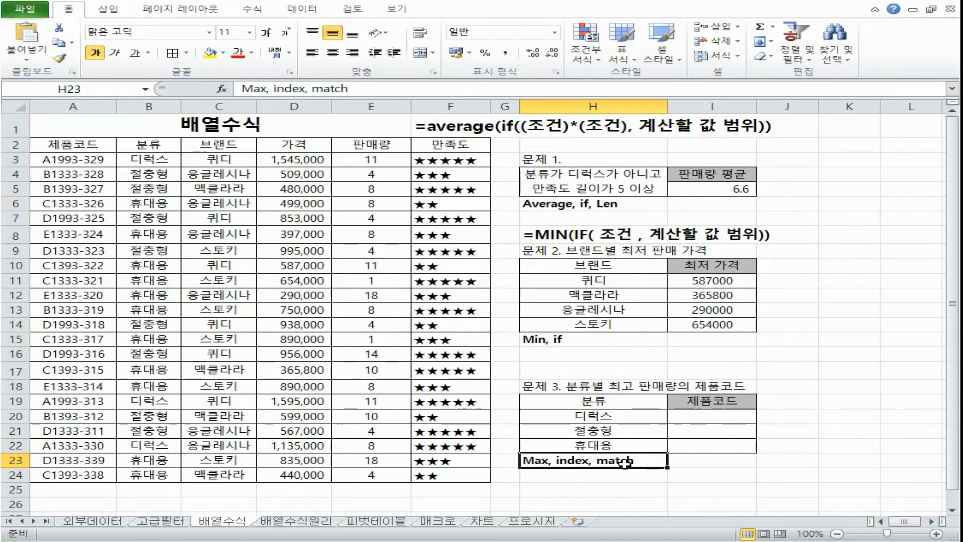
Step: Review problem 3's empty 제품코드 answer cells, its 분류 criteria and the 판매량 and 제품코드 source data
drag(696, 414, 698, 447)
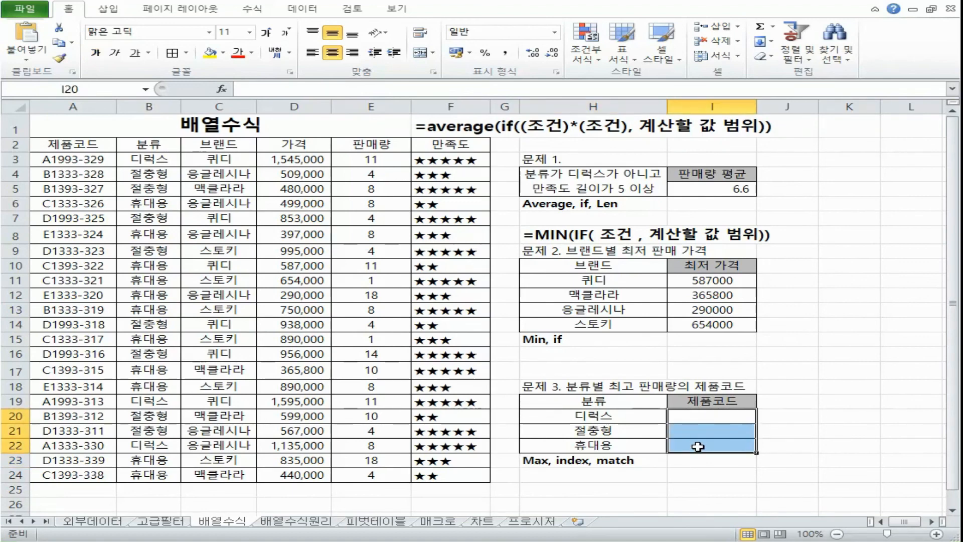
drag(640, 417, 618, 447)
drag(380, 160, 374, 450)
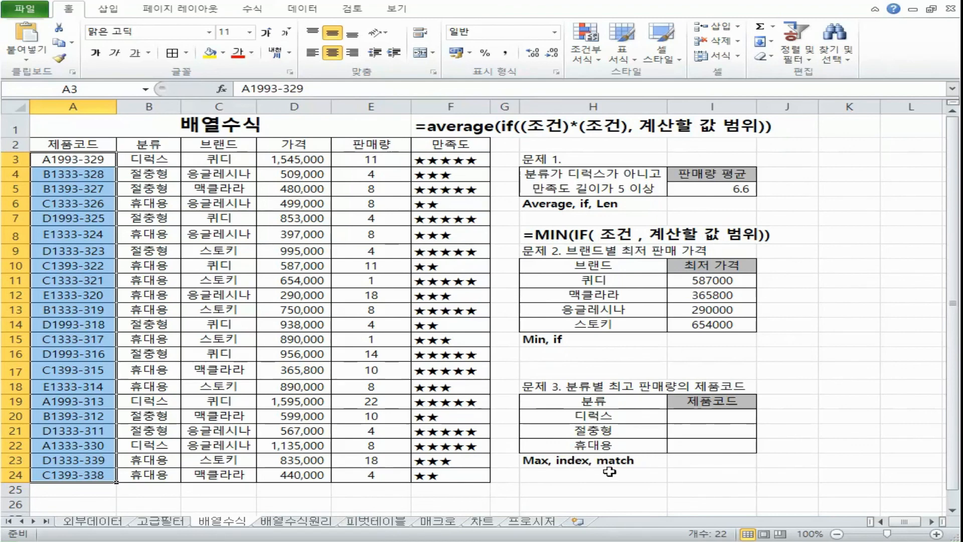
Step: Switch to Notepad and remove one of the two (조건) factors from the max part of the index formula template
key(alt+Tab)
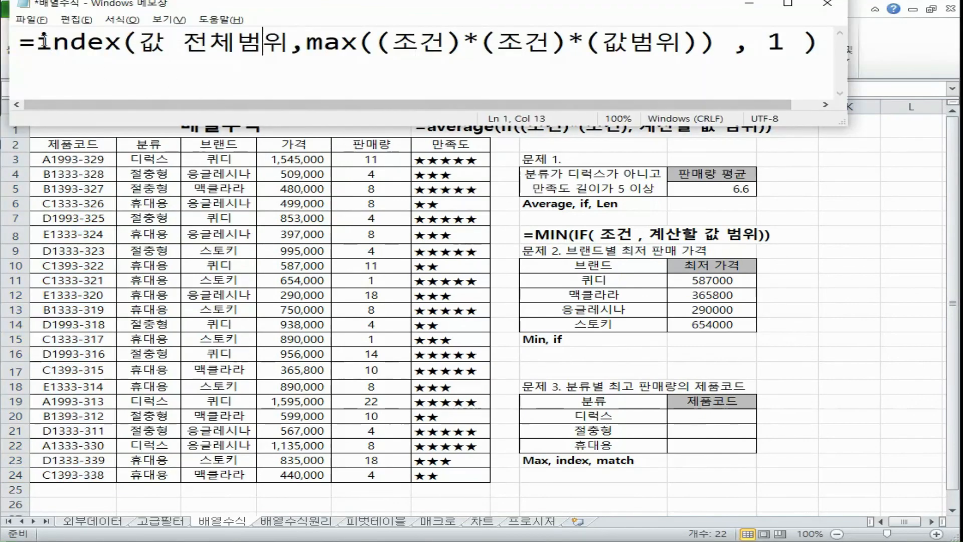
drag(307, 42, 570, 43)
drag(480, 42, 586, 43)
key(Delete)
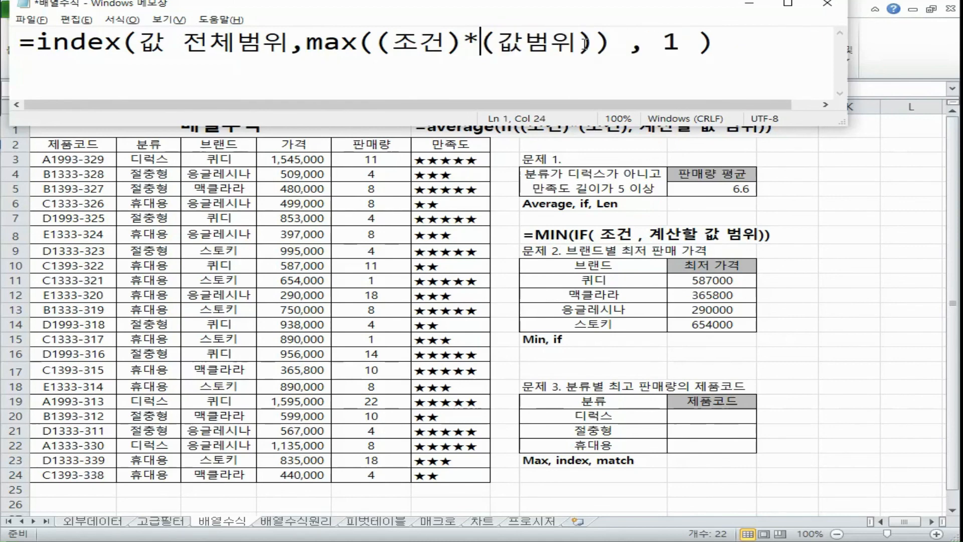
Step: Copy max((조건)*(값범위)) in the index template and replace it with match( )
click(308, 41)
drag(307, 42, 598, 53)
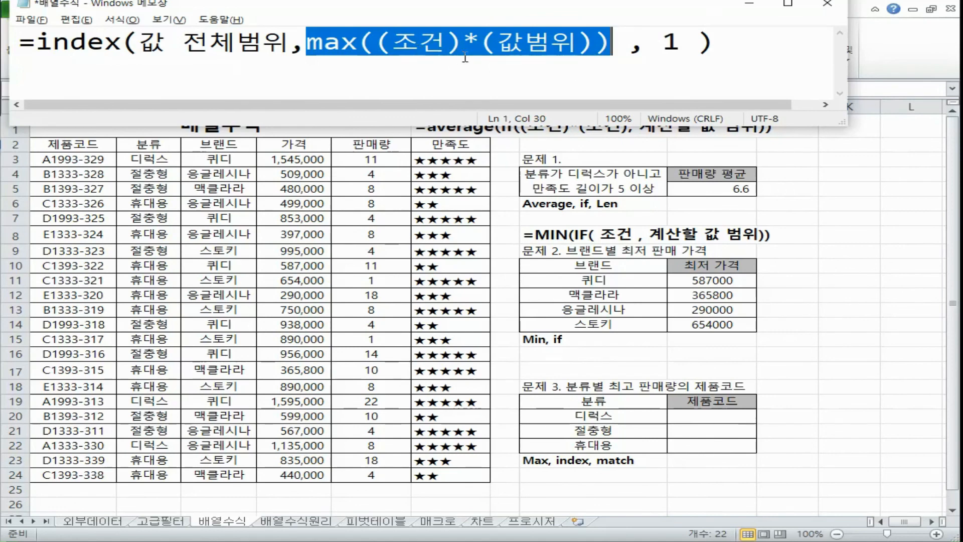
click(108, 39)
drag(307, 42, 620, 47)
key(ctrl+c)
drag(845, 125, 868, 153)
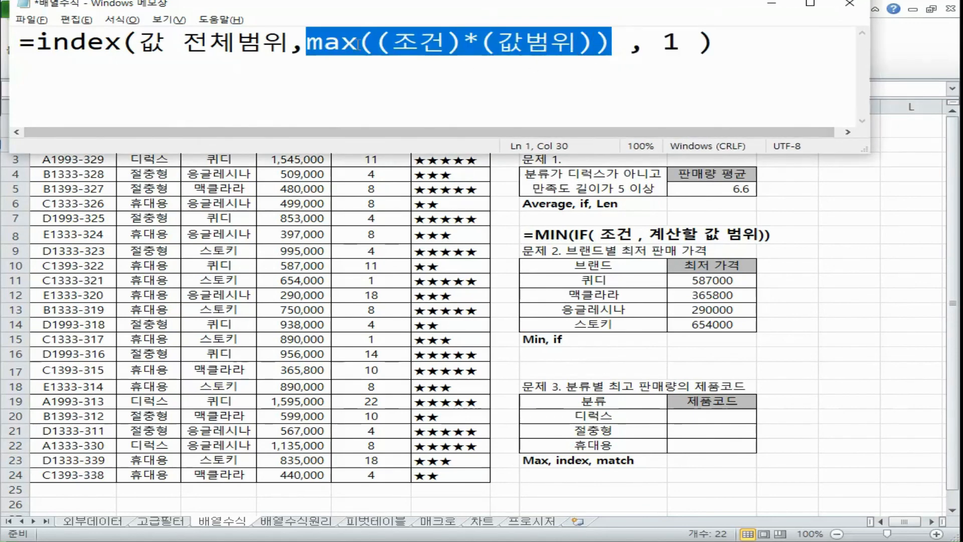
key(BackSpace)
text(match( ))
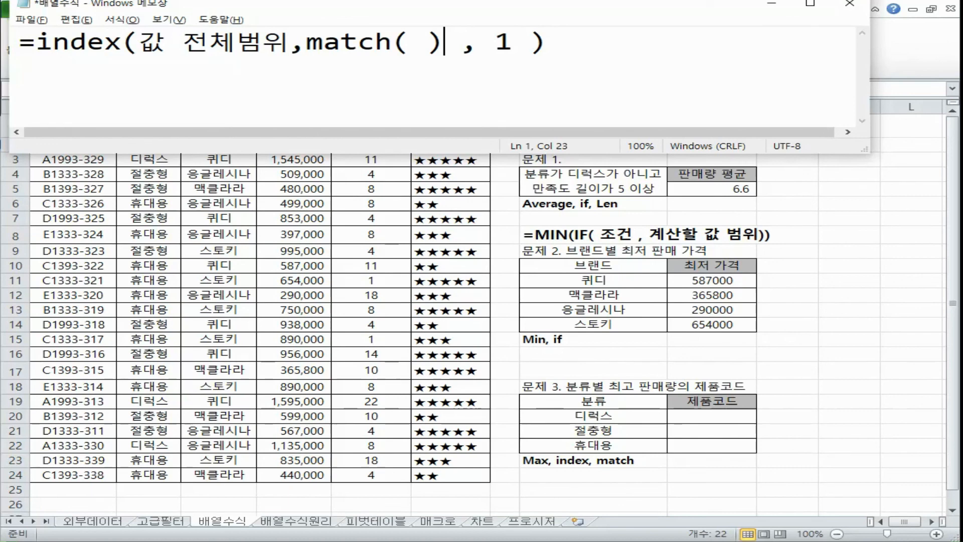
Step: Fill in the match arguments as 찾을값, 값범위, 0
key(Left)
key(shift+Left)
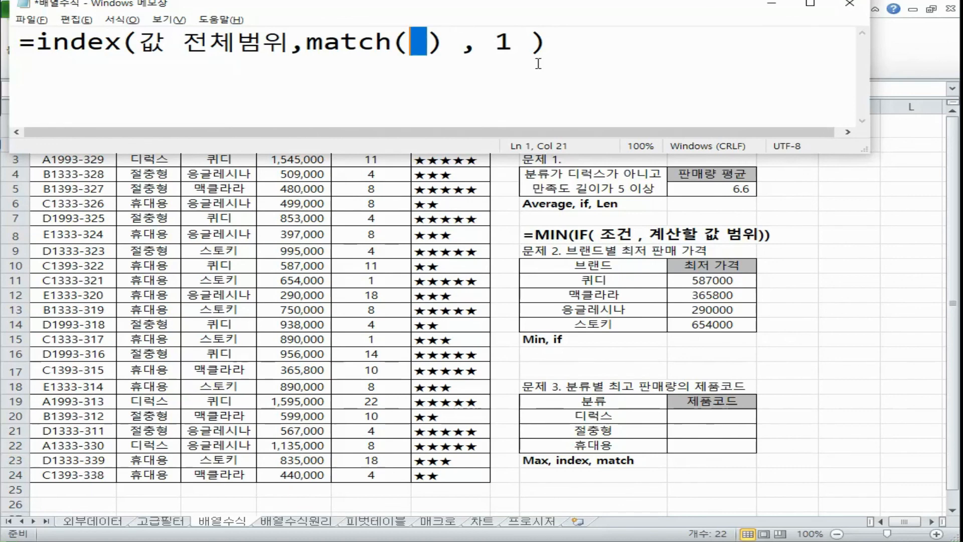
text(ck)
key(BackSpace)
key(BackSpace)
text(찾을값, 값ㅂ범위, 방식)
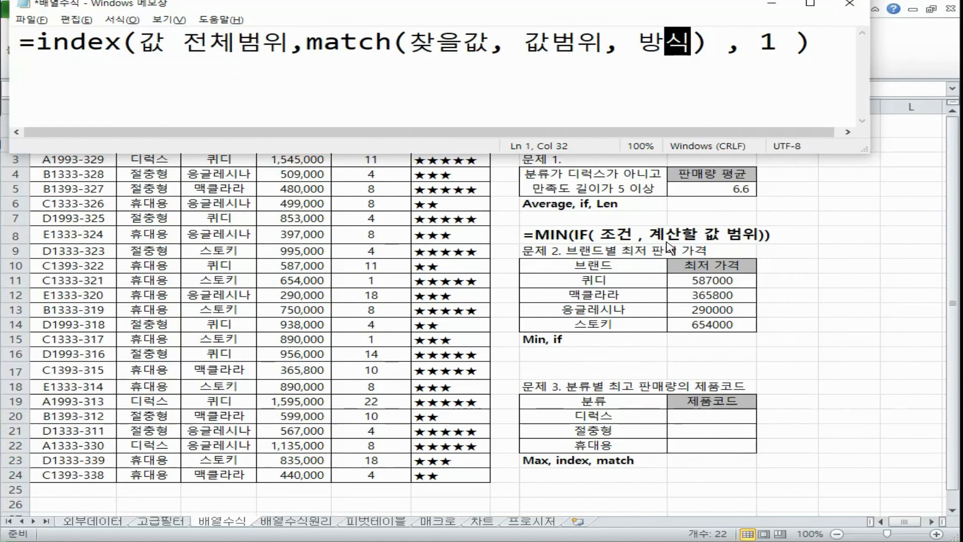
key(shift+Left)
key(shift+Left)
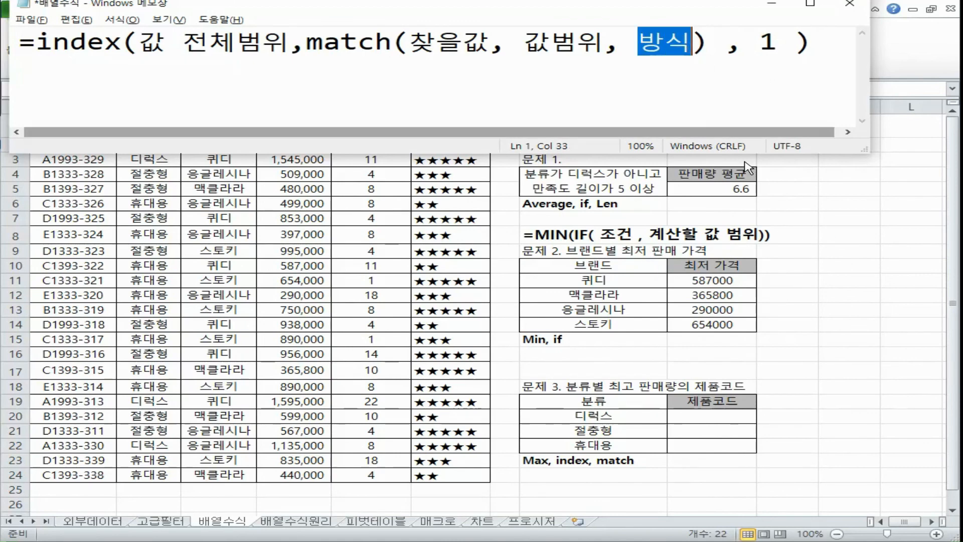
text(0)
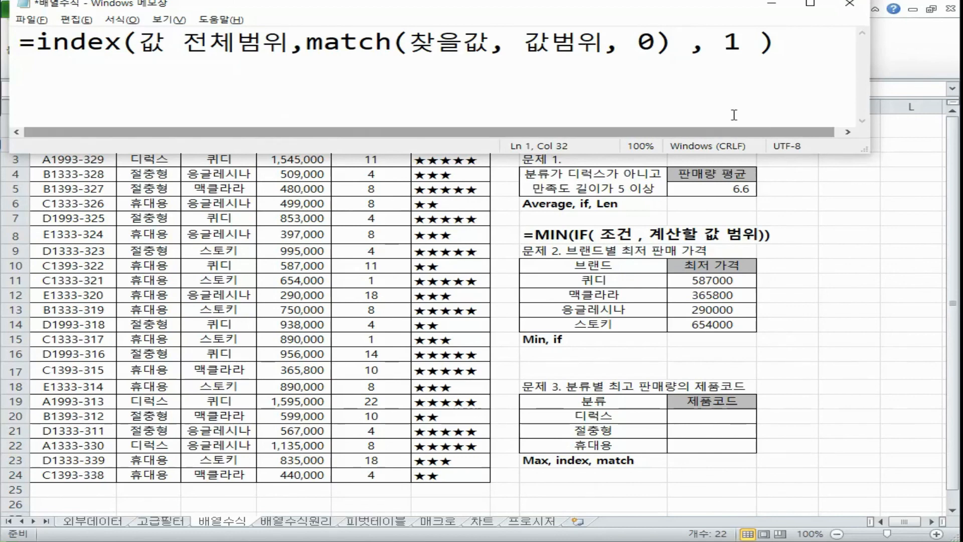
Step: Replace match's 찾을값 argument with the copied max((조건)*(값범위)) and review its parts
drag(410, 48, 487, 55)
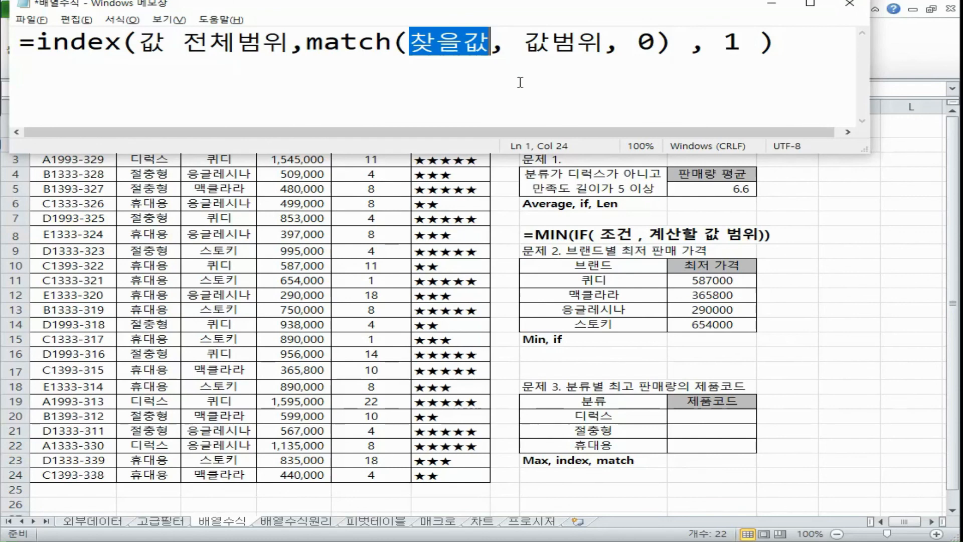
key(ctrl+v)
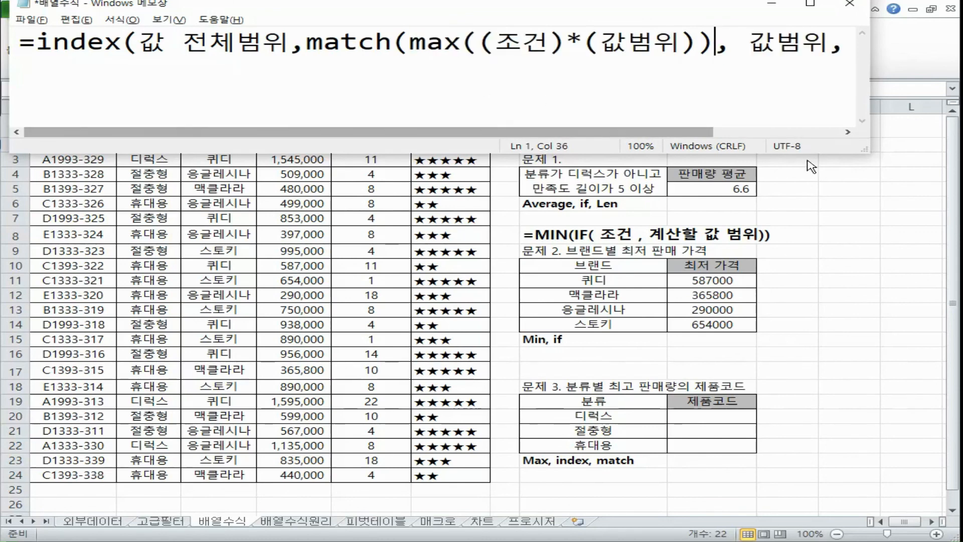
drag(409, 41, 719, 51)
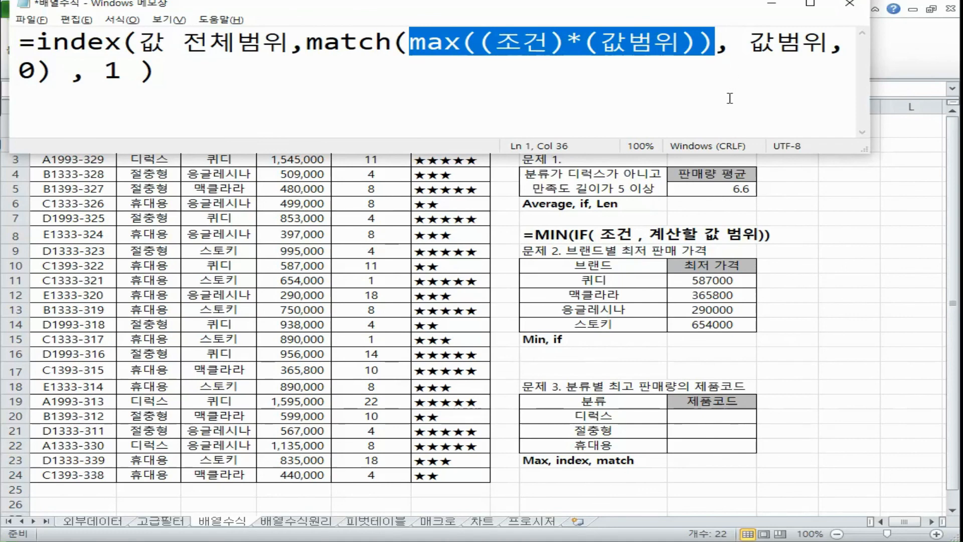
drag(520, 35, 665, 42)
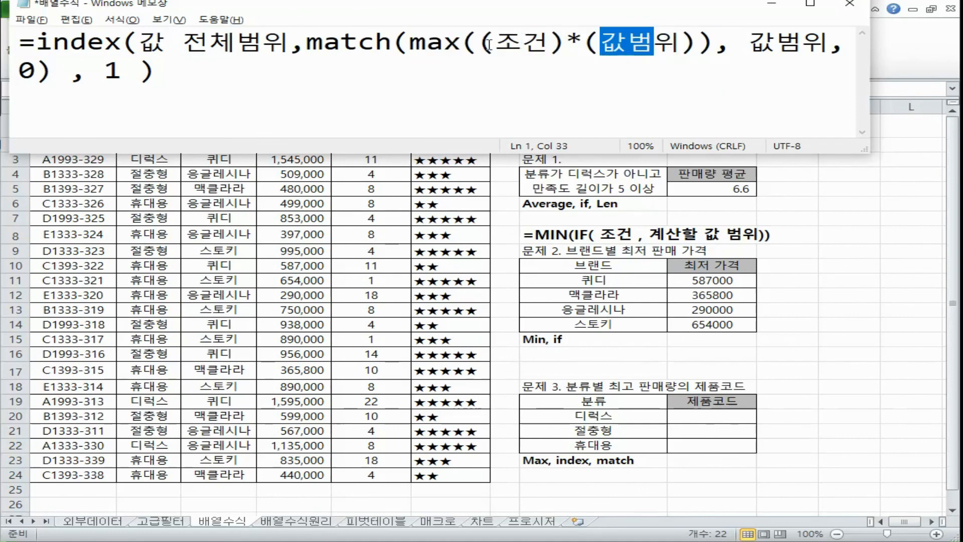
drag(489, 42, 671, 48)
drag(410, 43, 462, 44)
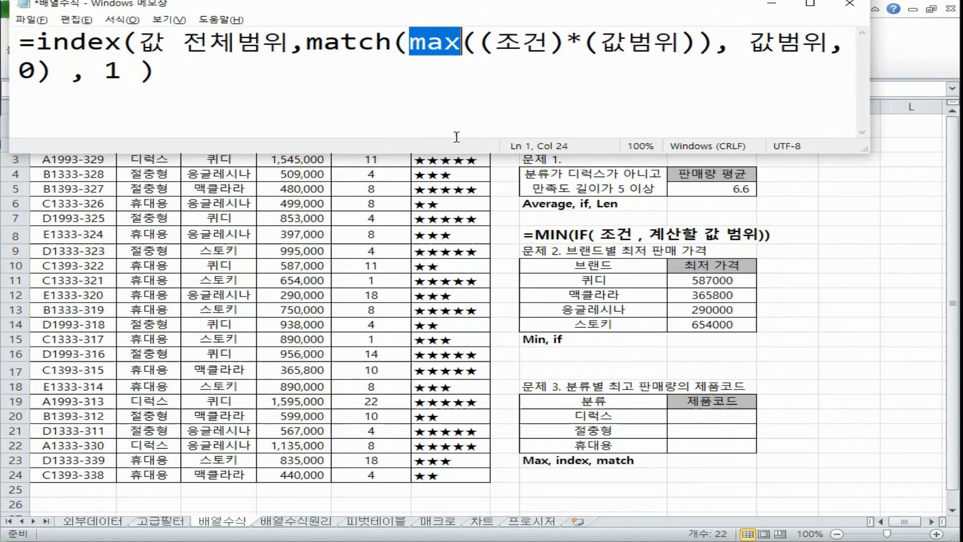
drag(431, 52, 715, 44)
Step: Replace match's 값범위 argument with (조건)*(값범위), copied from inside max
drag(794, 46, 829, 45)
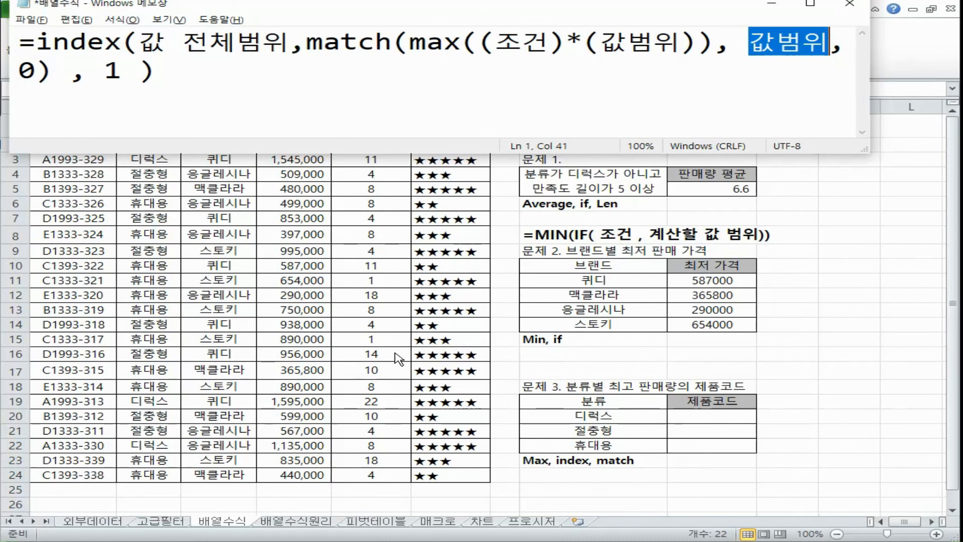
drag(479, 44, 707, 44)
key(ctrl+c)
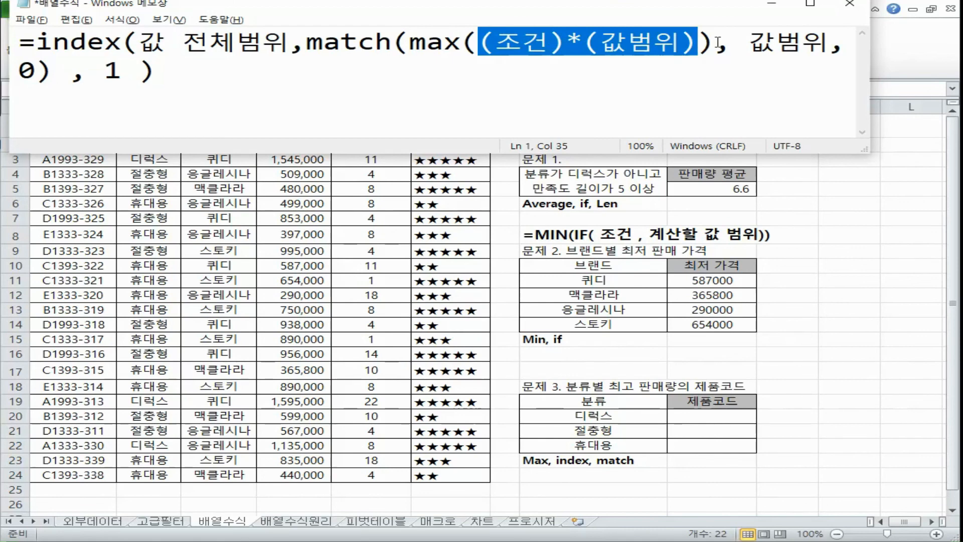
drag(751, 41, 825, 42)
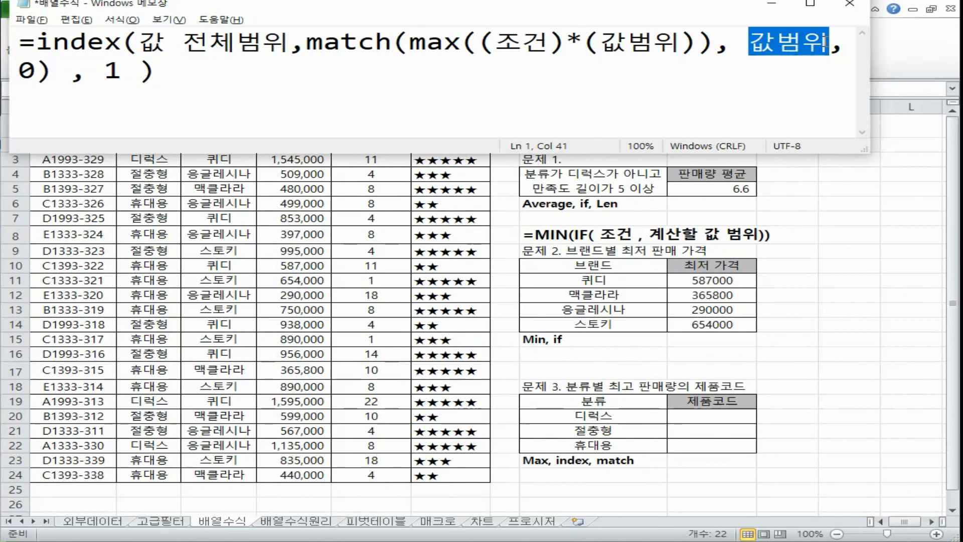
key(ctrl+v)
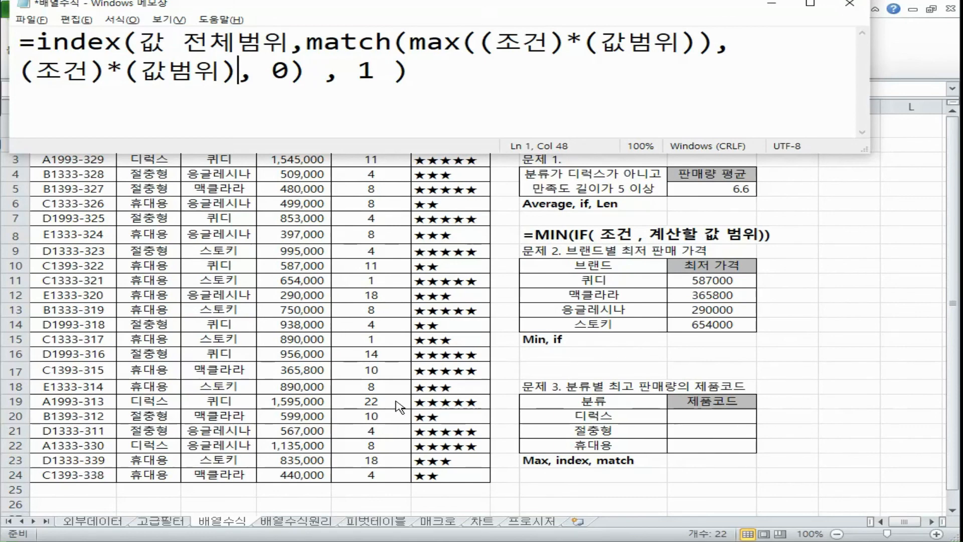
Step: Examine the index template's arguments: the full value range, the match expression for the row and the column number 1
drag(240, 68, 19, 70)
drag(407, 41, 462, 42)
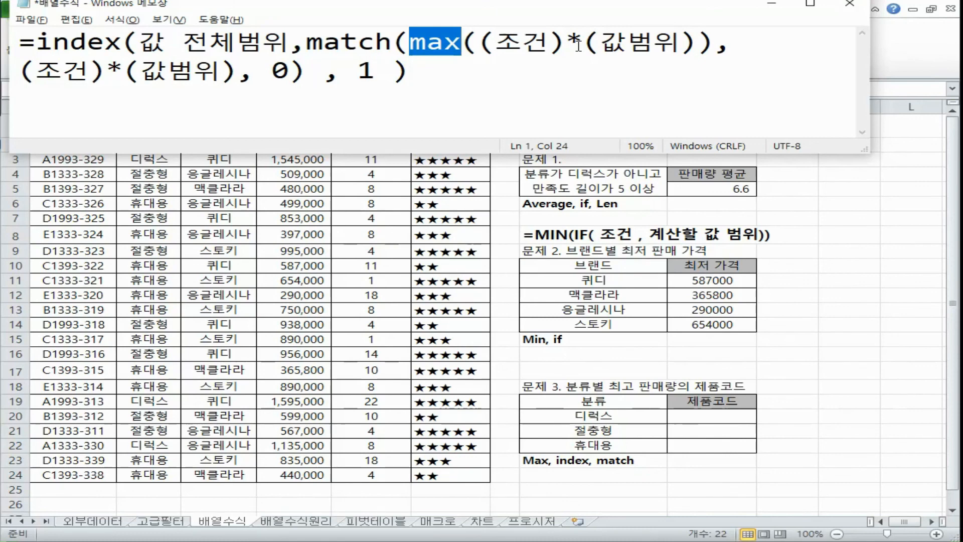
drag(140, 42, 285, 41)
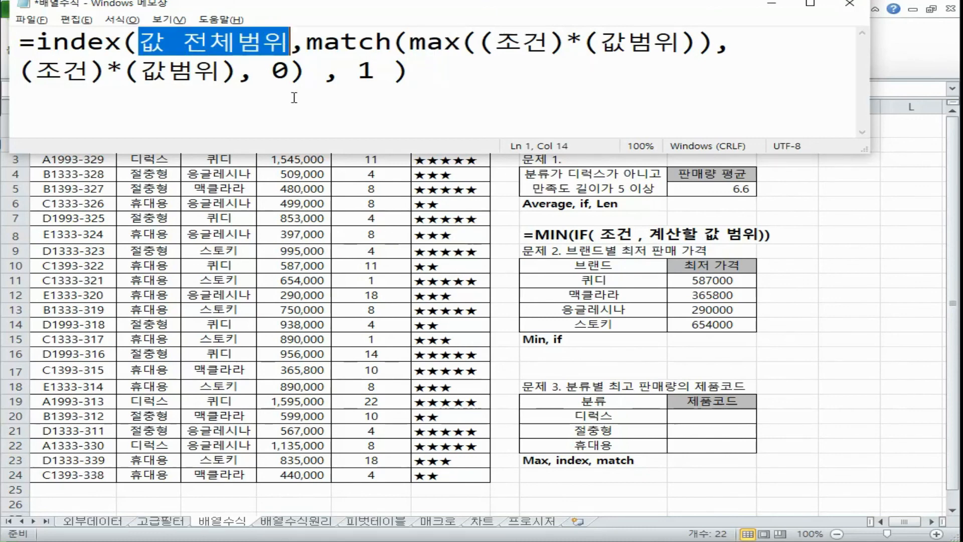
drag(265, 154, 268, 114)
click(44, 41)
drag(44, 40, 285, 41)
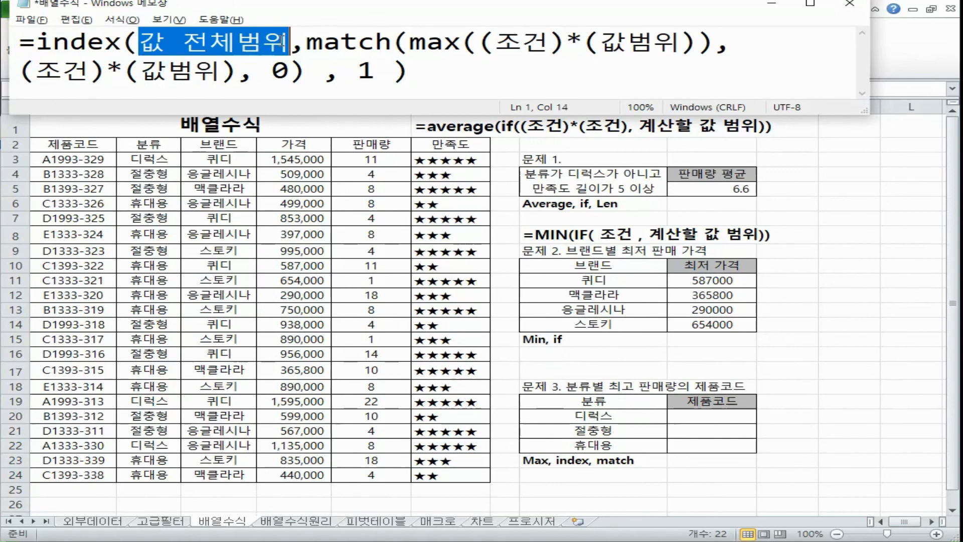
click(307, 42)
drag(307, 42, 386, 45)
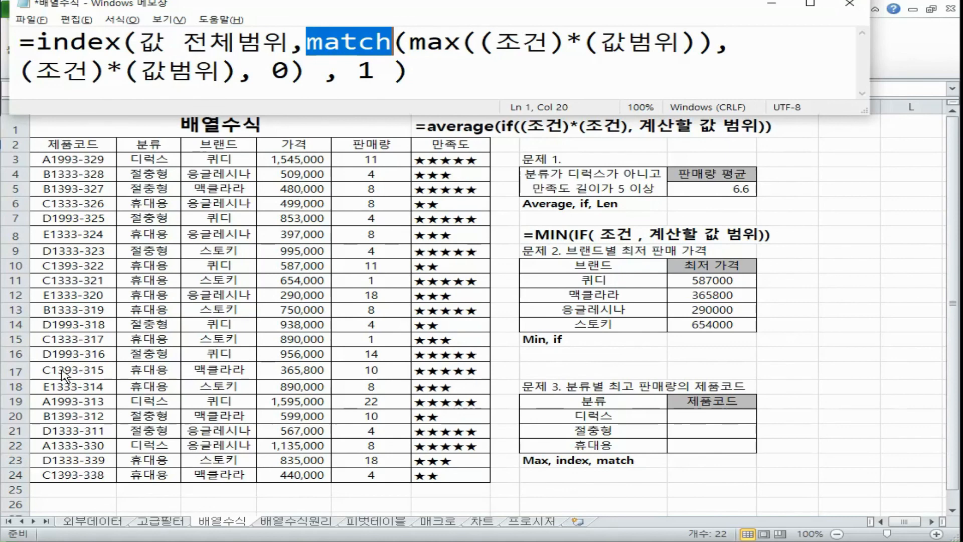
drag(307, 42, 331, 84)
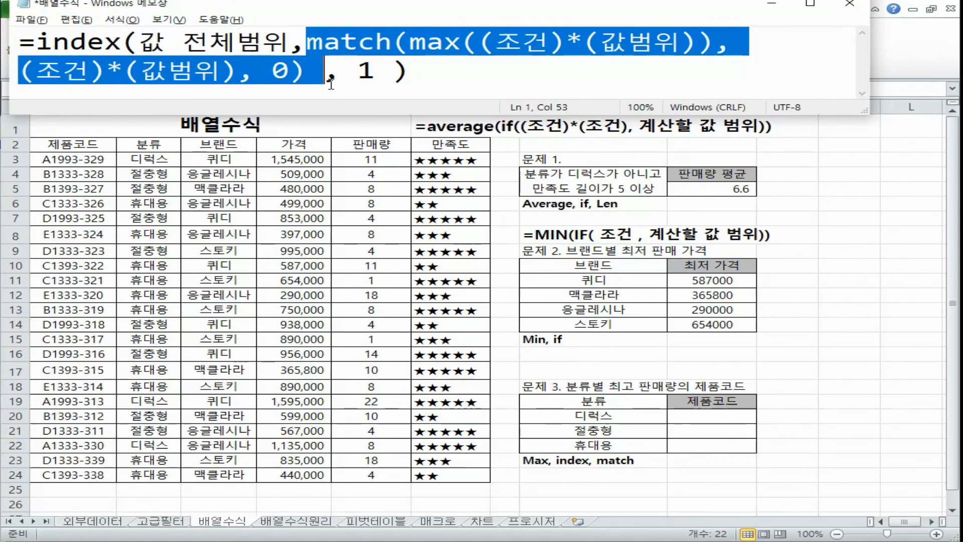
double_click(365, 71)
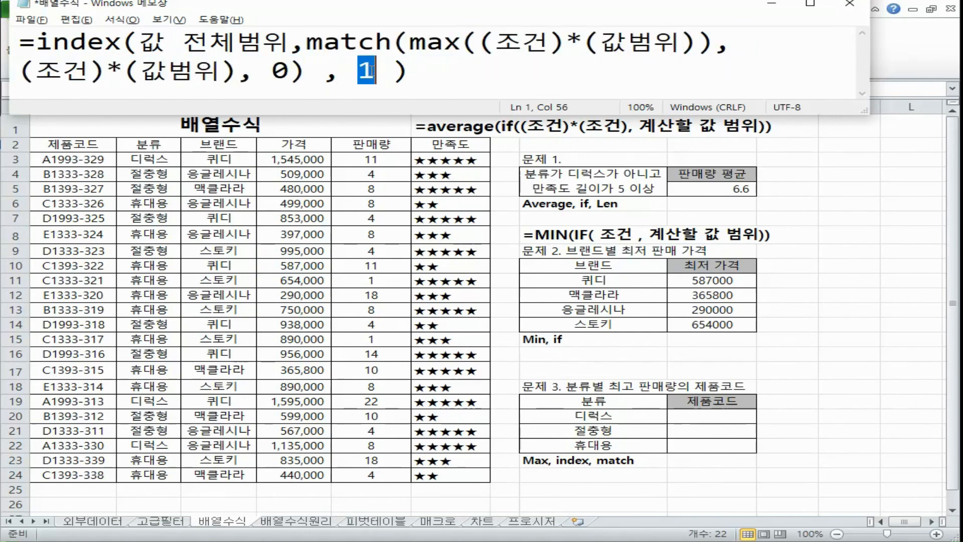
drag(307, 41, 307, 71)
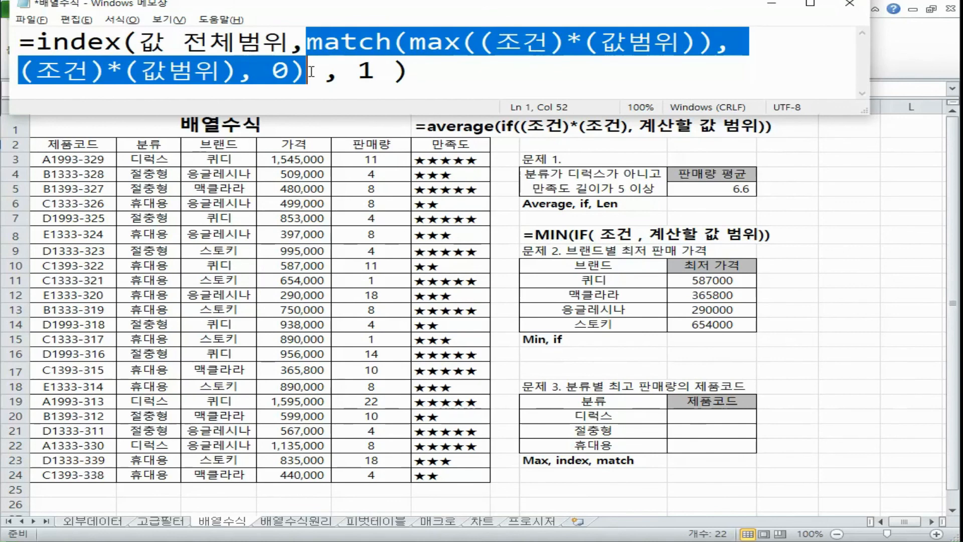
Step: Examine how the condition and value range inside max relate to match's lookup range (조건)*(값범위)
drag(410, 42, 550, 43)
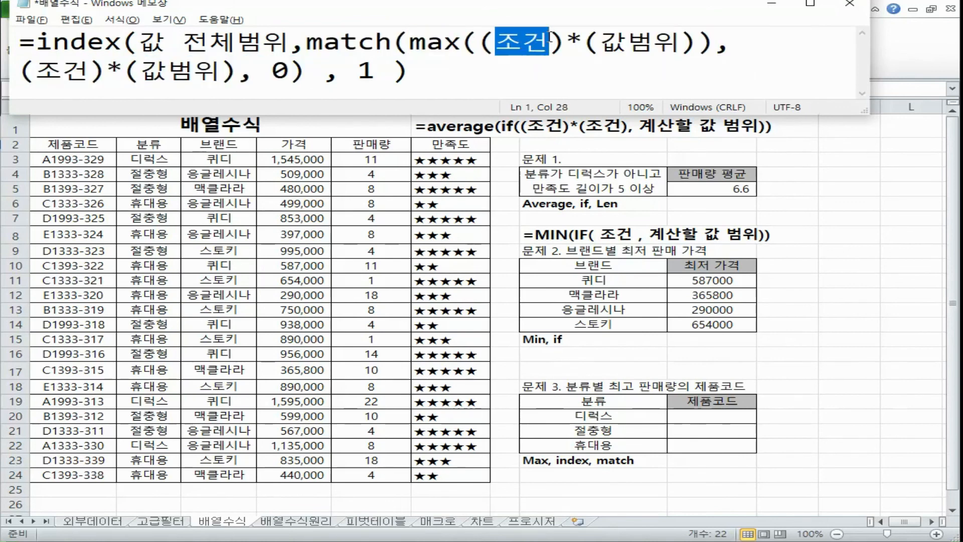
drag(586, 42, 681, 42)
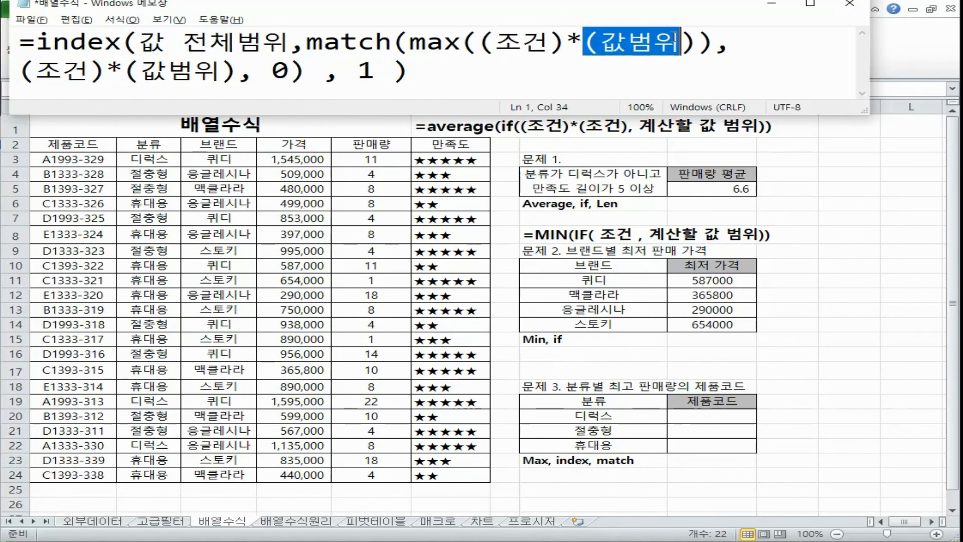
drag(480, 43, 698, 40)
drag(410, 42, 462, 44)
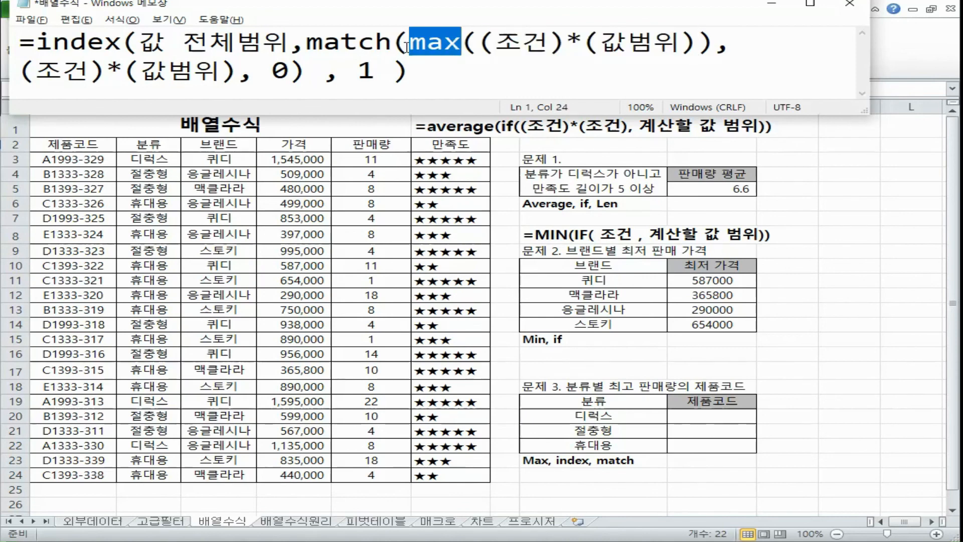
drag(20, 71, 233, 62)
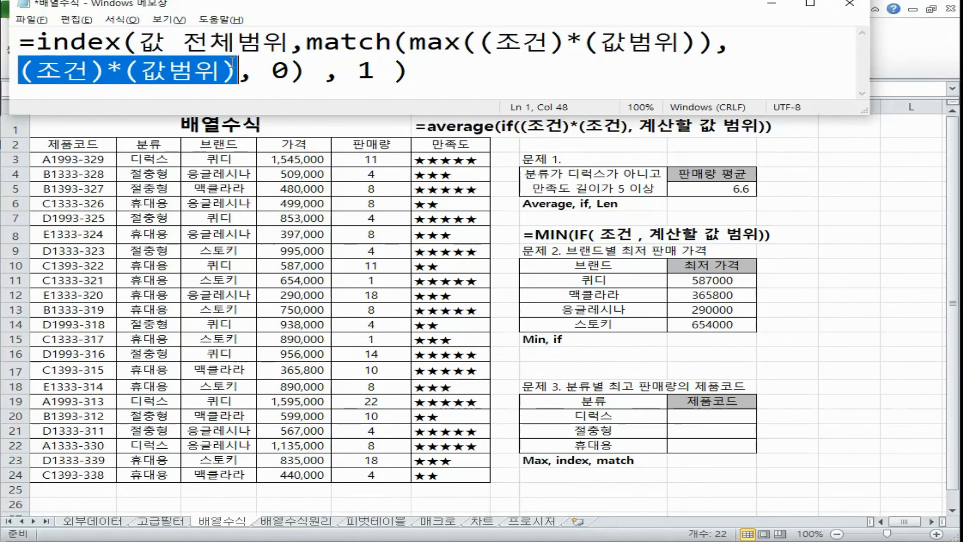
drag(409, 42, 523, 42)
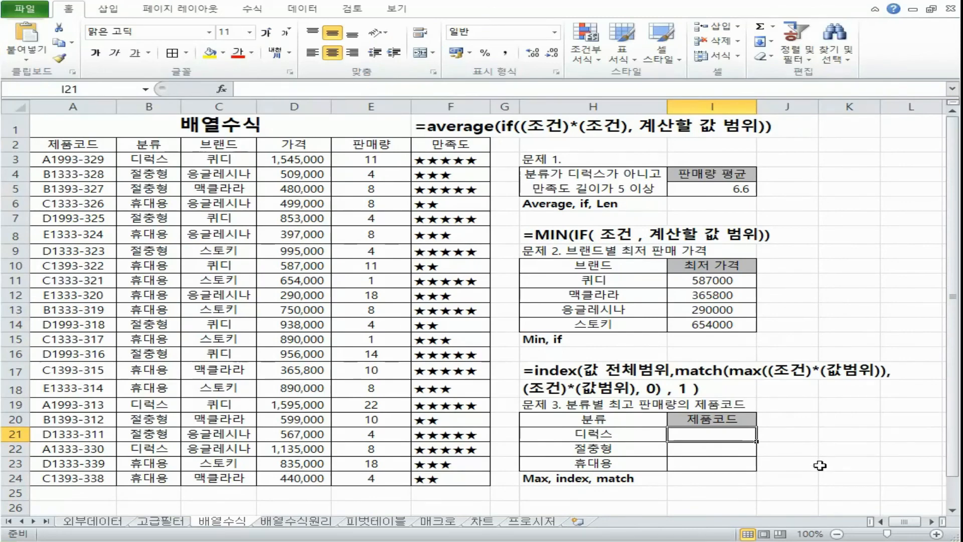
Step: Start an INDEX formula in I21 with the 제품코드 column as its array, using the absolute range $A$3:$A$24
click(372, 87)
text(=inde)
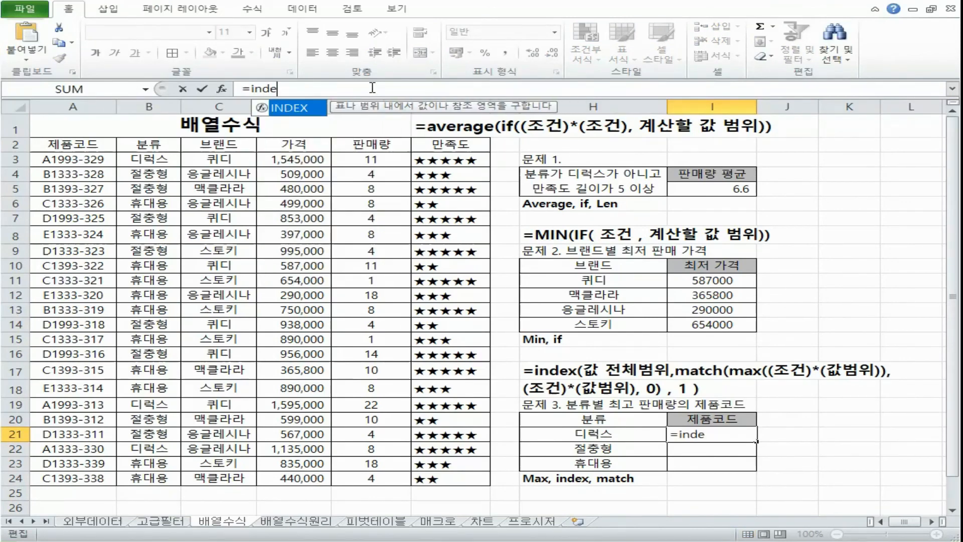
key(Tab)
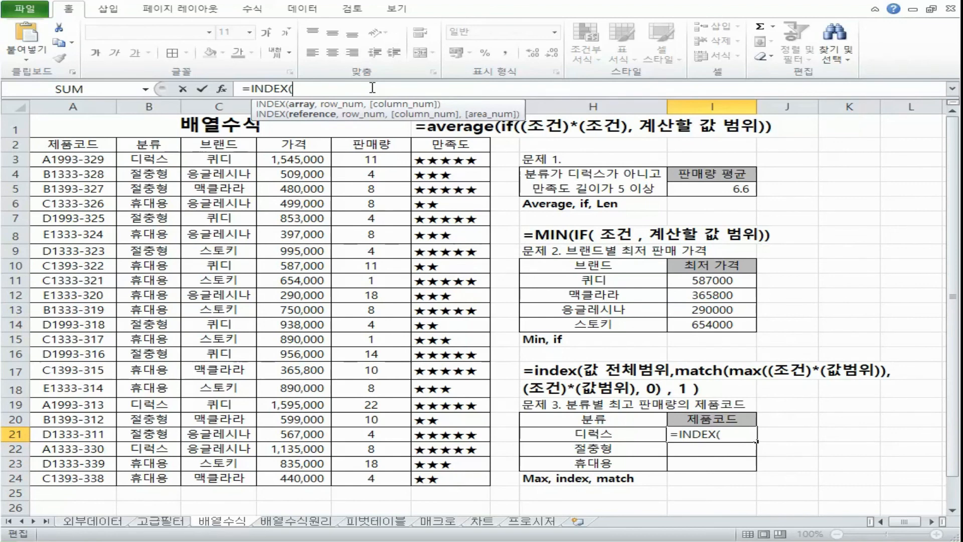
drag(76, 159, 91, 479)
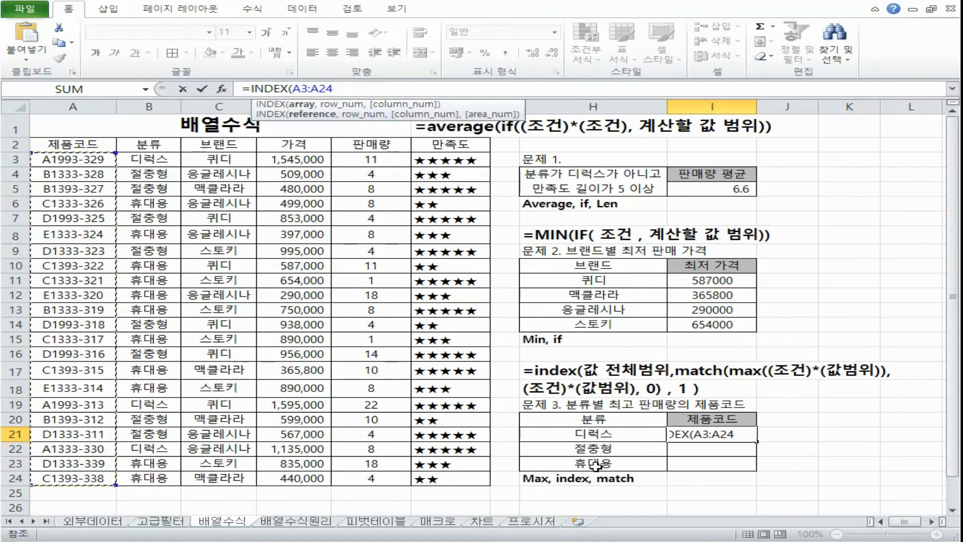
key(F4)
text(,)
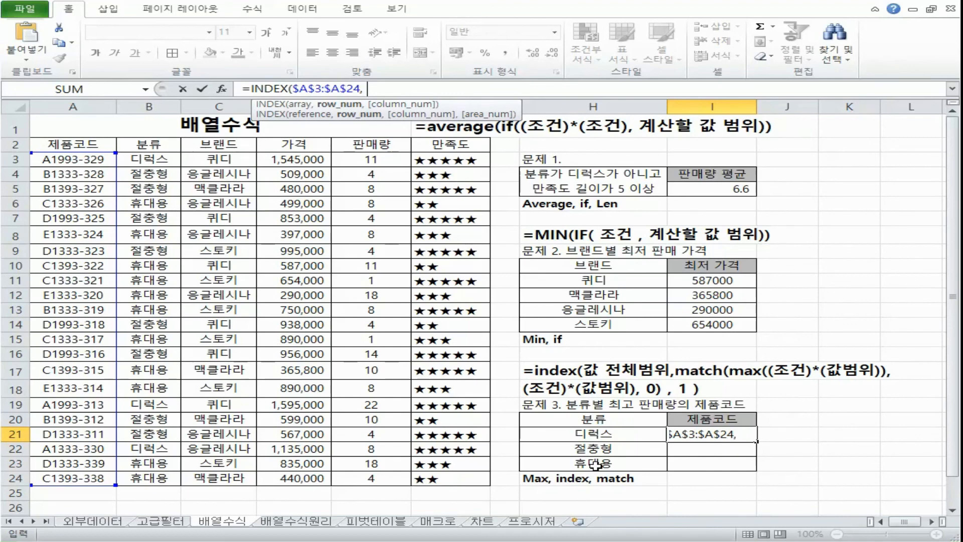
text( ma)
Step: Nest MATCH and MAX as INDEX's row argument and enter the condition ($B$3:$B$24=H21) inside MAX
key(Tab)
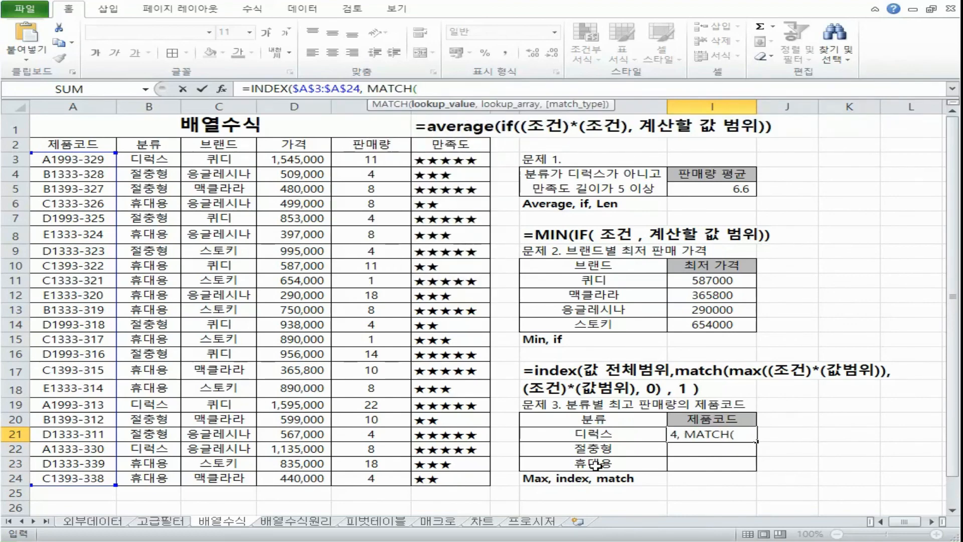
text(max)
key(Tab)
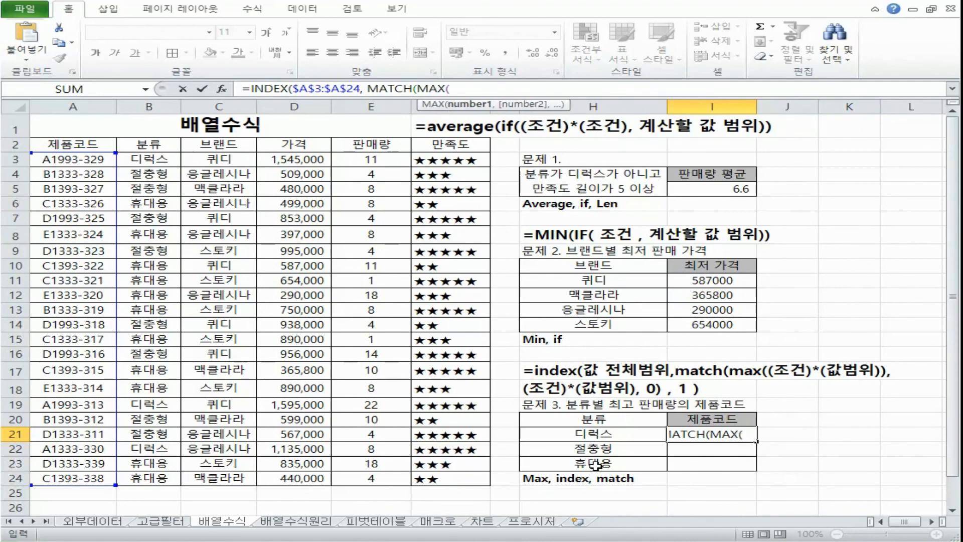
text(()
drag(146, 158, 150, 472)
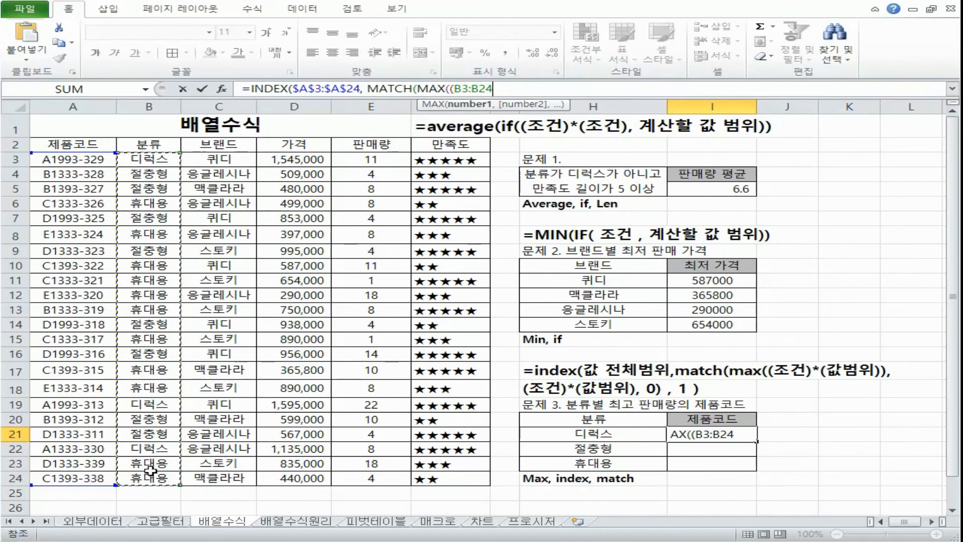
key(F4)
text(=)
click(635, 435)
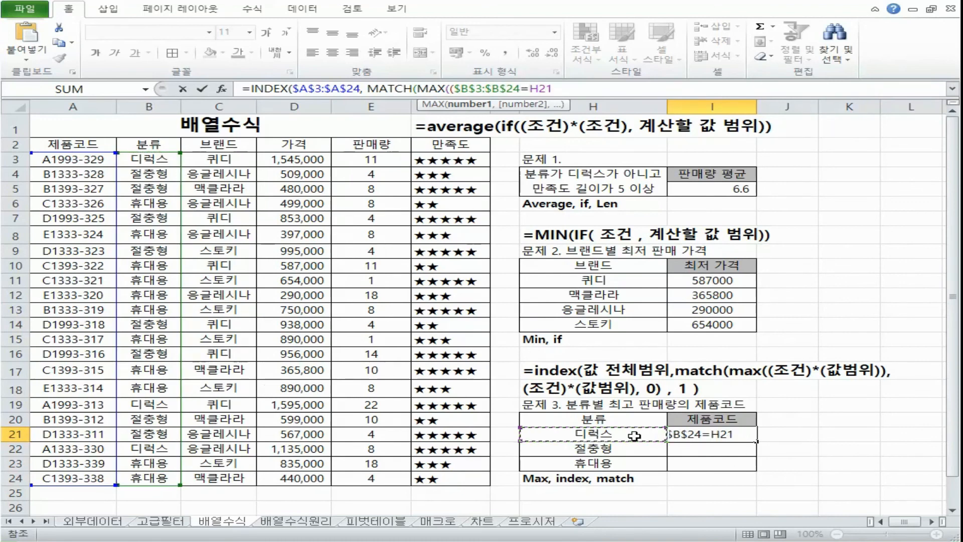
text())
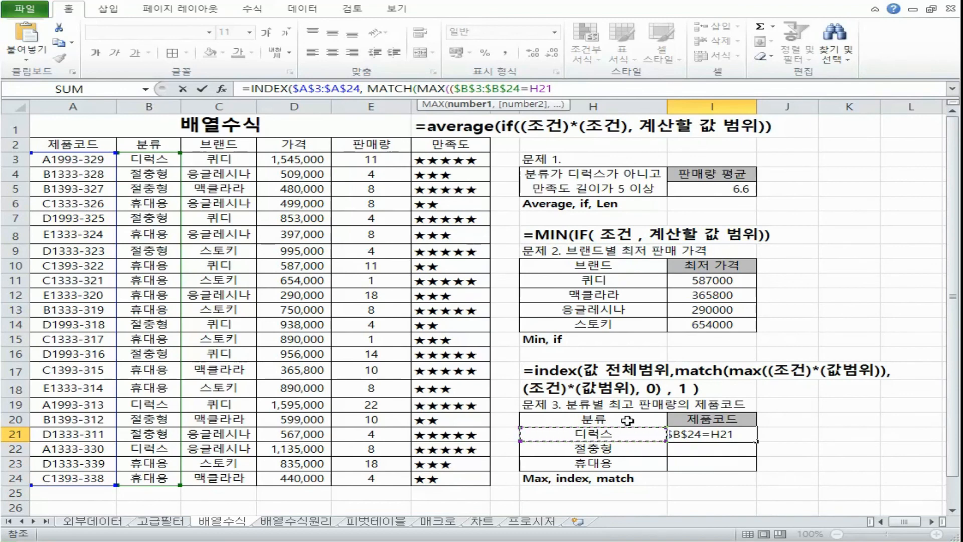
text(*()
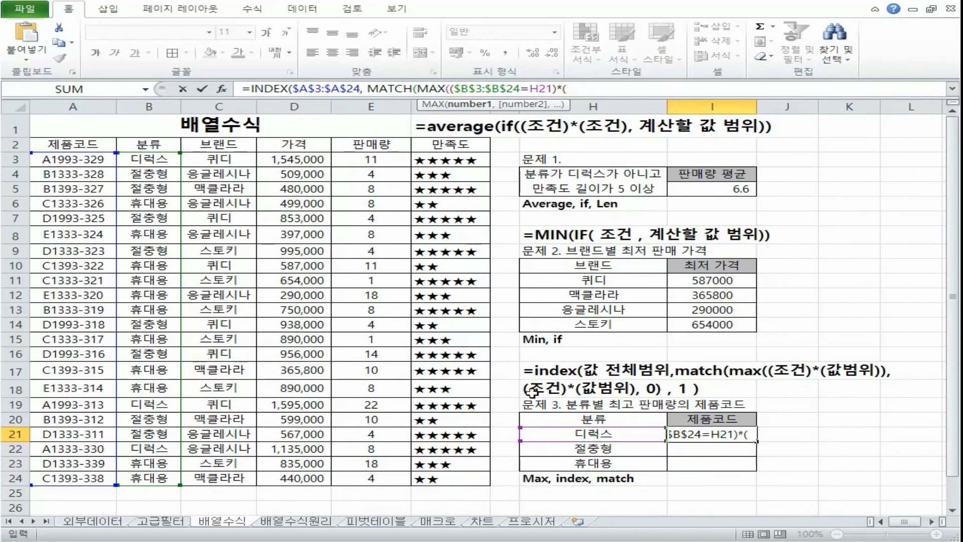
Step: Multiply the condition by the absolute 판매량 range ($E$3:$E$24) and close the MAX function
drag(394, 159, 399, 478)
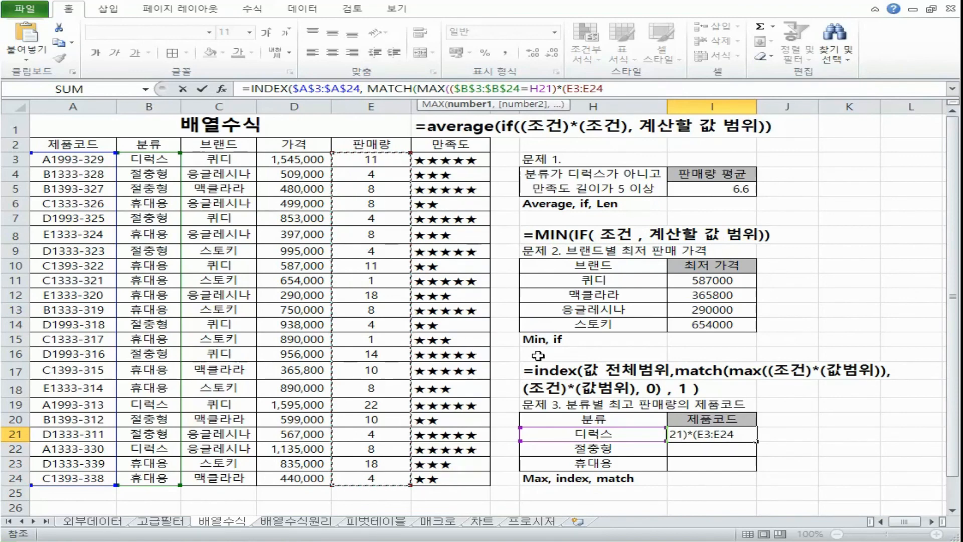
key(F4)
text())
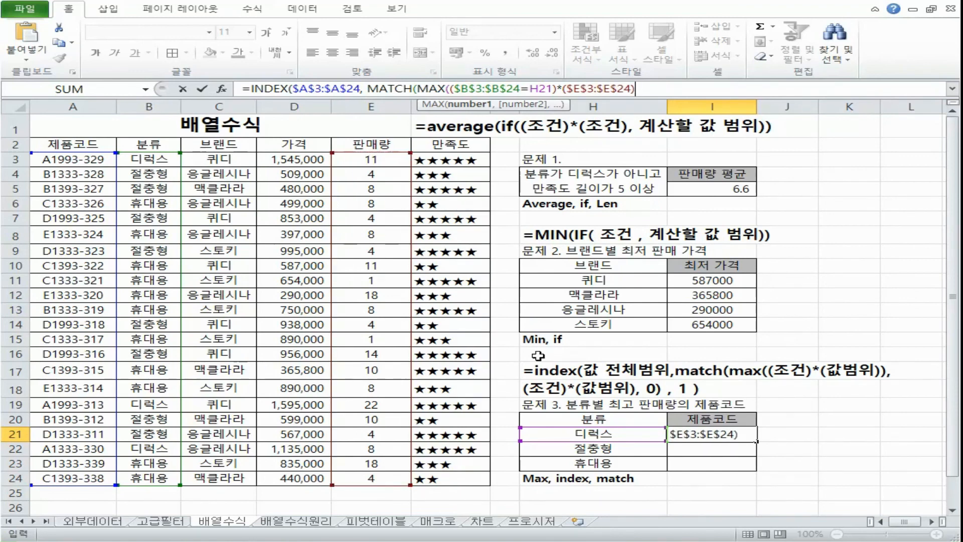
text())
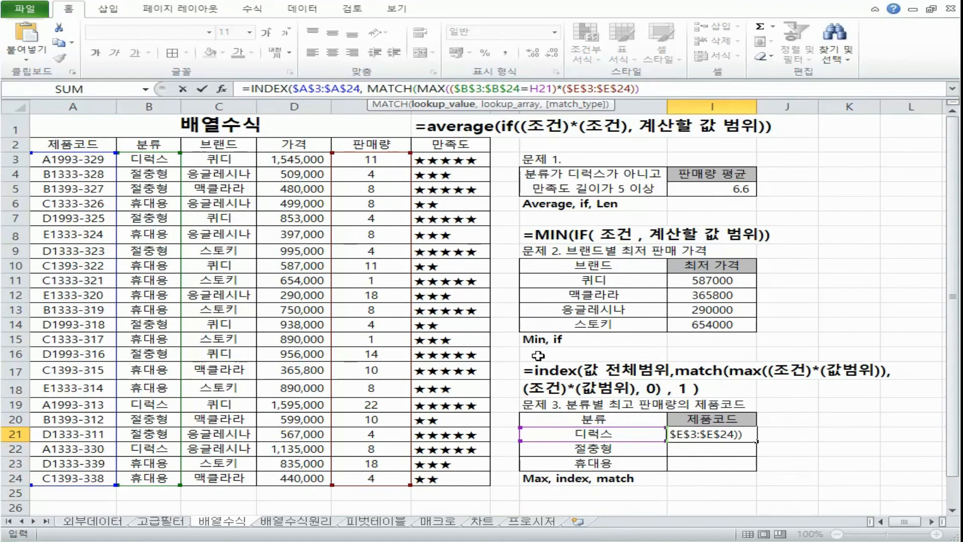
text(,)
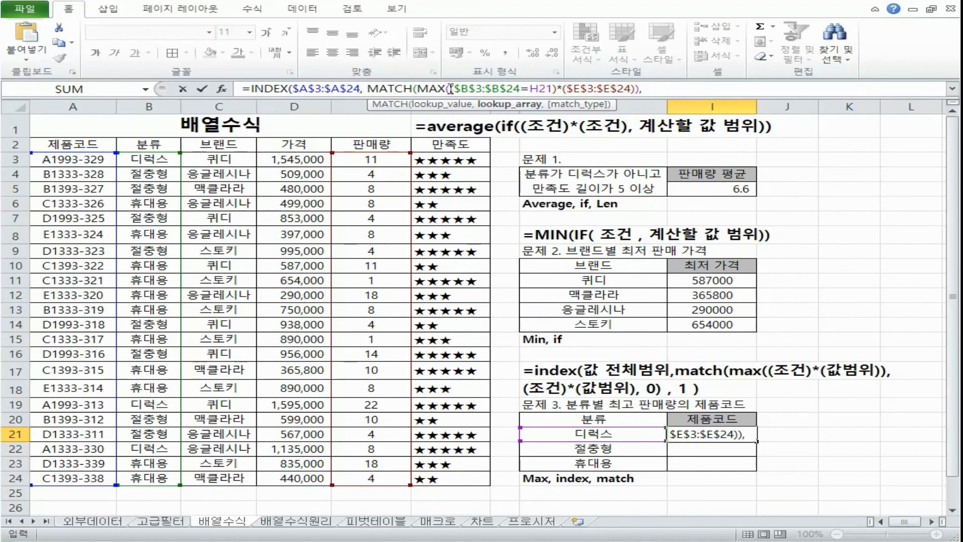
Step: Set MATCH's lookup array to ($B$3:$B$24=H21)*($E$3:$E$24), copied from inside MAX
drag(451, 89, 638, 90)
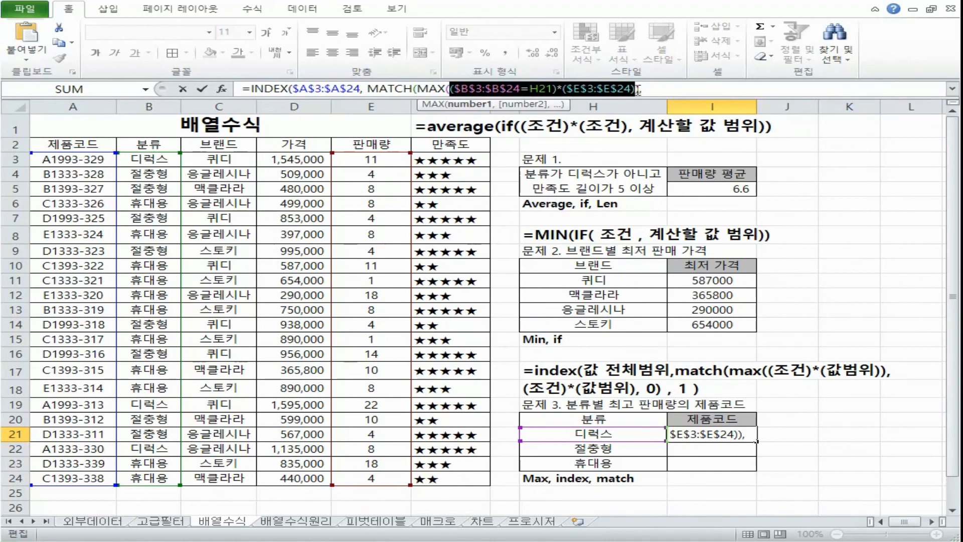
click(664, 89)
key(ctrl+v)
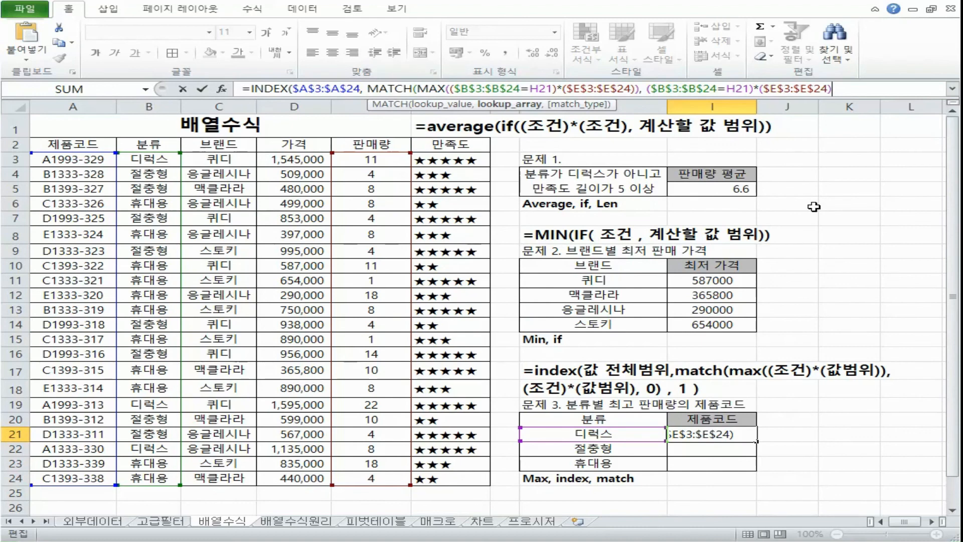
Step: Compare the expression inside MAX with MATCH's lookup array in the formula
drag(413, 89, 454, 89)
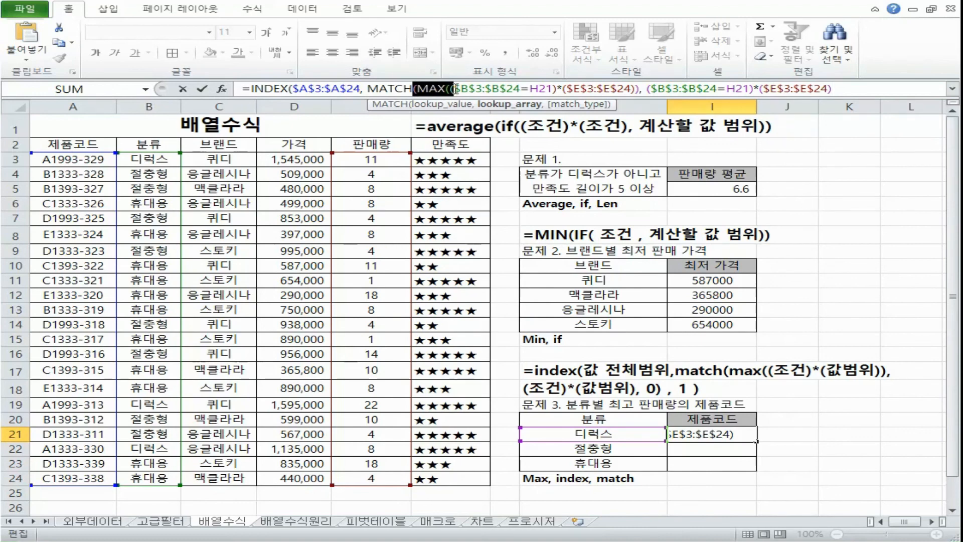
drag(841, 86, 647, 88)
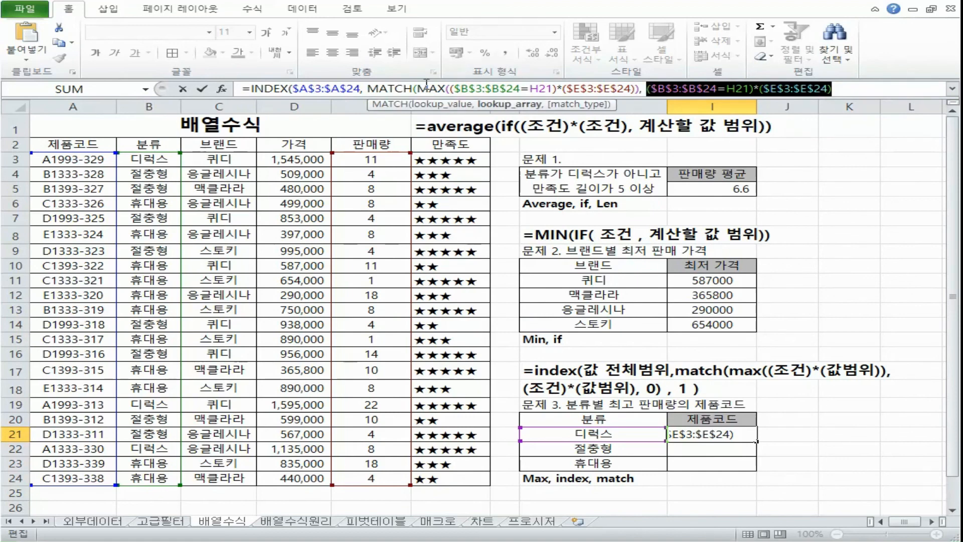
click(430, 89)
drag(450, 89, 638, 90)
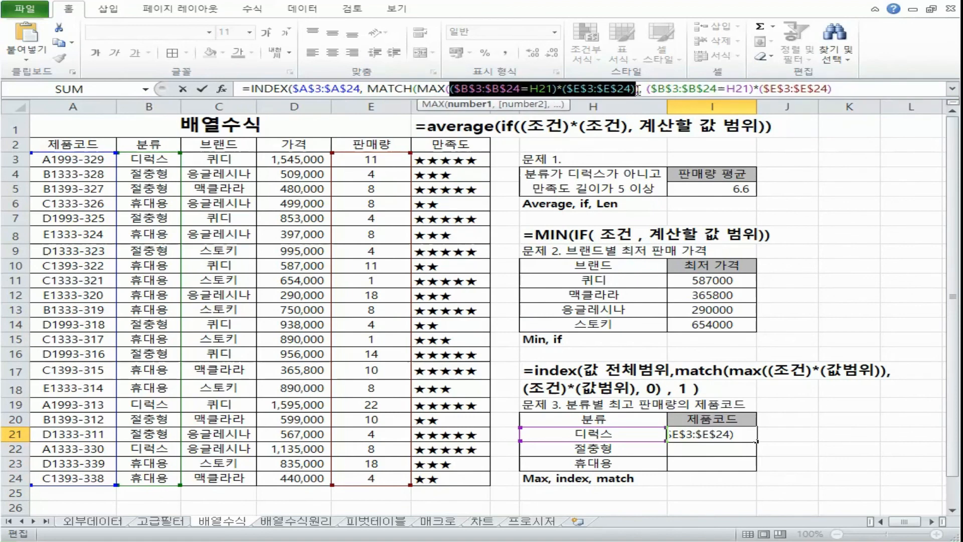
drag(650, 88, 867, 84)
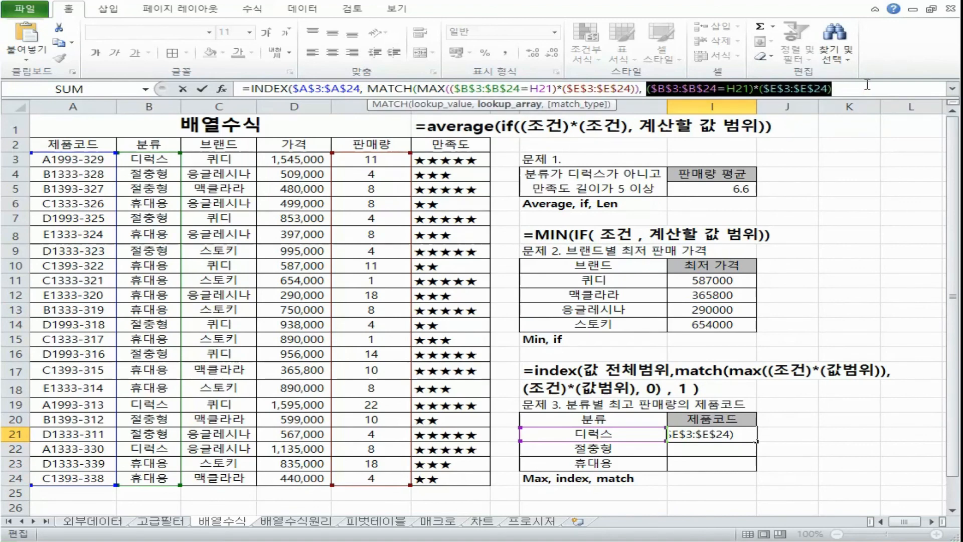
Step: Complete I21 as an array formula with match type 0 and column number 1, and fill it down to I23
click(865, 87)
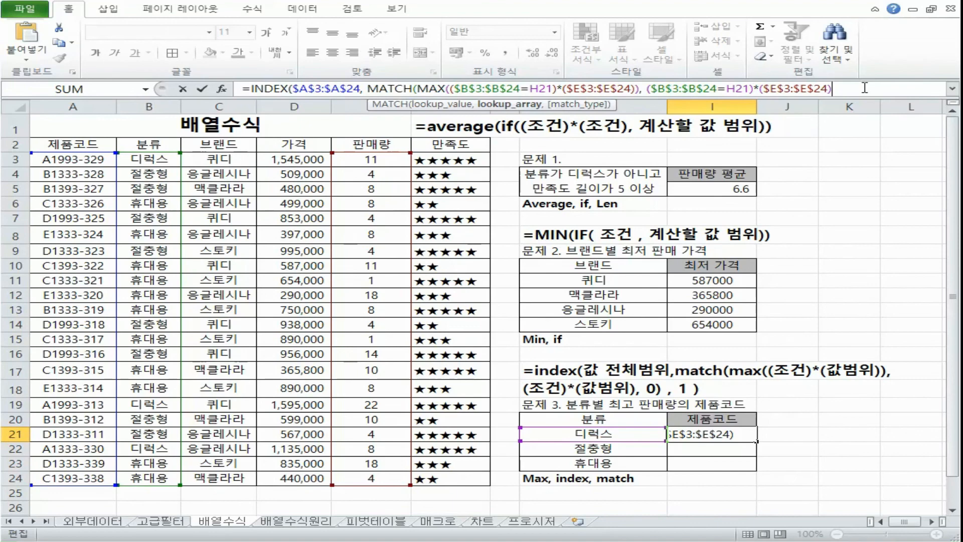
text(,)
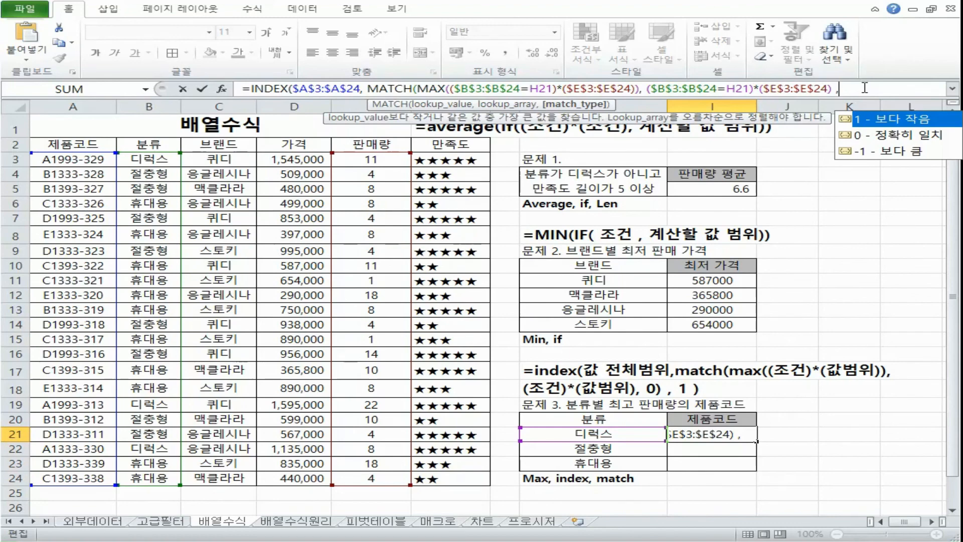
text(0))
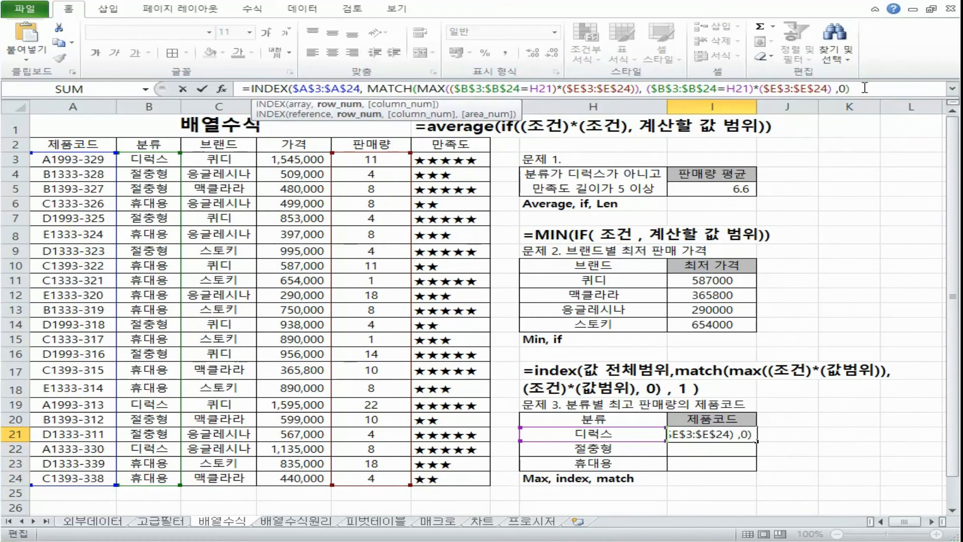
text( , 1 ))
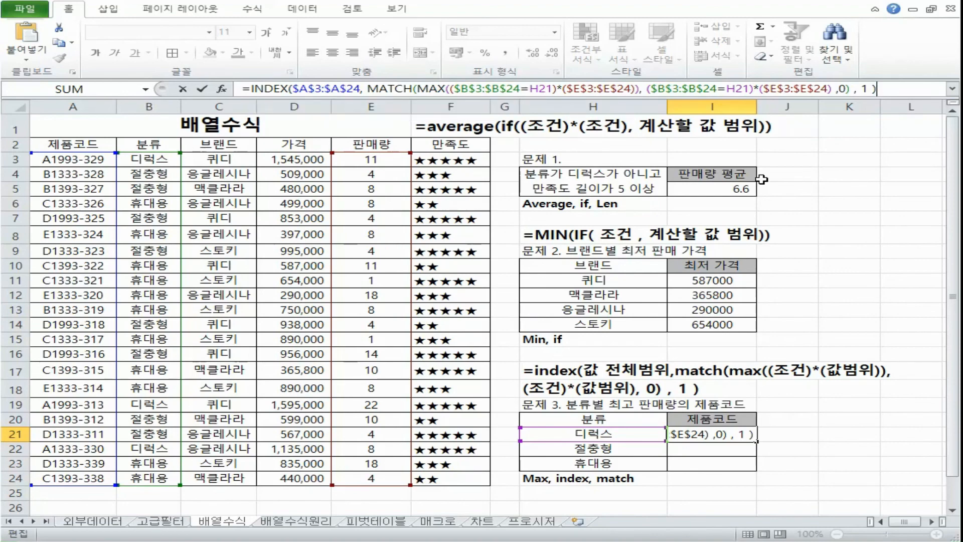
key(ctrl+shift+Return)
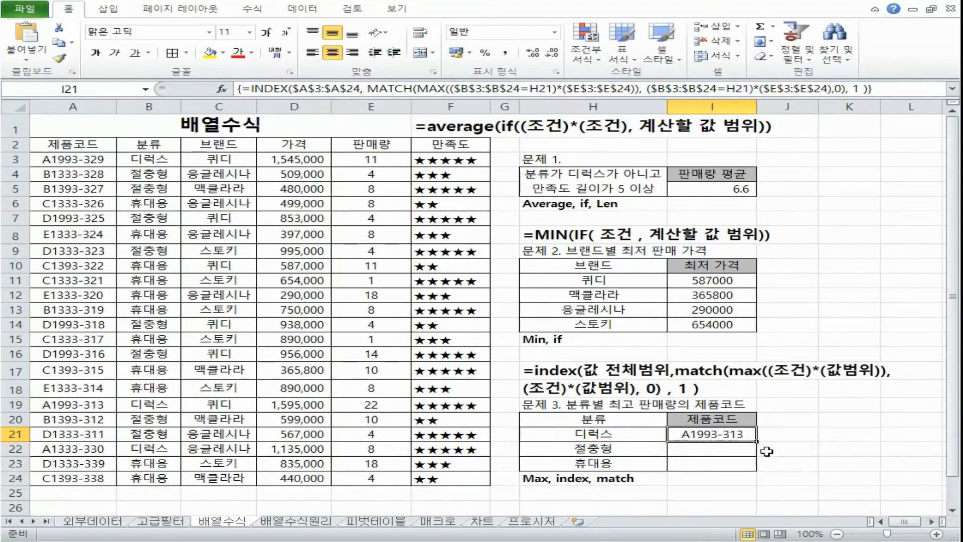
drag(759, 440, 759, 469)
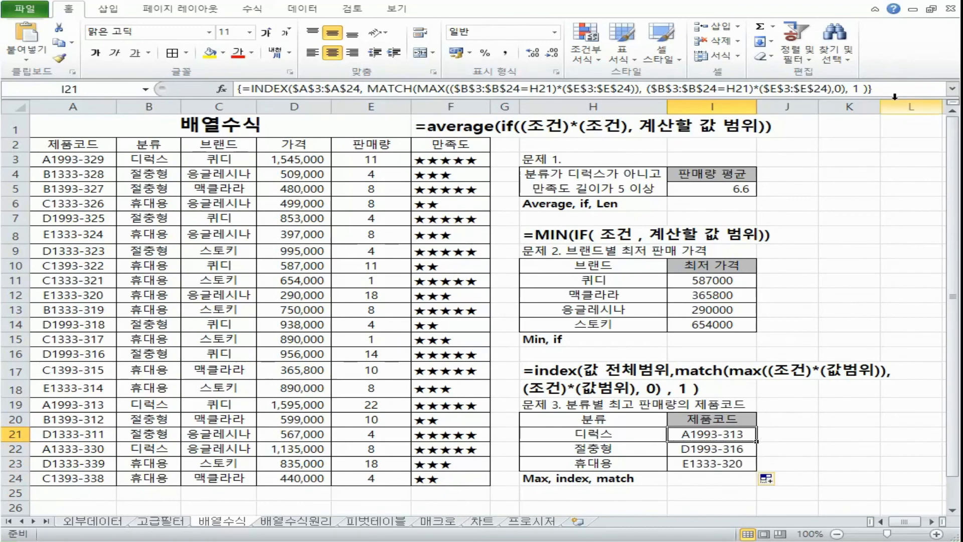
Step: Copy I21's complete formula and paste it on a new line under the index template in Notepad
drag(869, 89, 8, 88)
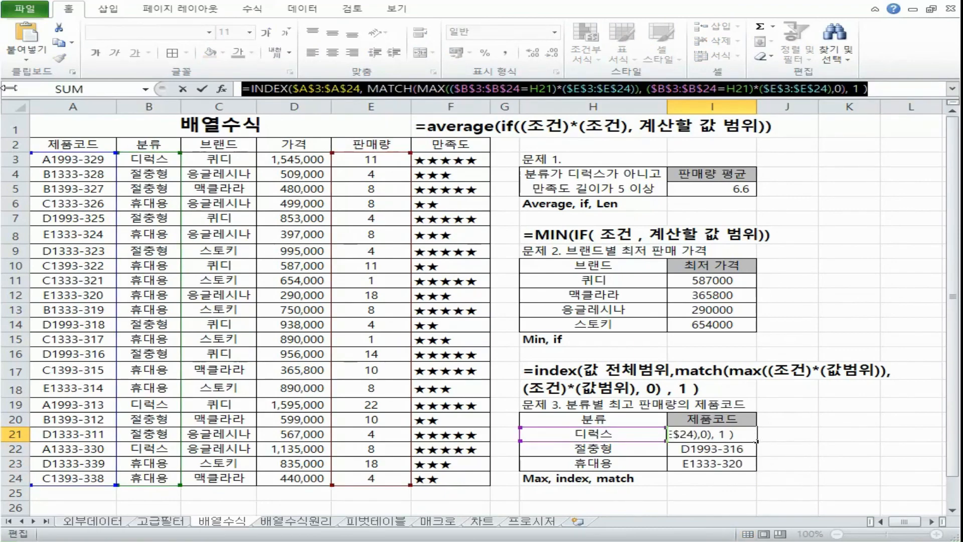
key(ctrl+c)
key(Escape)
key(alt+Tab)
key(ctrl+a)
key(ctrl+v)
drag(831, 114, 830, 199)
key(ctrl+z)
key(Return)
key(ctrl+v)
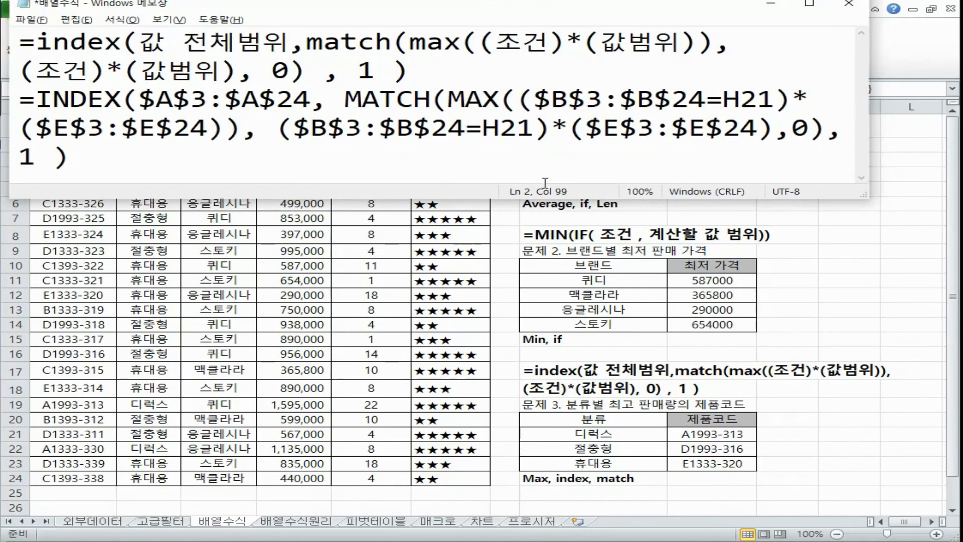
Step: Return to Excel and check the 디럭스 result in I21 against the 판매량 of the 디럭스 rows 3, 19 and 22
key(alt+Tab)
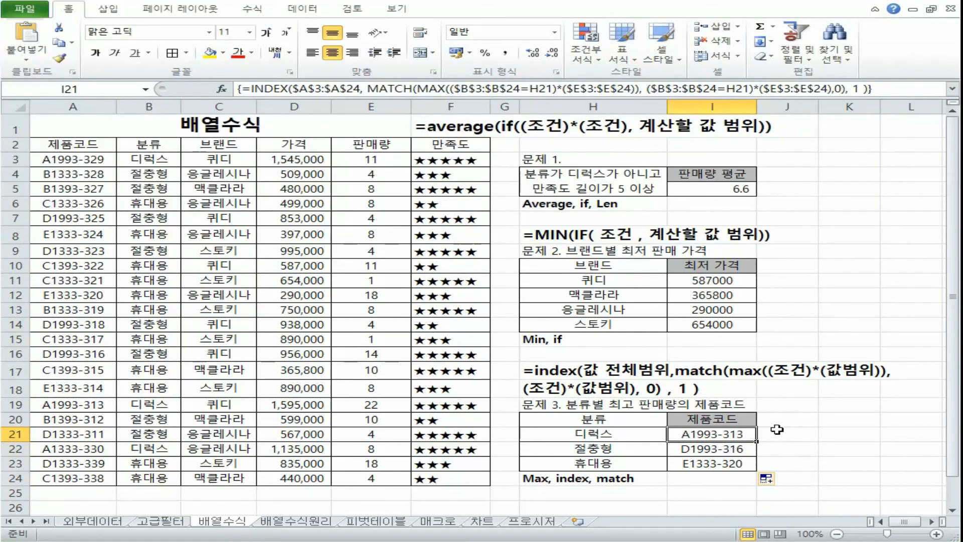
click(638, 439)
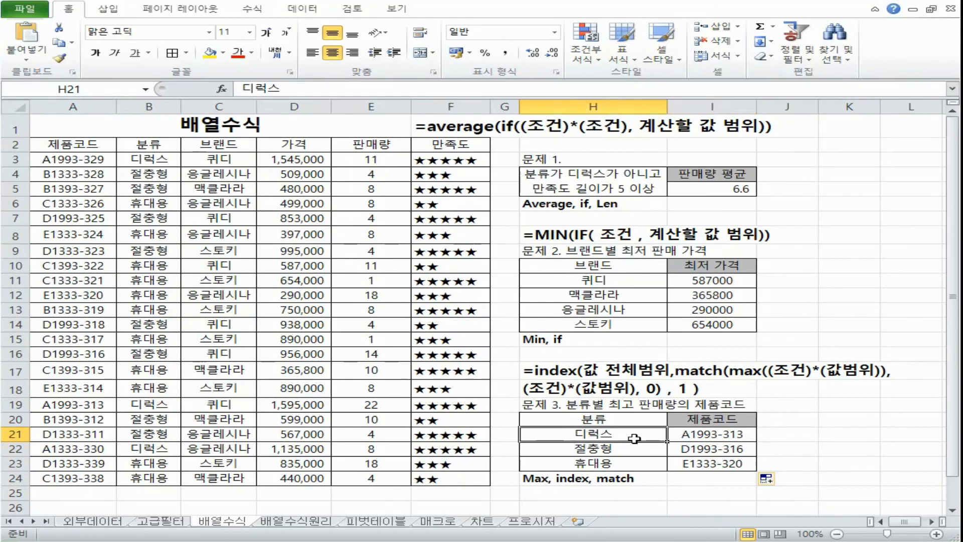
click(15, 159)
ctrl+click(15, 405)
ctrl+click(15, 448)
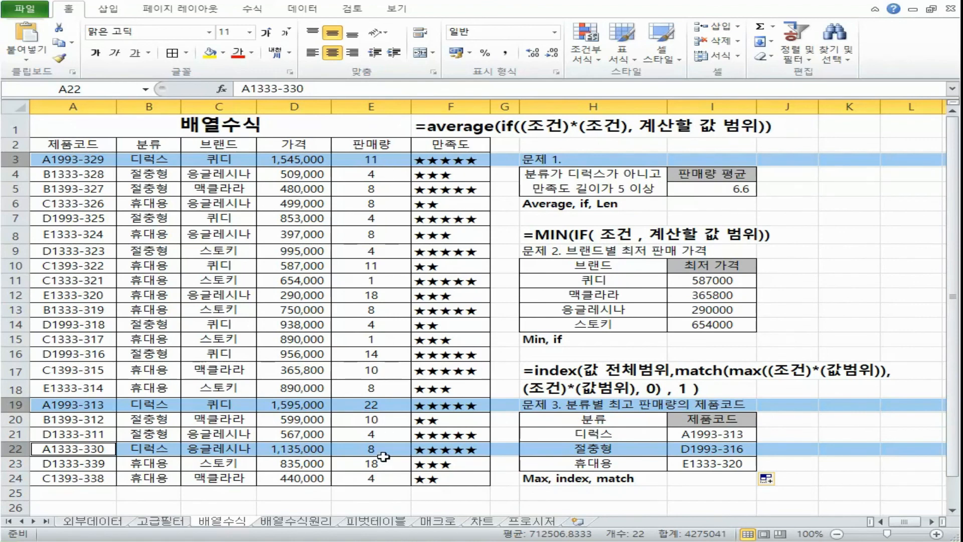
click(15, 404)
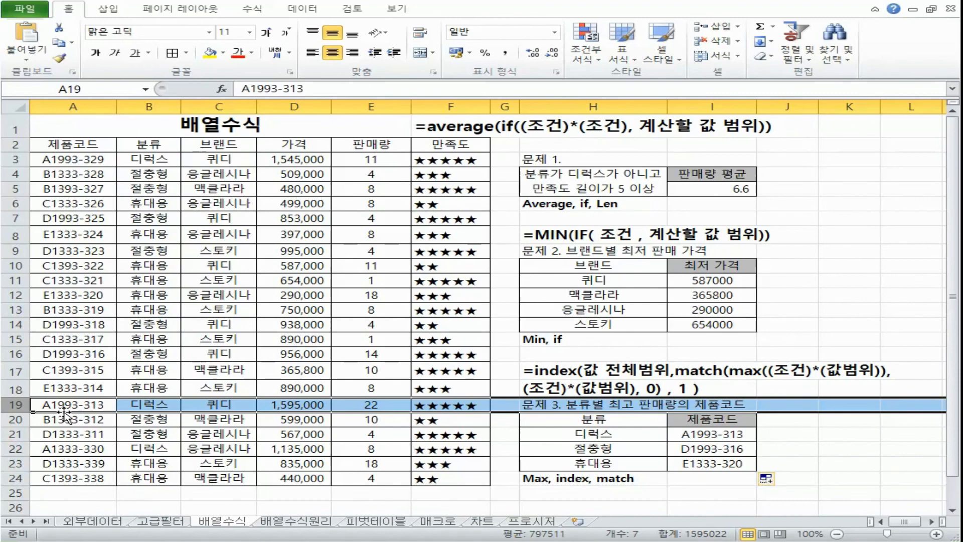
click(722, 435)
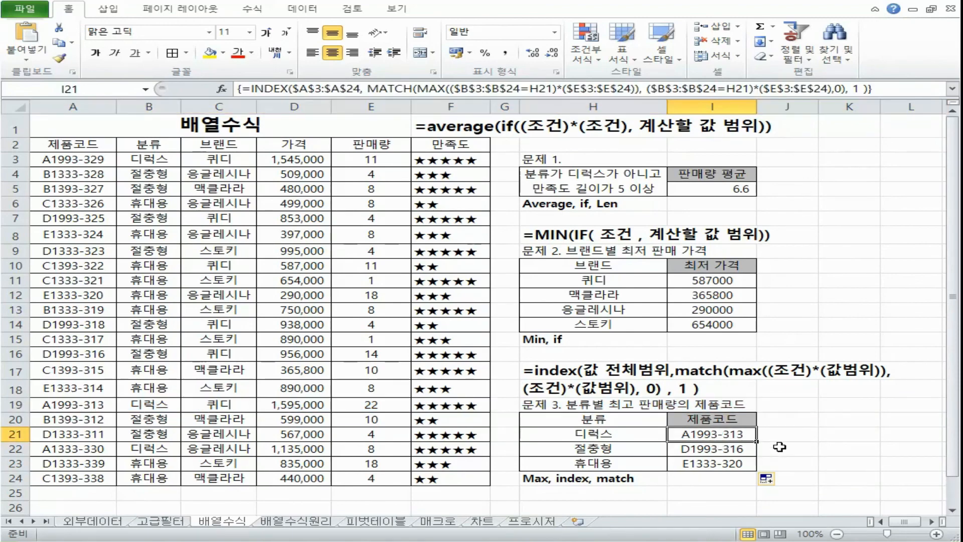
Step: Check the 절충형 result in I22 against the 판매량 and 제품코드 of the 절충형 rows
click(638, 450)
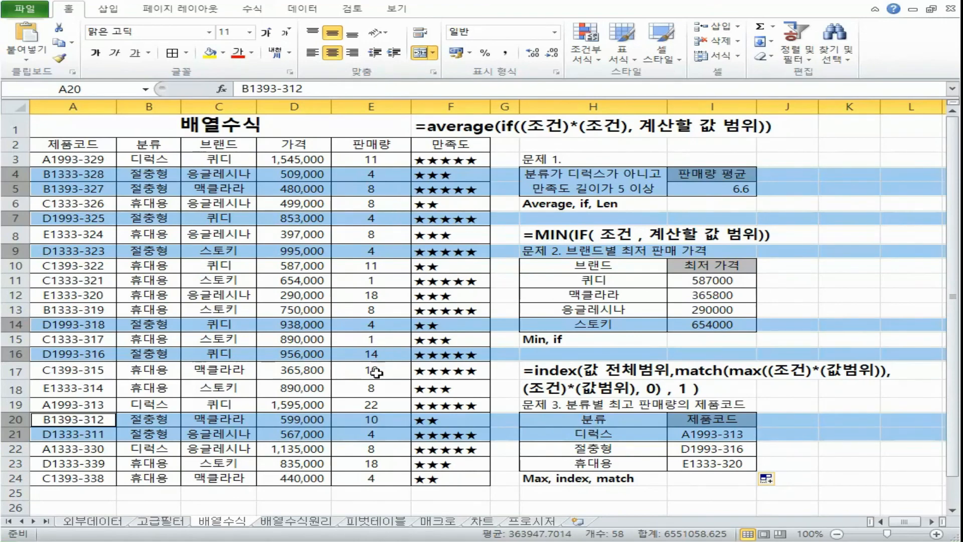
click(373, 353)
text(14)
drag(373, 354, 83, 355)
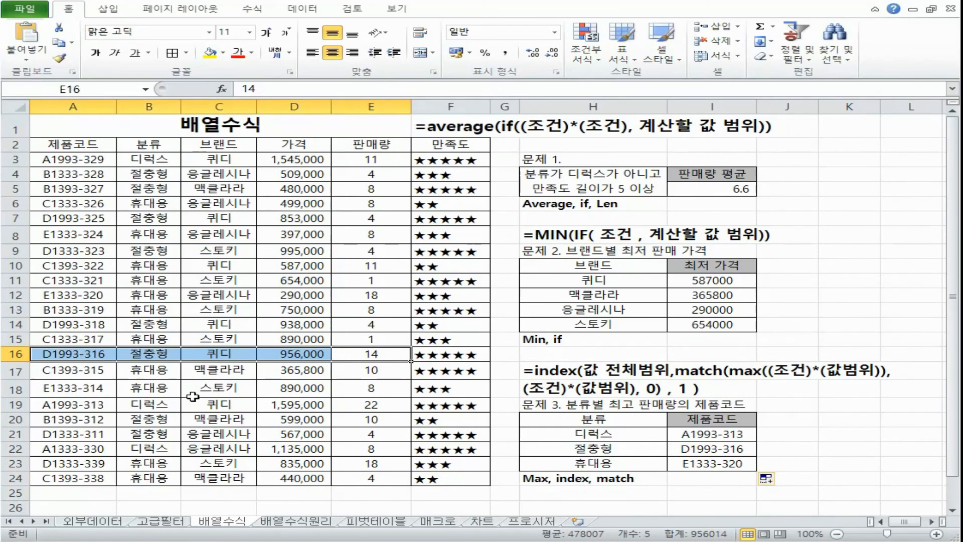
click(736, 451)
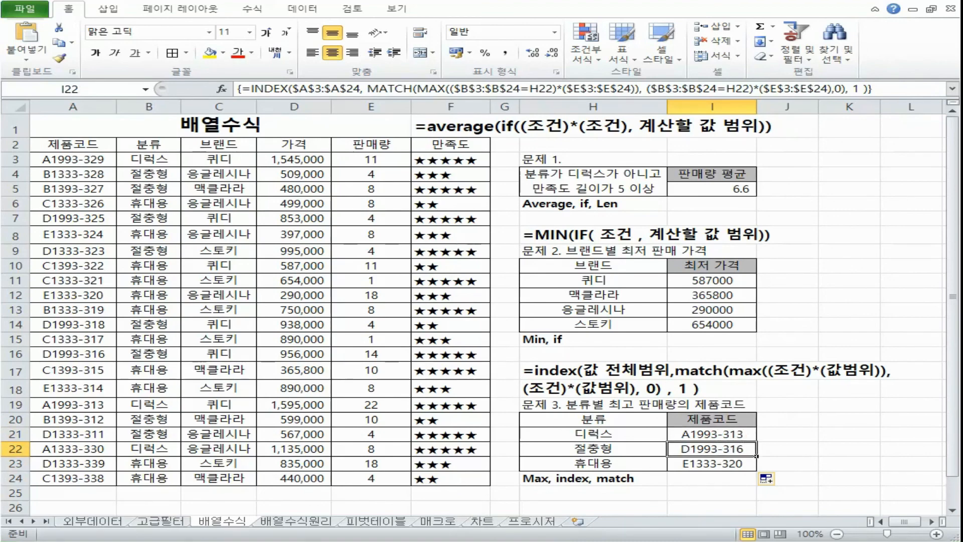
Step: Switch to Notepad and compare the finished INDEX formula with the template's (조건)*(값범위) expression
key(alt+Tab)
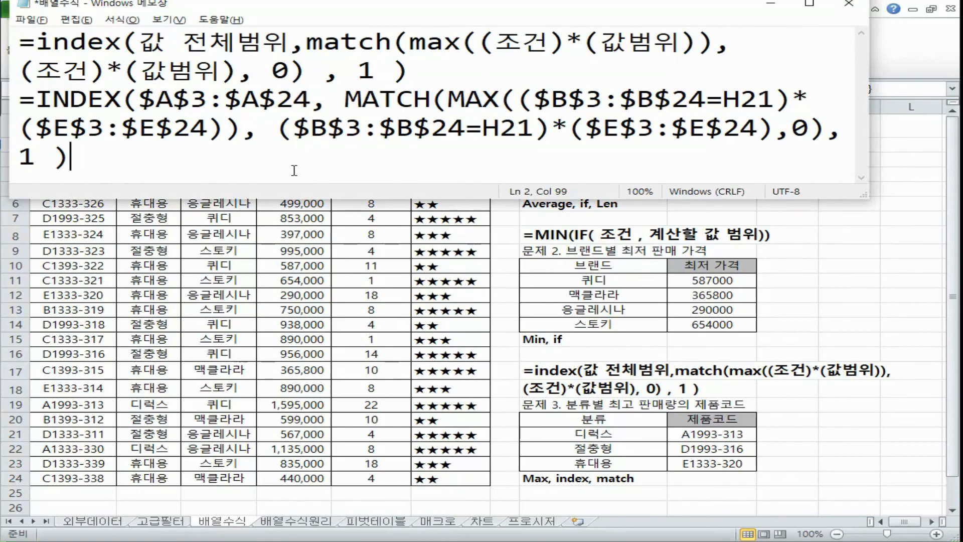
drag(30, 100, 143, 158)
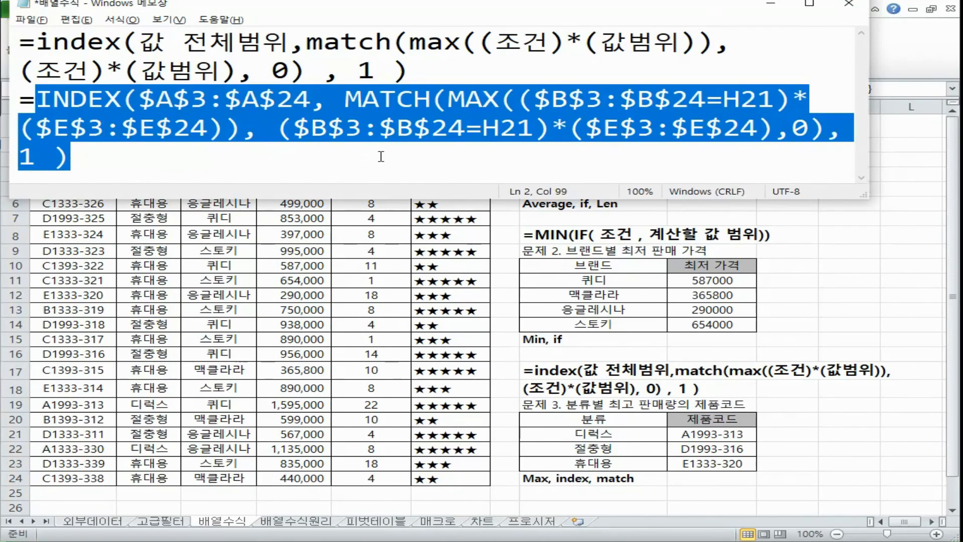
drag(479, 43, 698, 42)
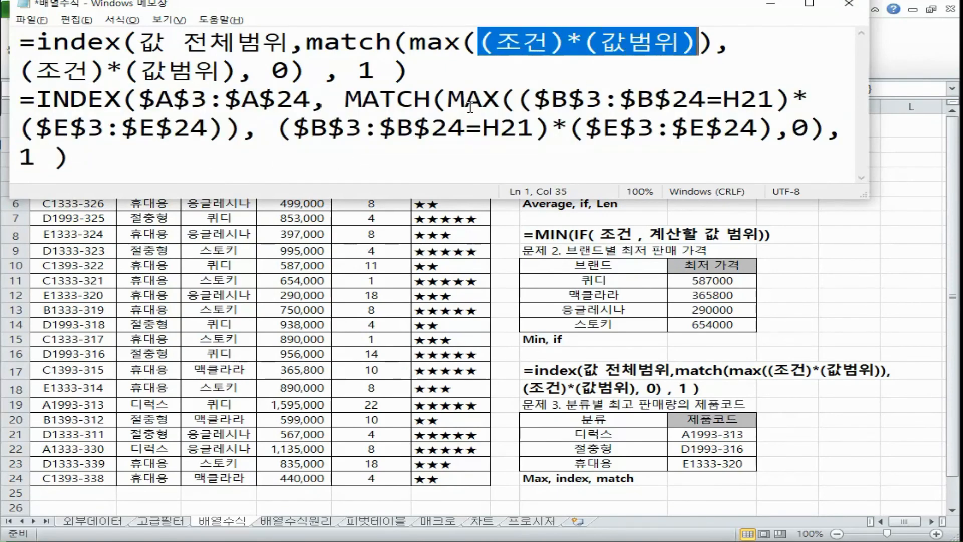
click(277, 157)
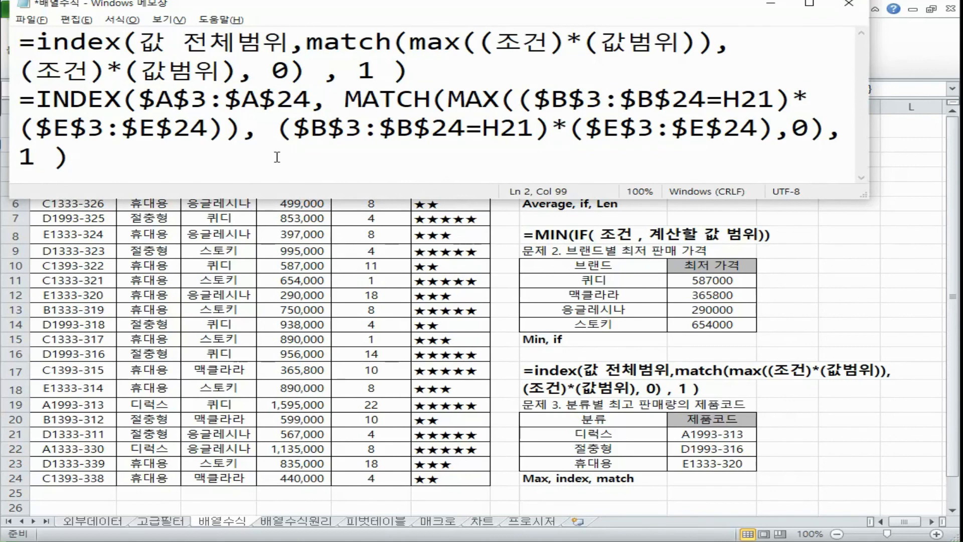